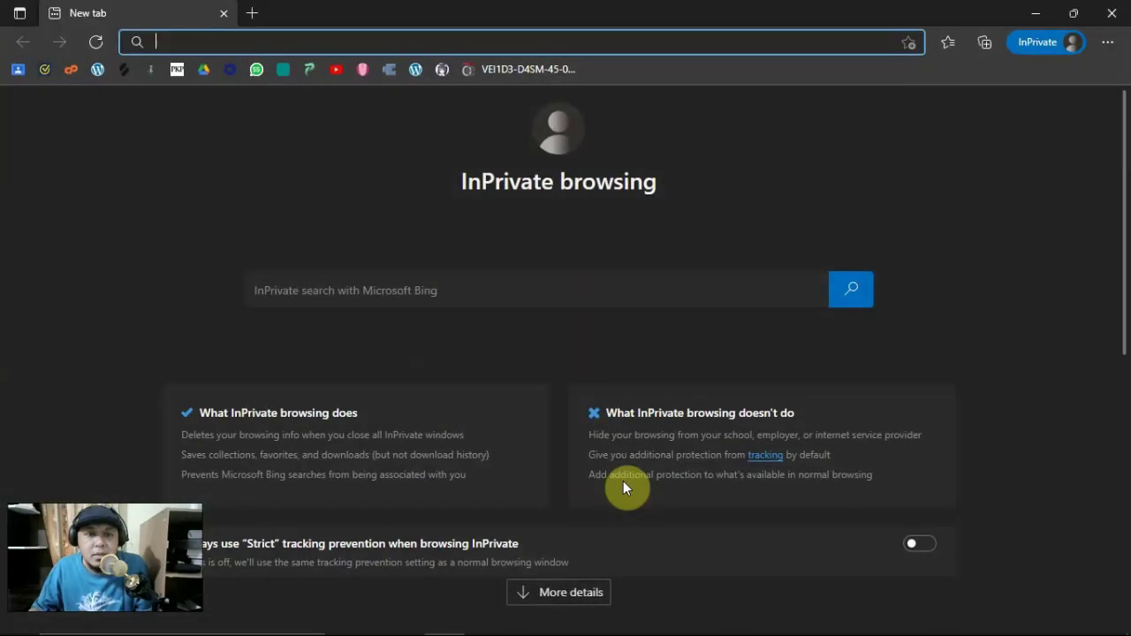
Go to zetcil.com and open the Calculation download page from the Game Mechanic Taxonomy list.
text(zetcil)
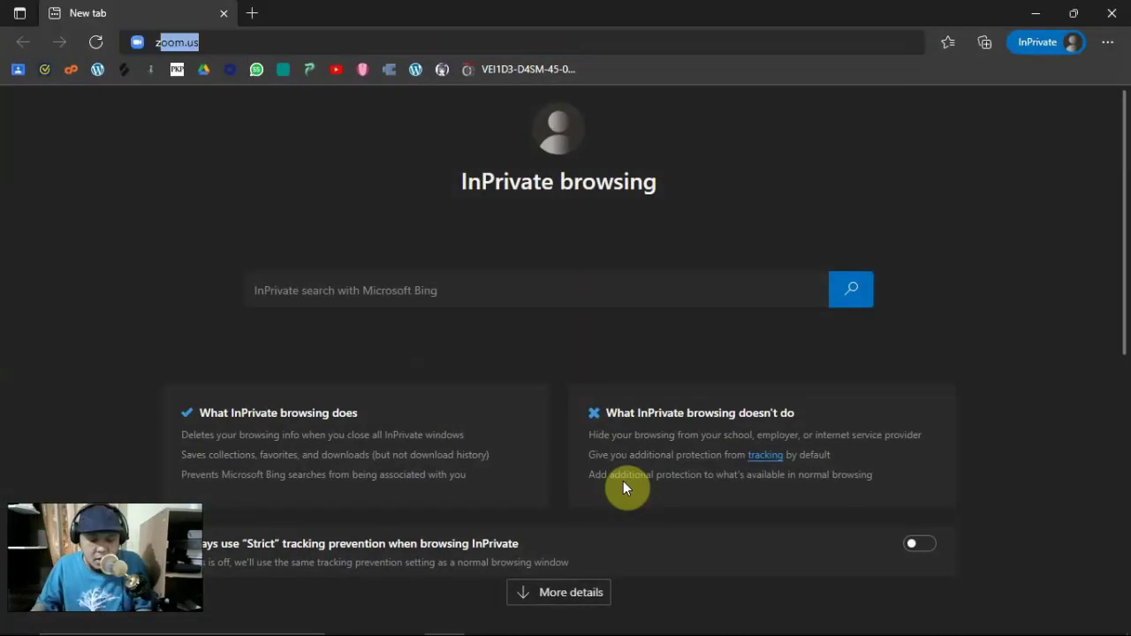
text(.com)
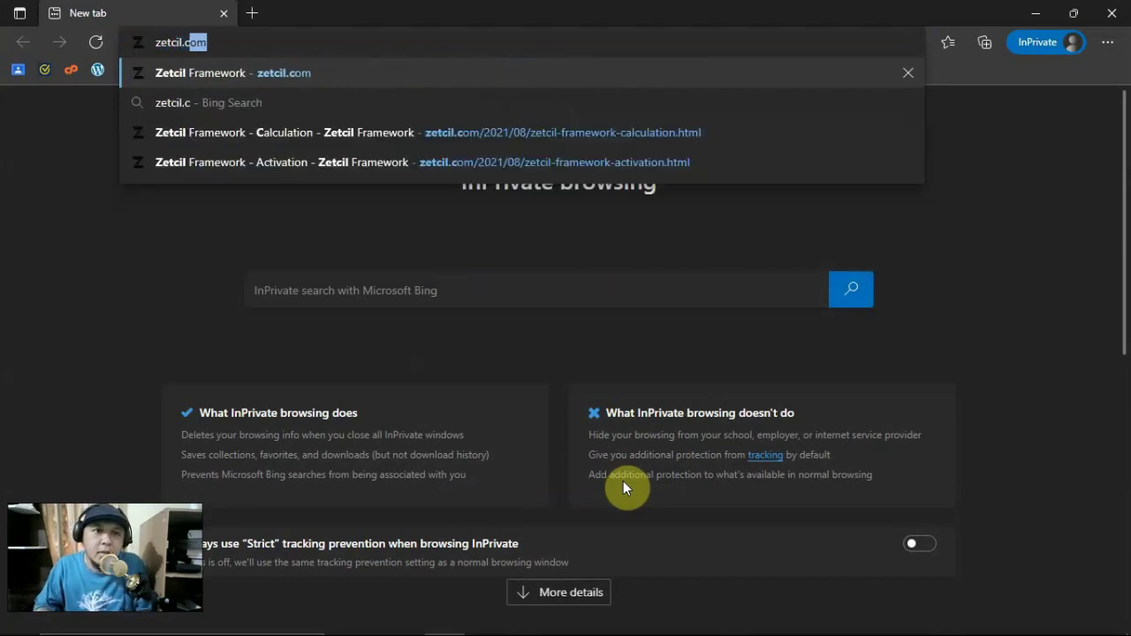
key(Return)
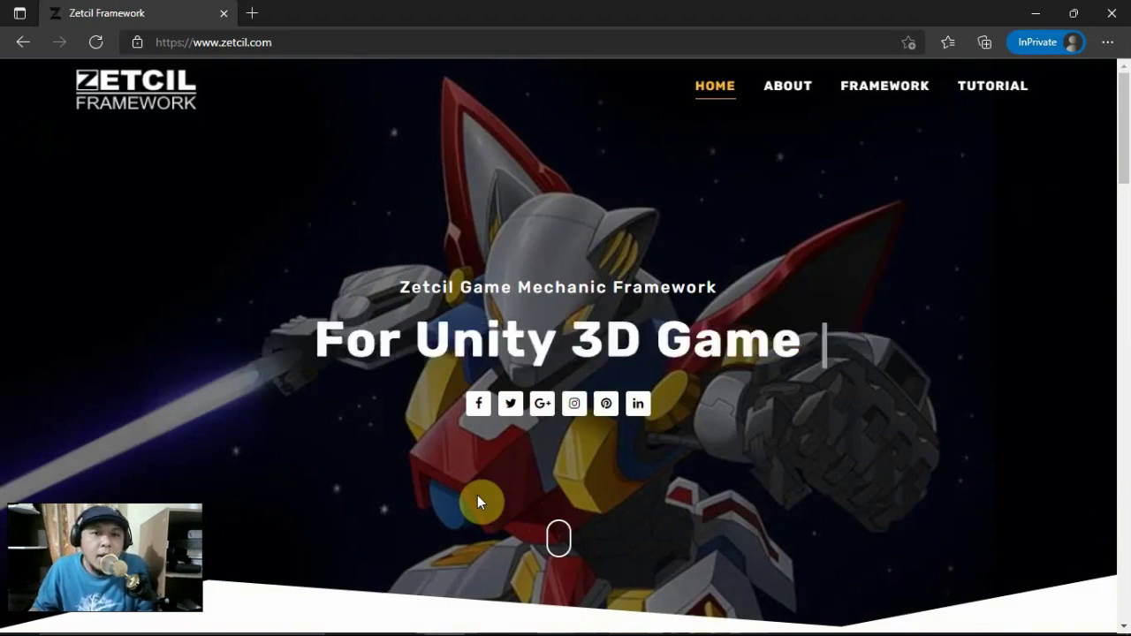
scroll(477, 502, down, 3)
scroll(477, 495, down, 8)
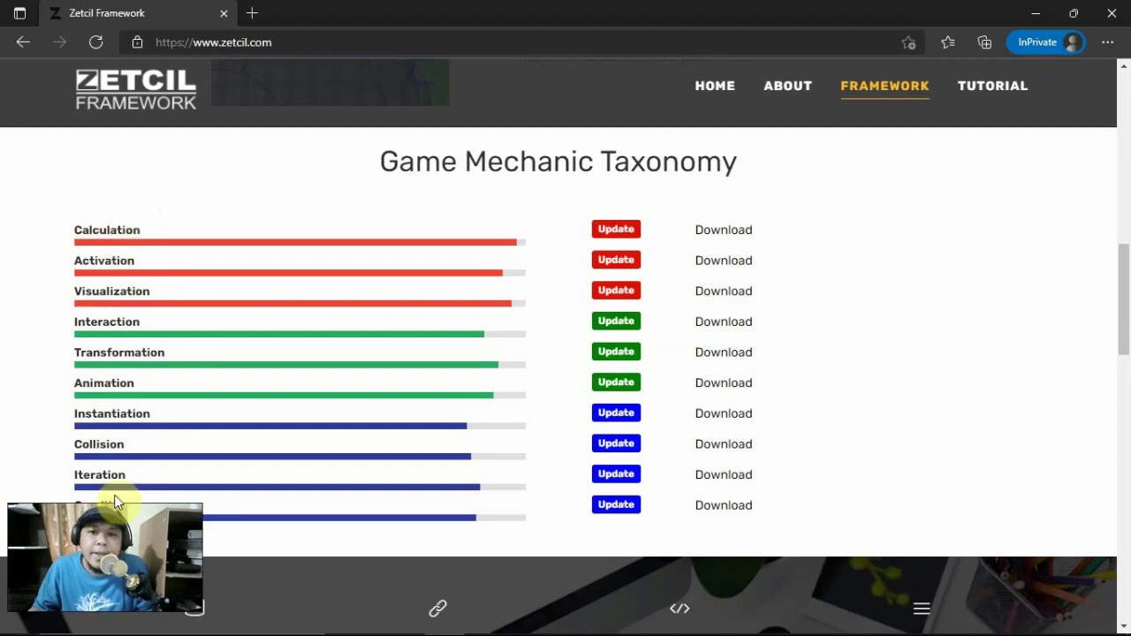
click(725, 233)
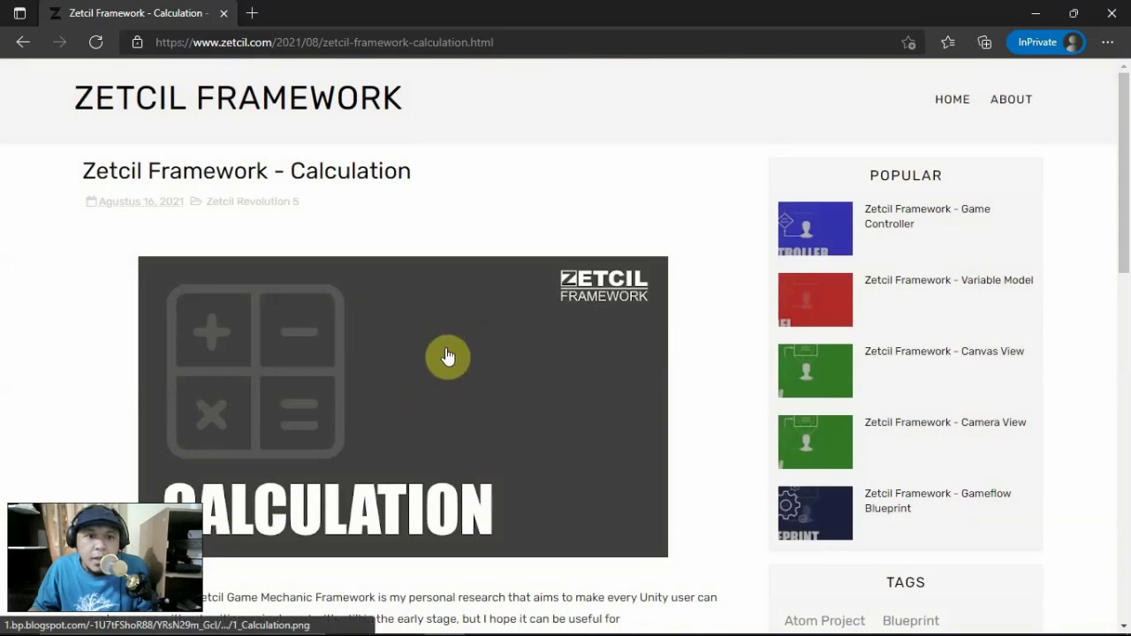
Review the Variable Model versions on the Calculation page and open the Version 5.xx download.
scroll(265, 353, down, 2)
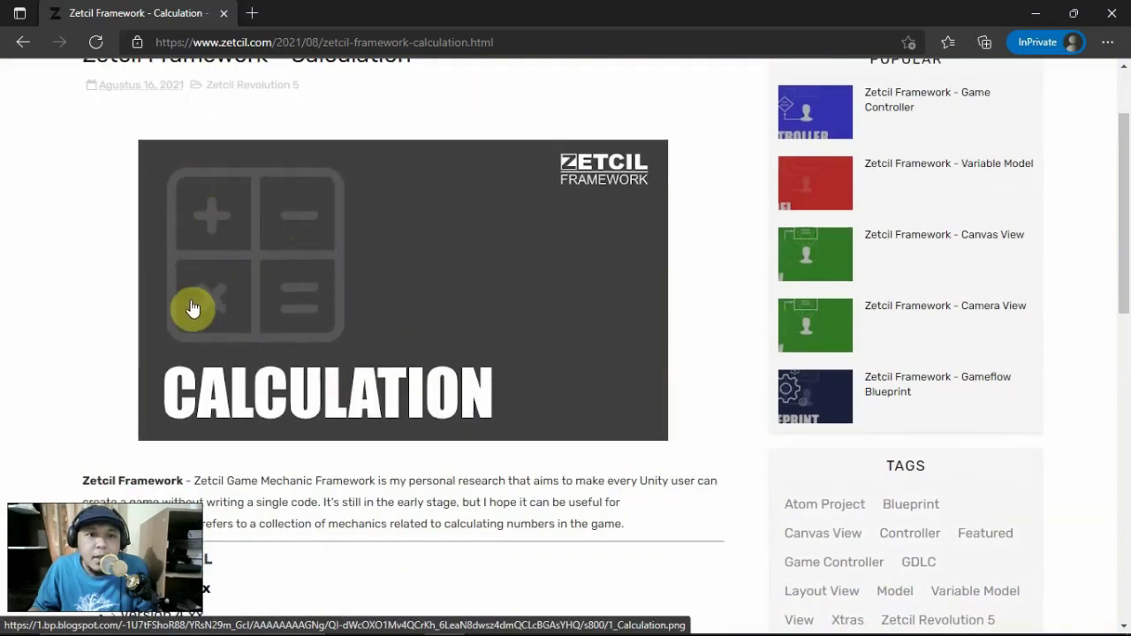
scroll(344, 327, down, 3)
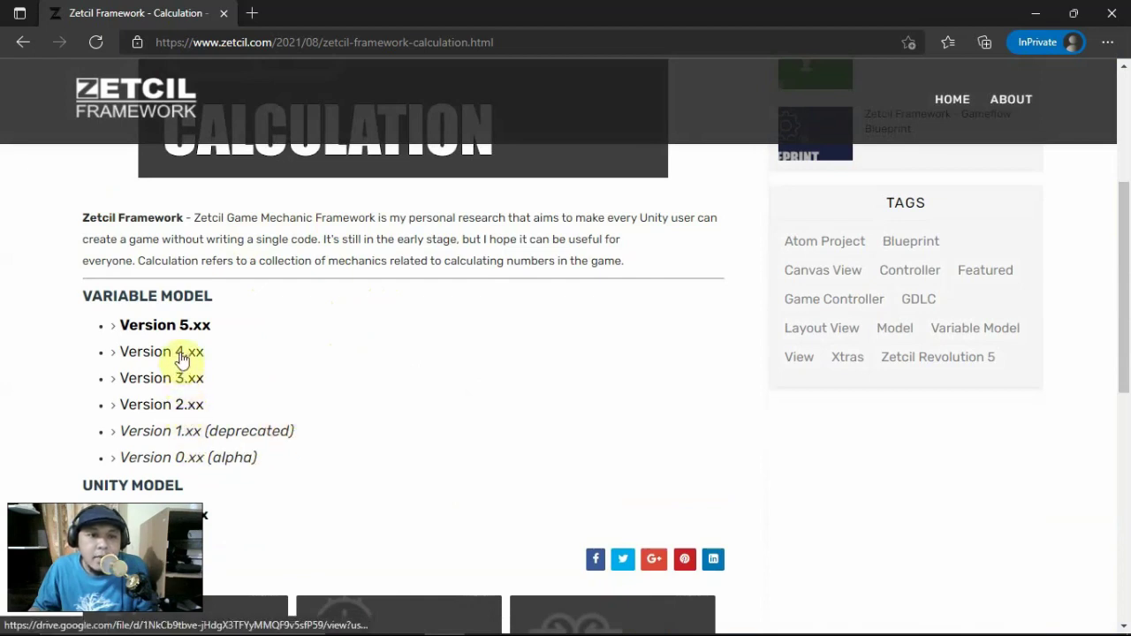
scroll(347, 399, up, 1)
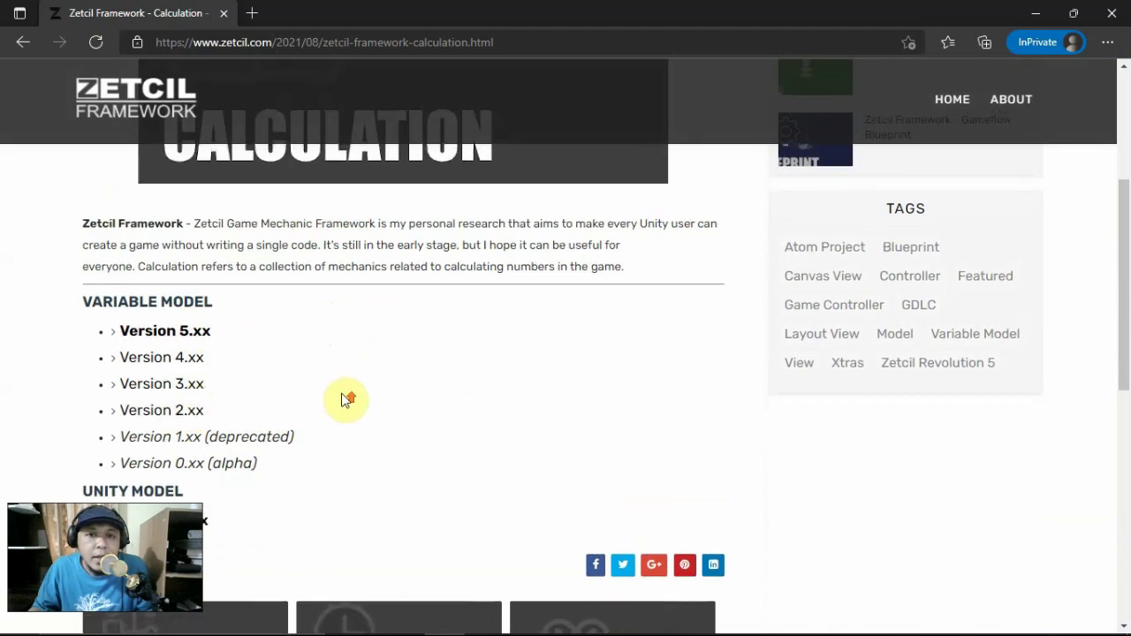
scroll(347, 400, up, 1)
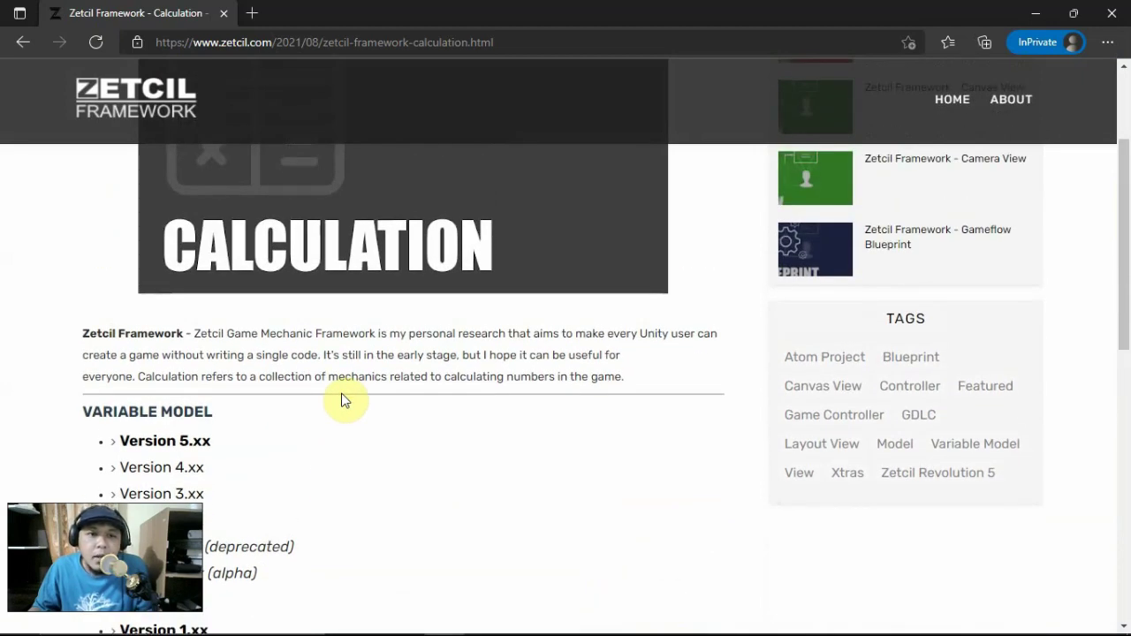
scroll(345, 400, up, 1)
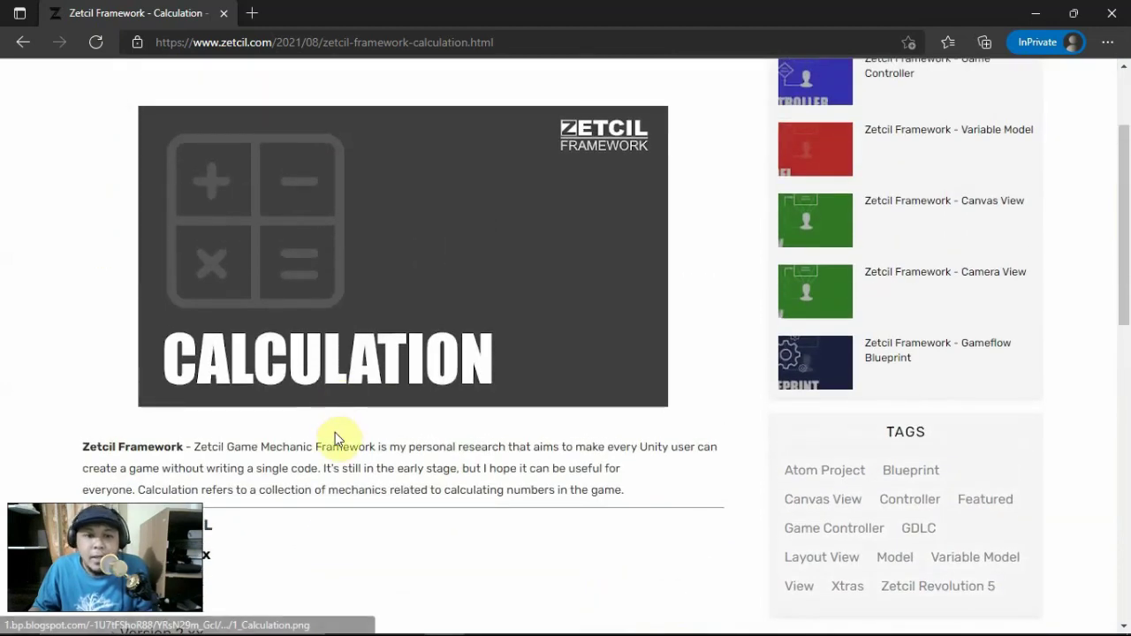
scroll(341, 433, down, 1)
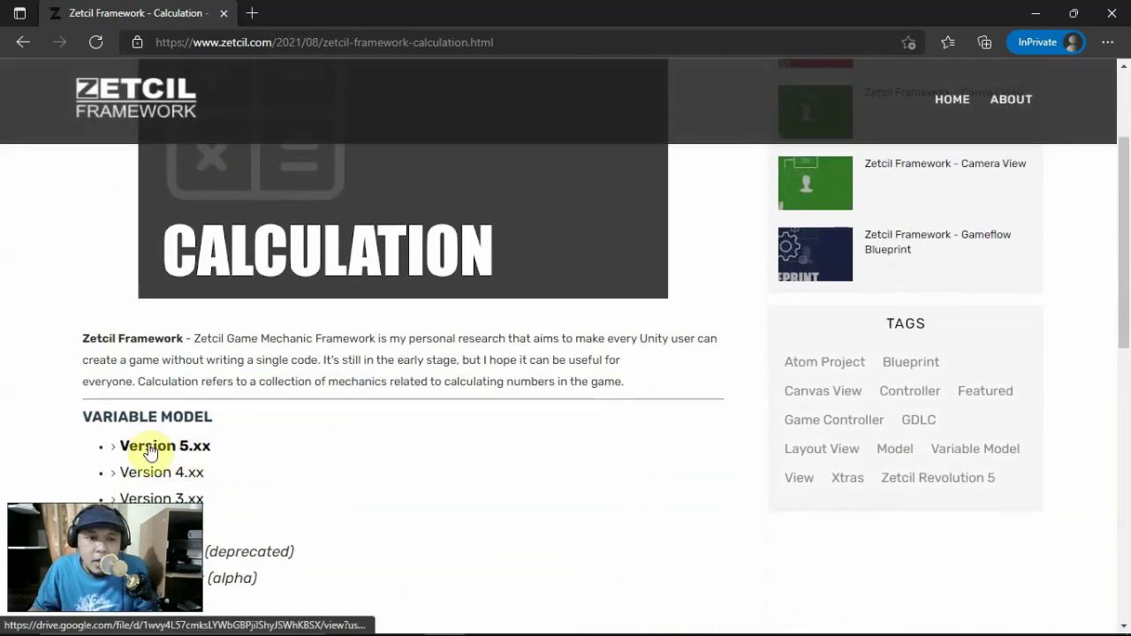
click(150, 447)
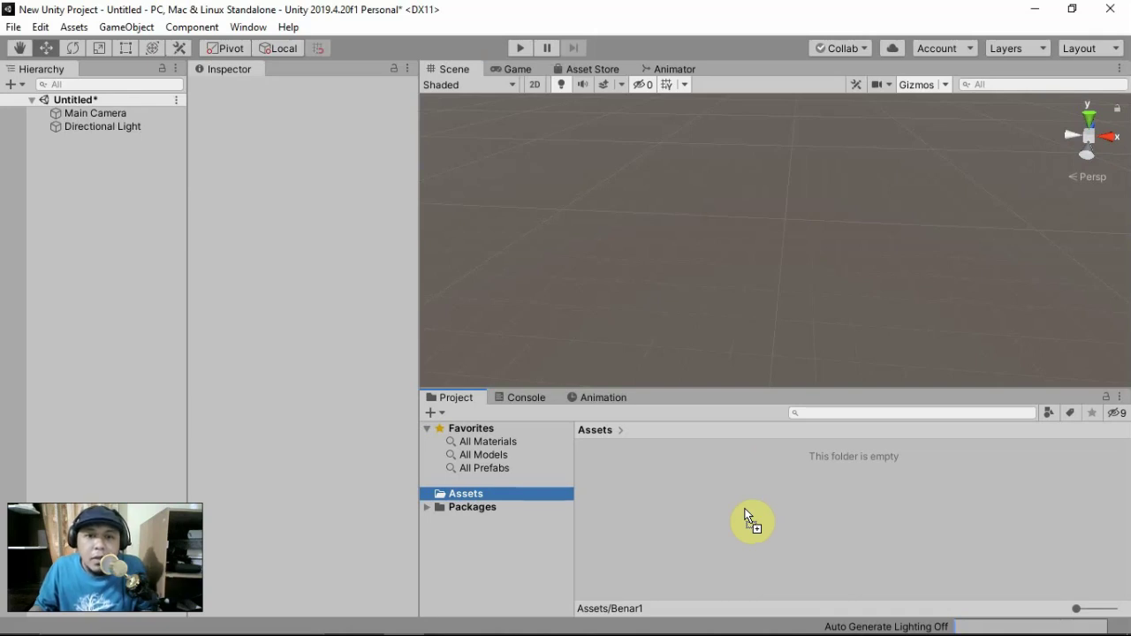
Switch to Unity and import all items of the 1_Calculation_VariableModel package into the Assets folder.
drag(746, 513, 746, 515)
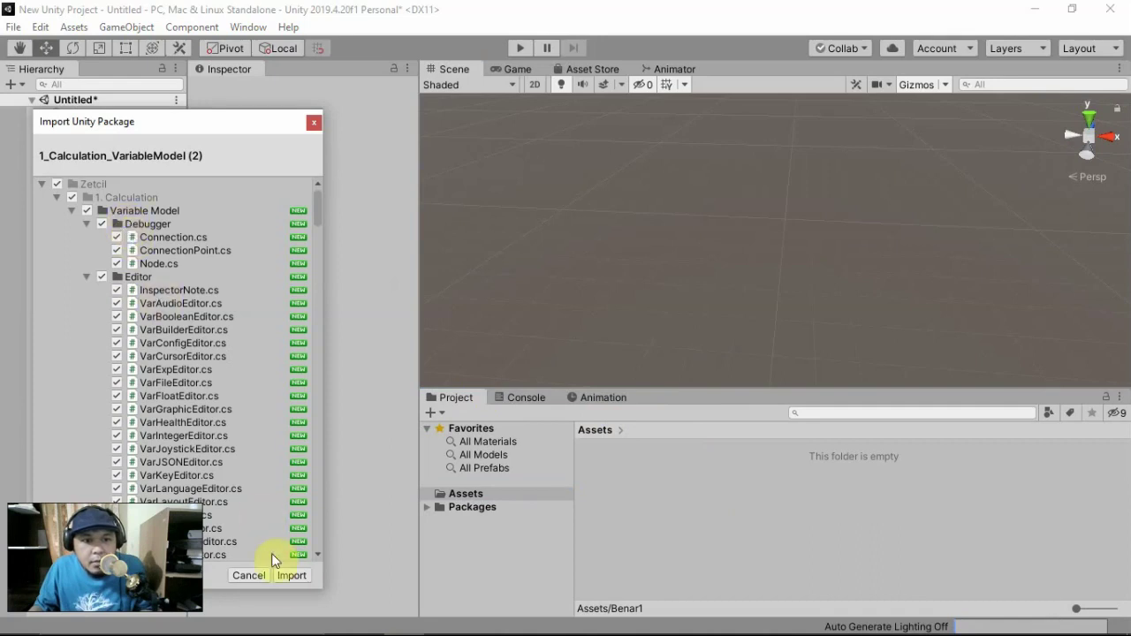
click(285, 584)
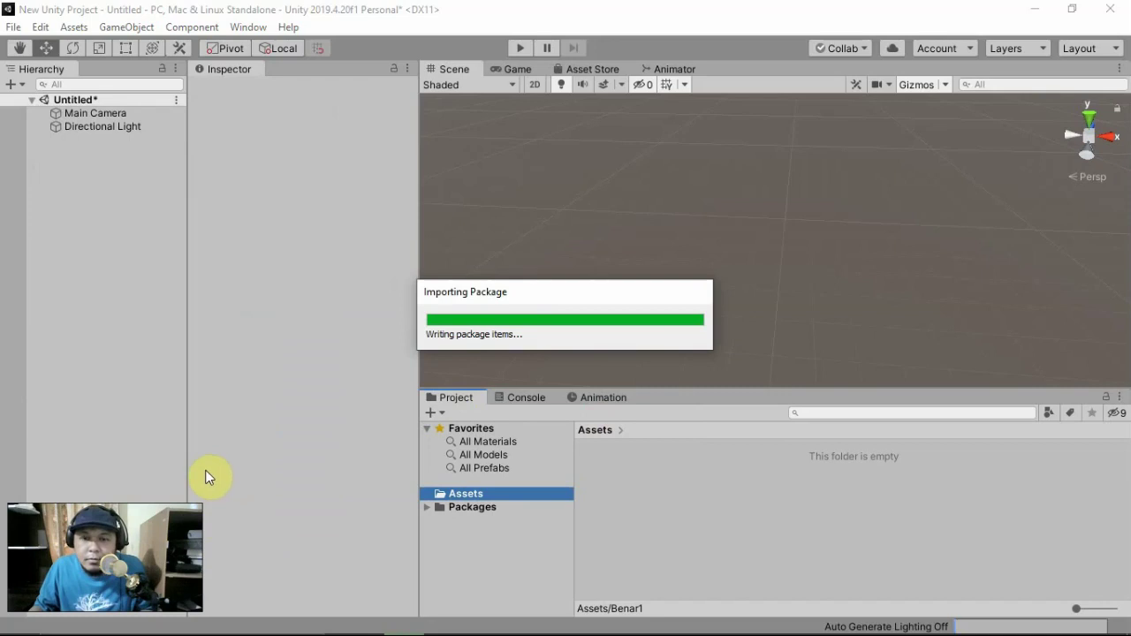
Expand the imported Zetcil folder and open Variable Model inside 1. Calculation.
click(458, 516)
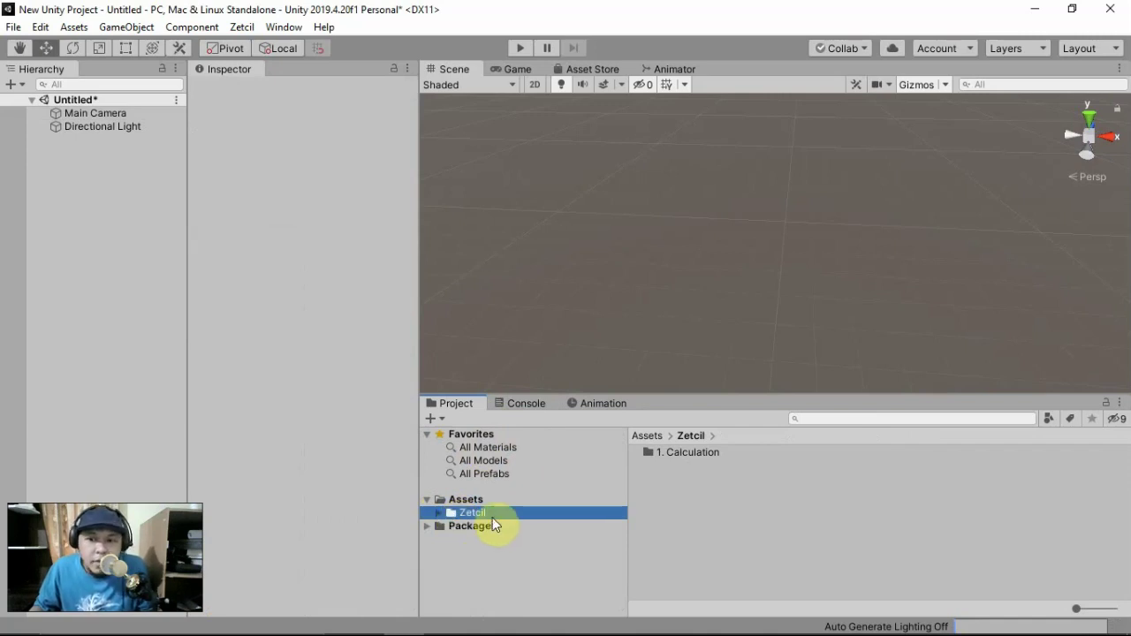
click(438, 514)
scroll(470, 523, down, 2)
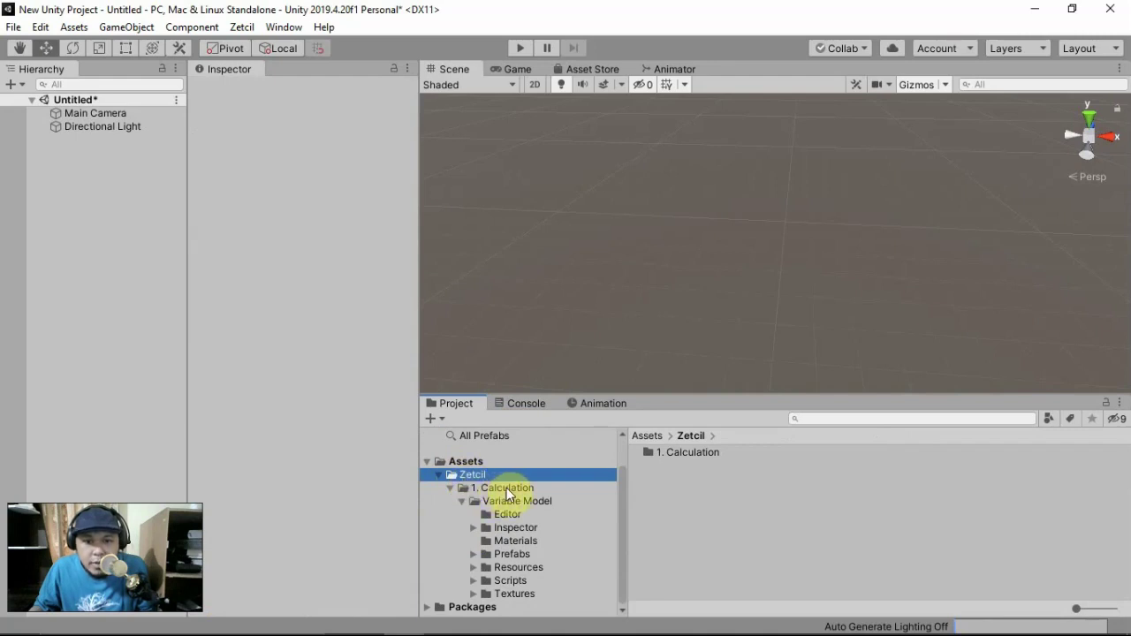
click(501, 504)
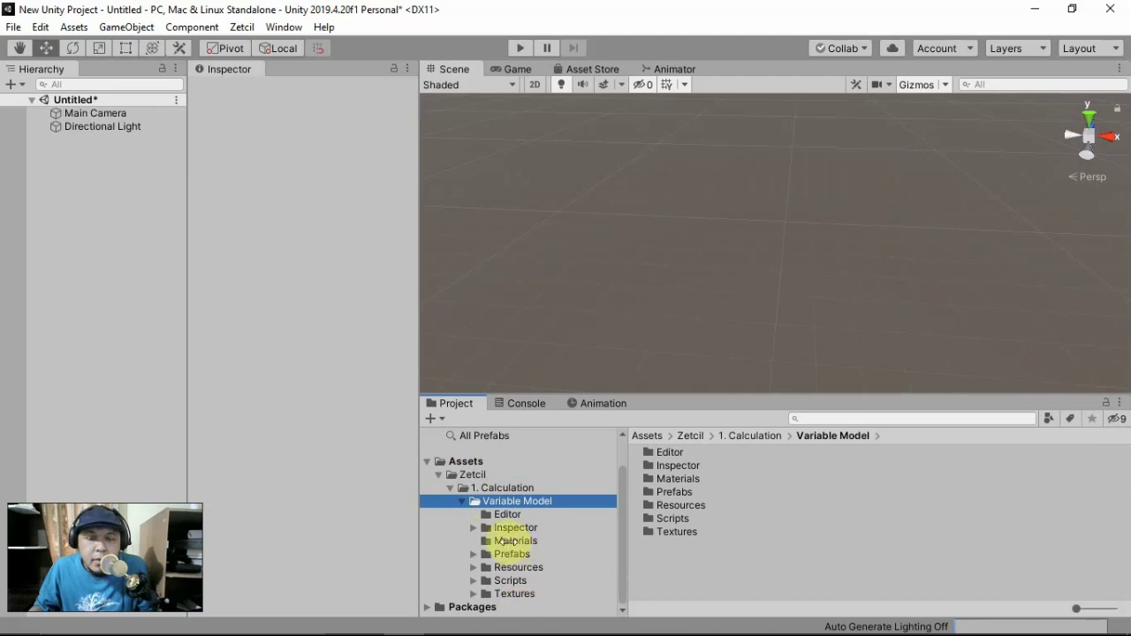
Show the warnings in an enlarged Console, read through them, and clear the log.
click(528, 405)
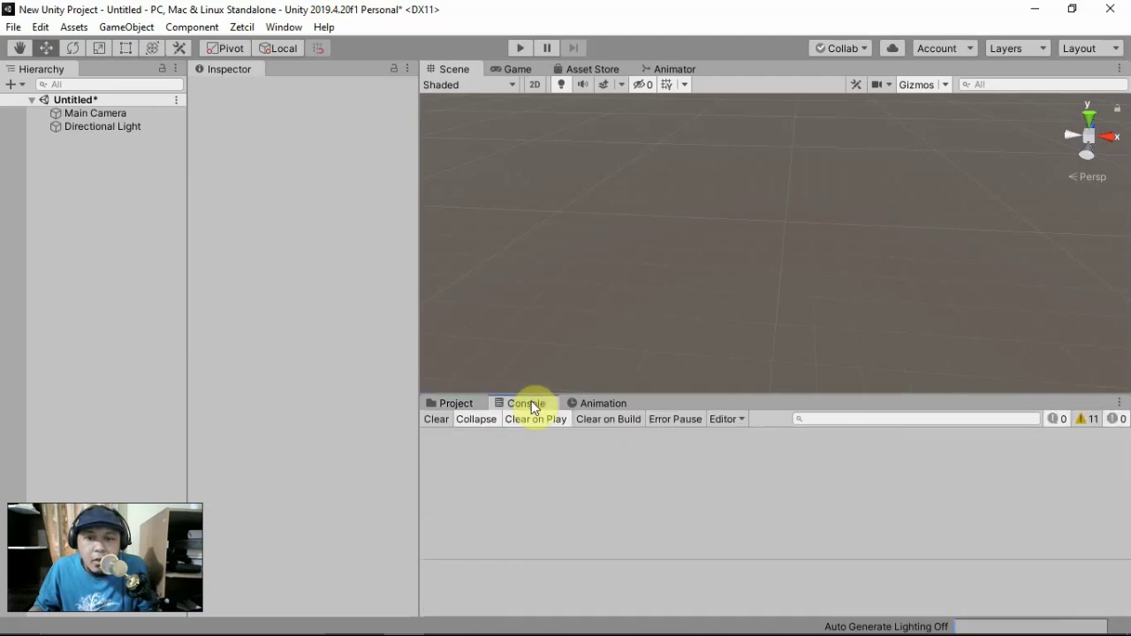
click(1086, 421)
drag(908, 394, 901, 253)
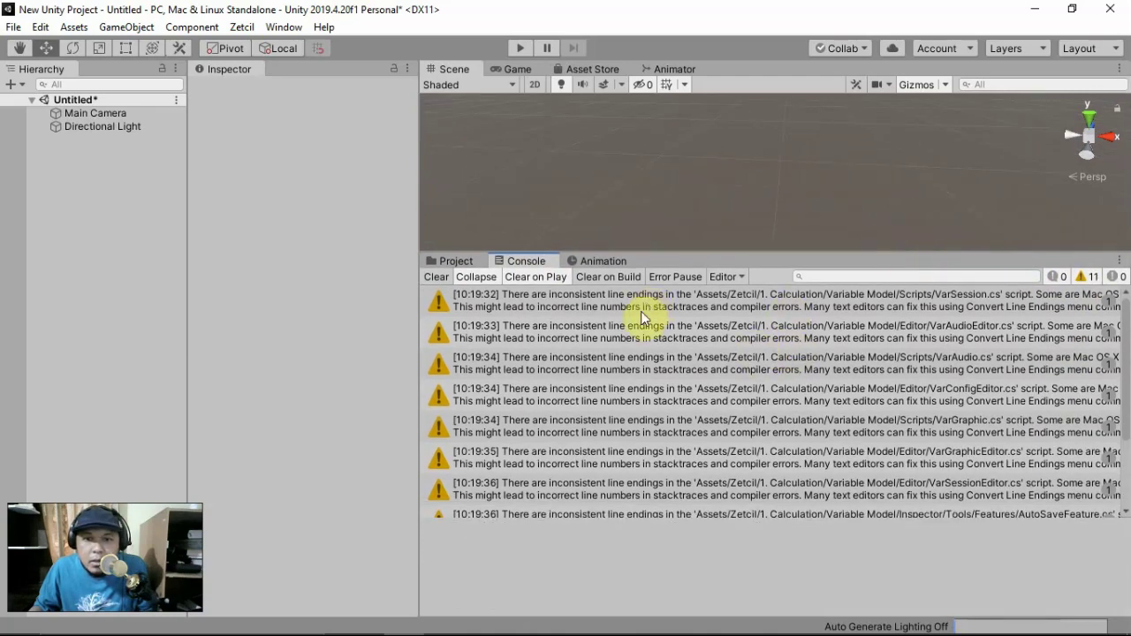
scroll(631, 361, down, 3)
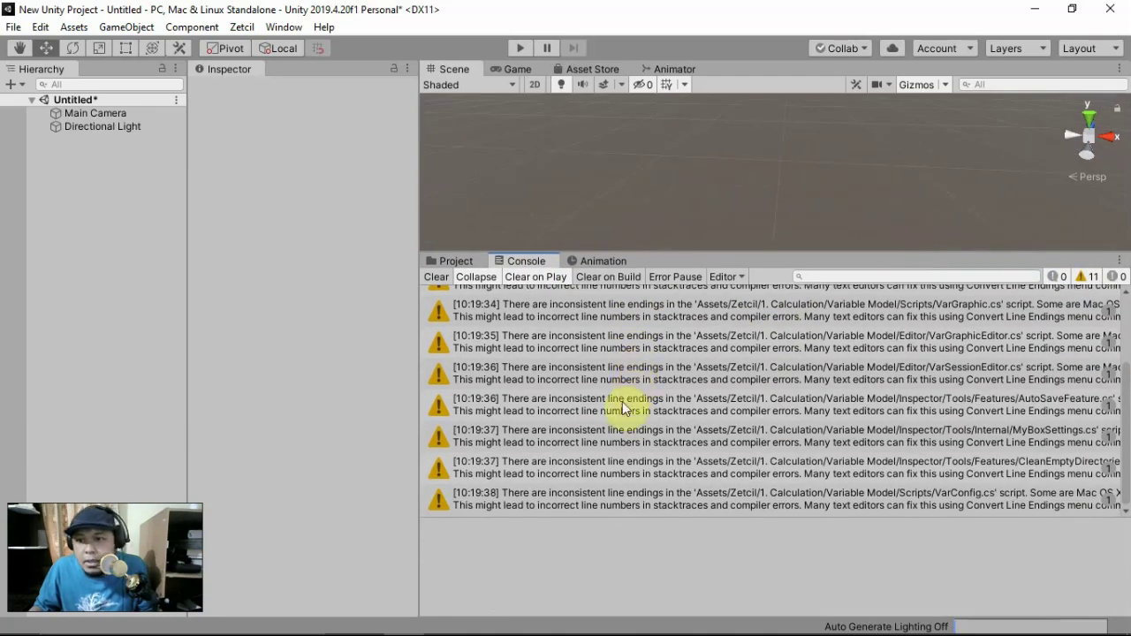
scroll(619, 420, up, 2)
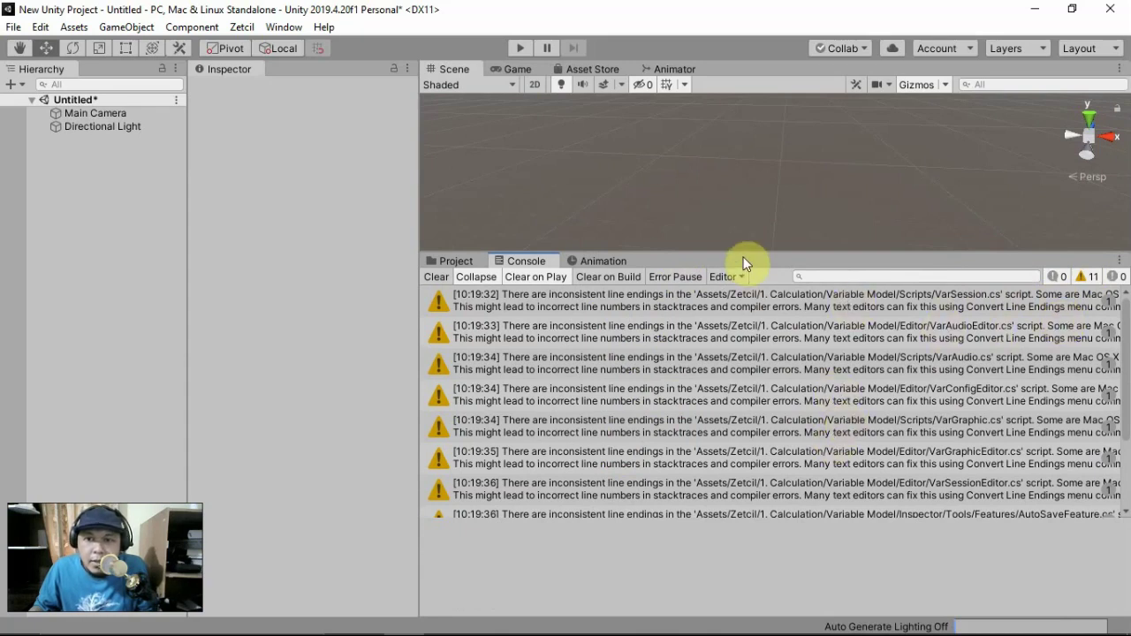
click(433, 276)
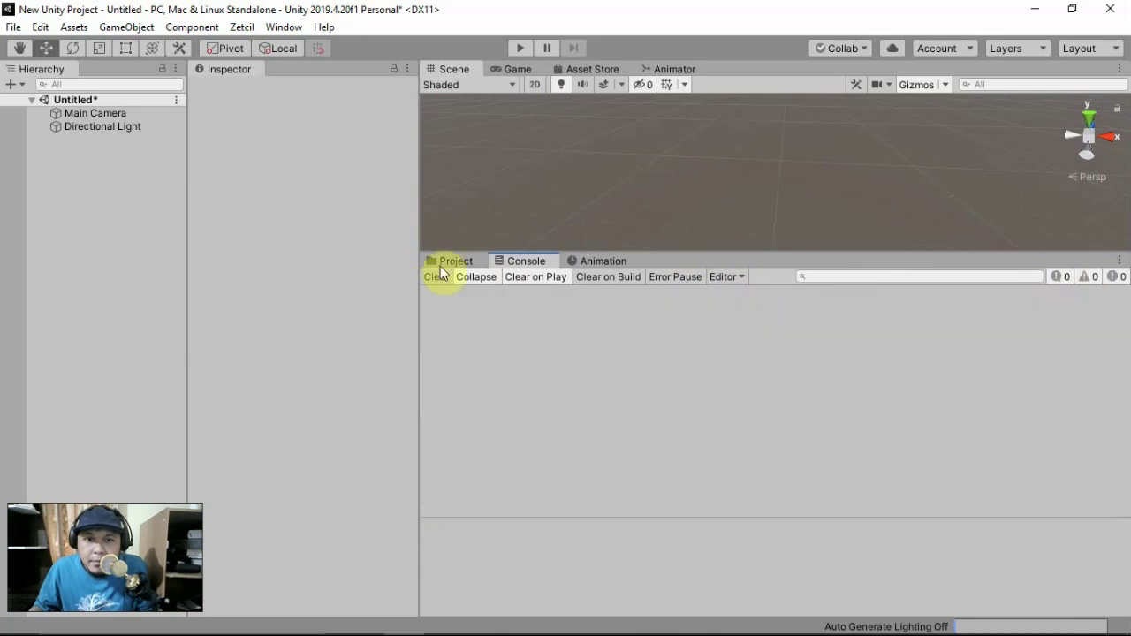
Return to the project assets and examine Variable Model's Scripts folder, including its Global and Unity subfolders.
click(447, 261)
drag(746, 254, 624, 389)
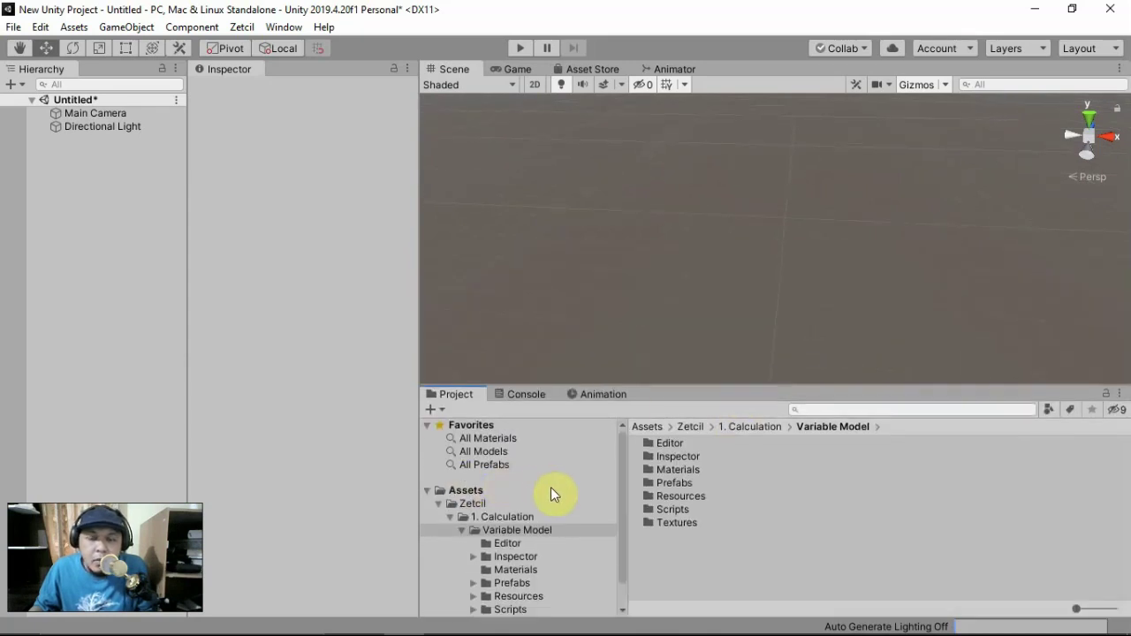
scroll(557, 489, down, 1)
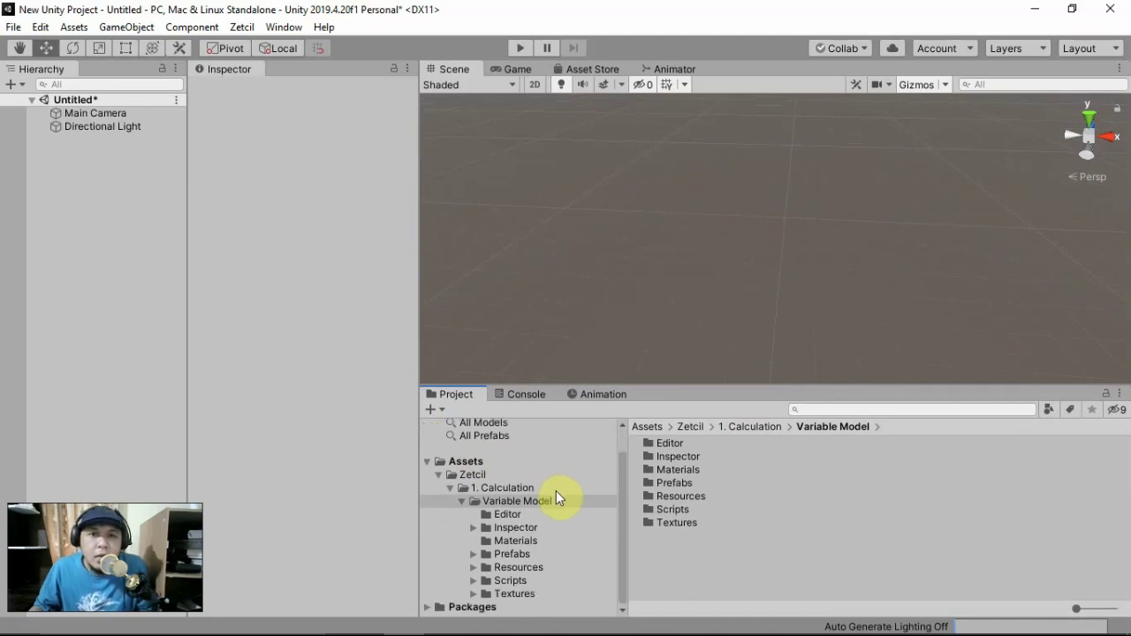
click(474, 581)
scroll(504, 580, down, 1)
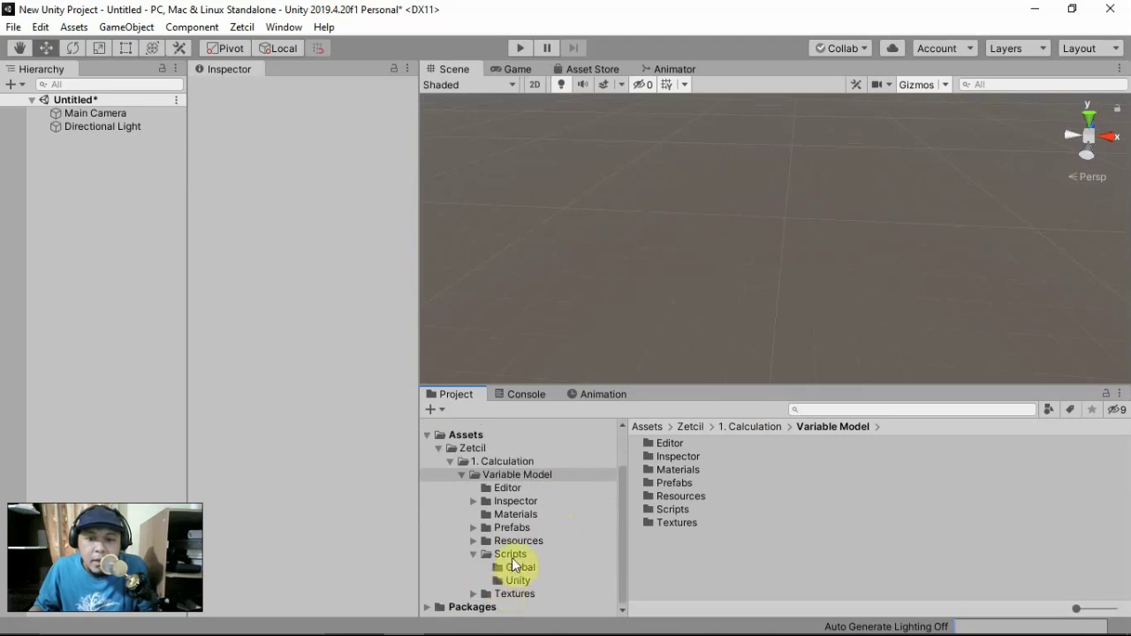
click(513, 555)
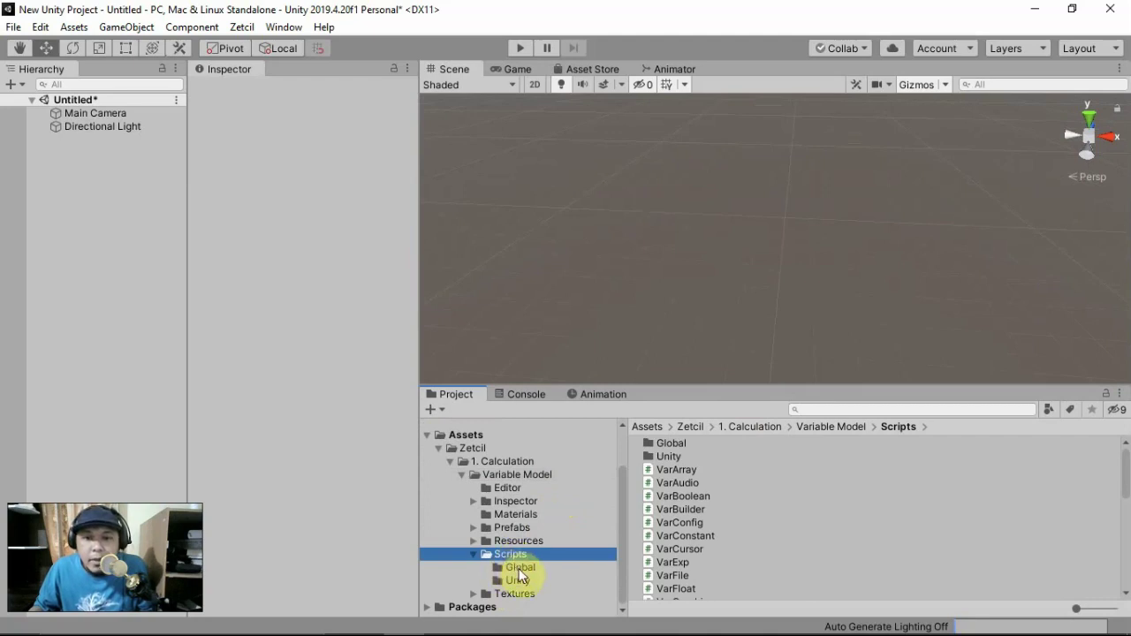
click(518, 567)
click(520, 582)
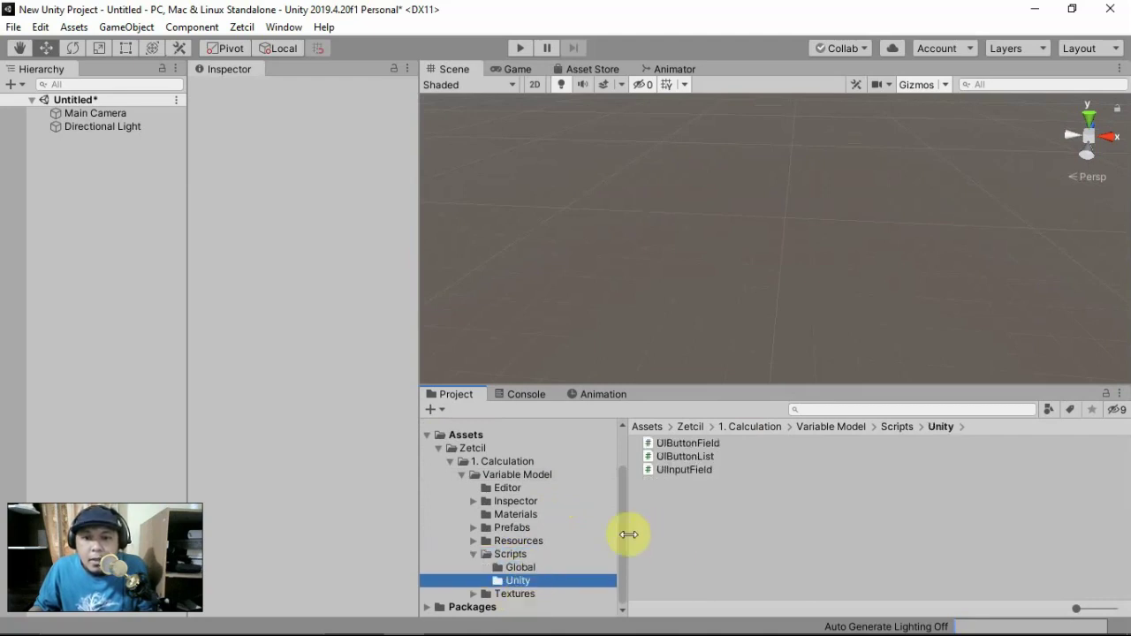
click(554, 553)
Inspect the source of several variable scripts, such as VarArray, VarBoolean, VarConstant, VarInteger and VarList.
click(695, 473)
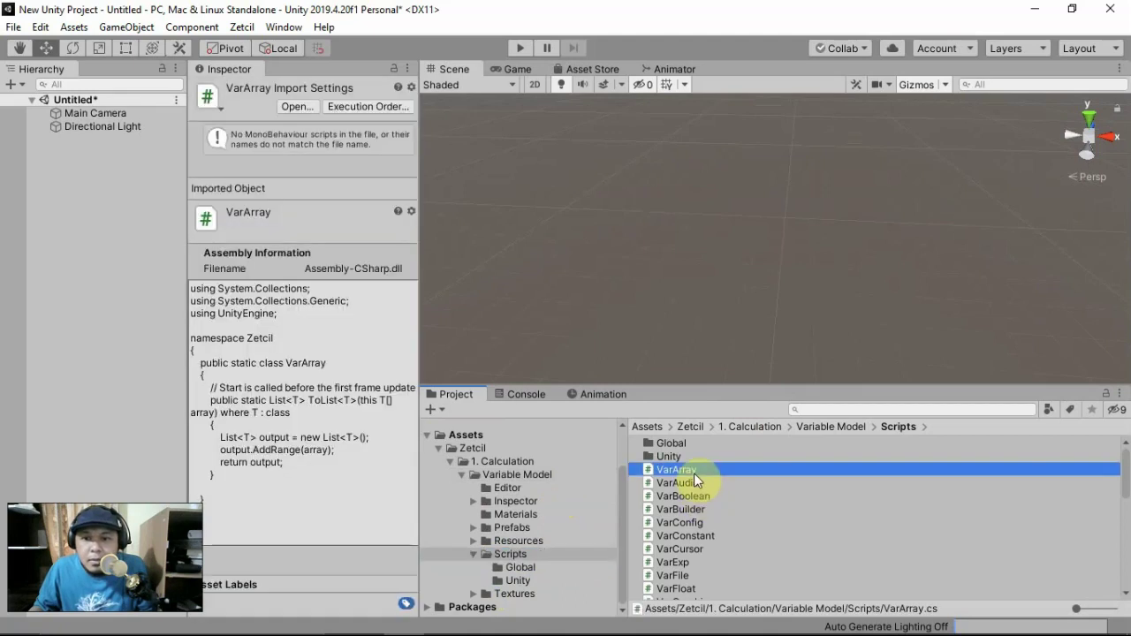
click(694, 483)
click(693, 496)
click(689, 510)
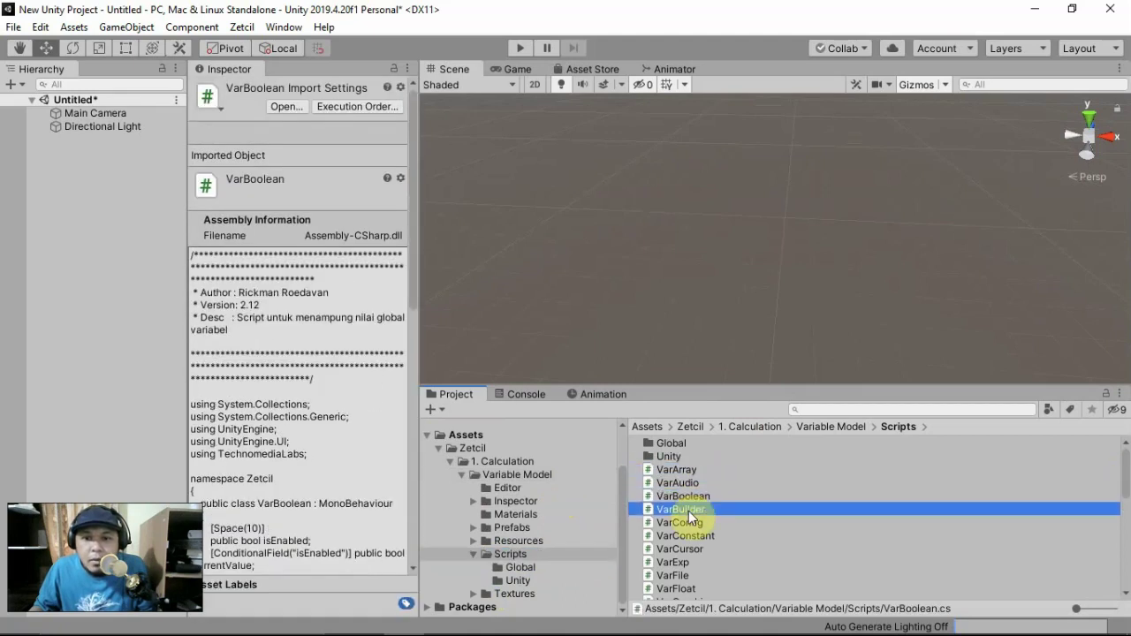
click(688, 534)
scroll(679, 522, down, 4)
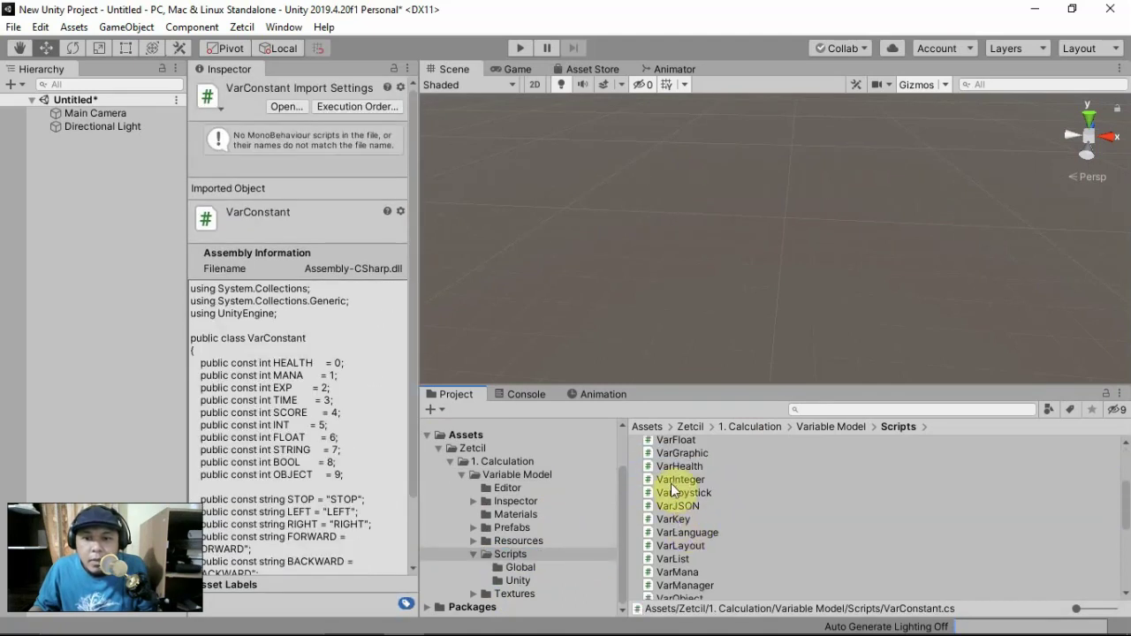
click(677, 479)
click(674, 534)
click(673, 559)
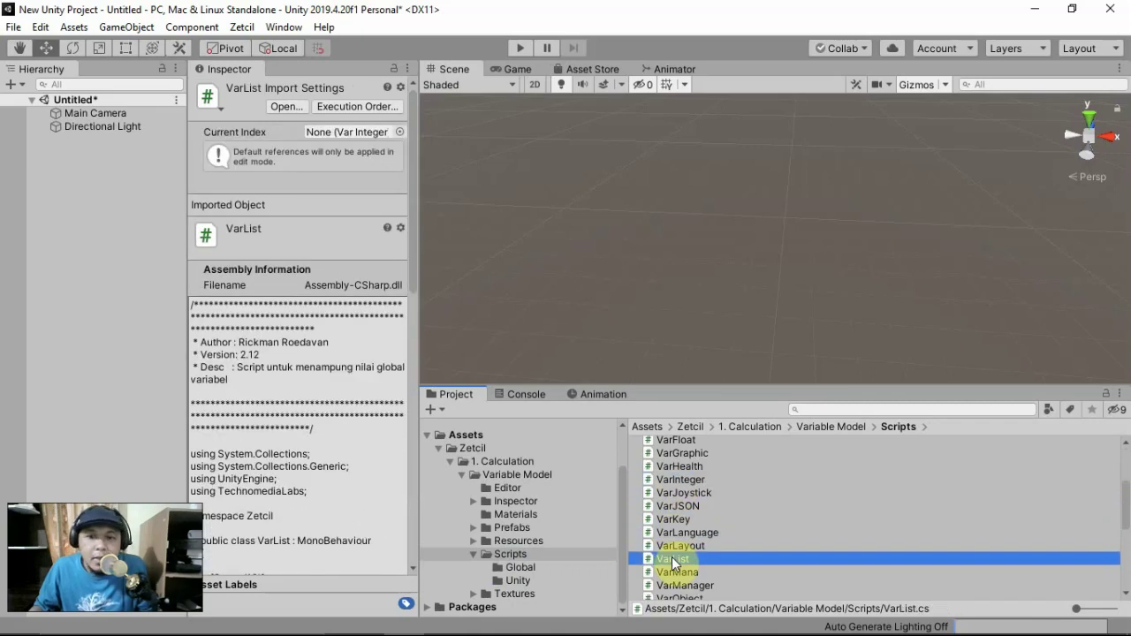
Look through the whole list of Var scripts to see which variable types the Scripts folder offers.
scroll(667, 564, down, 3)
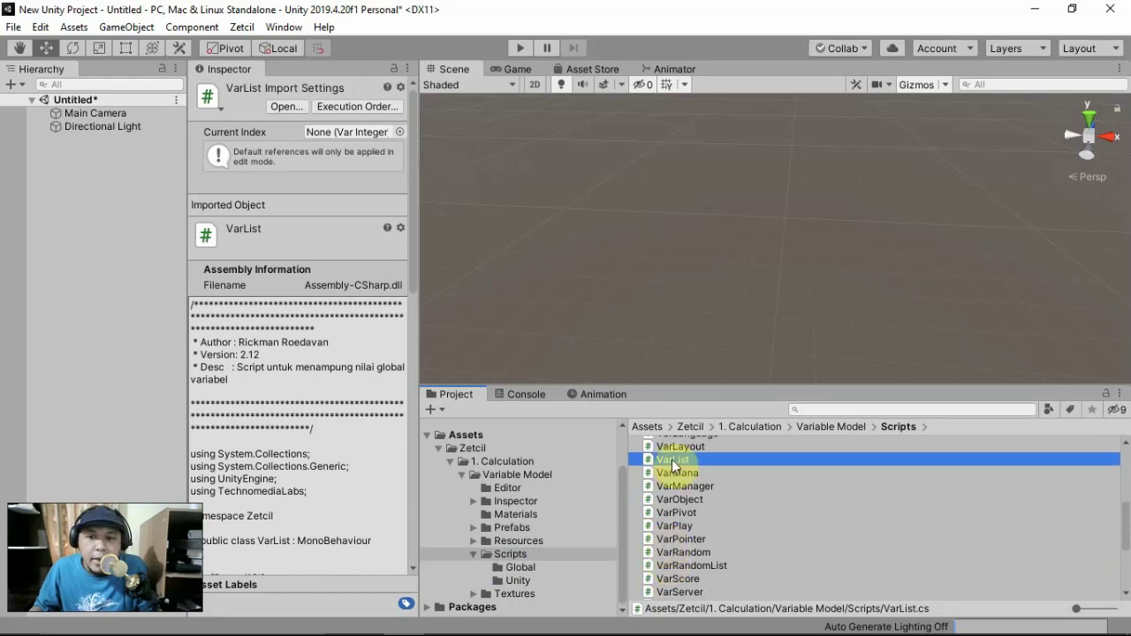
scroll(675, 504, up, 4)
scroll(675, 508, down, 5)
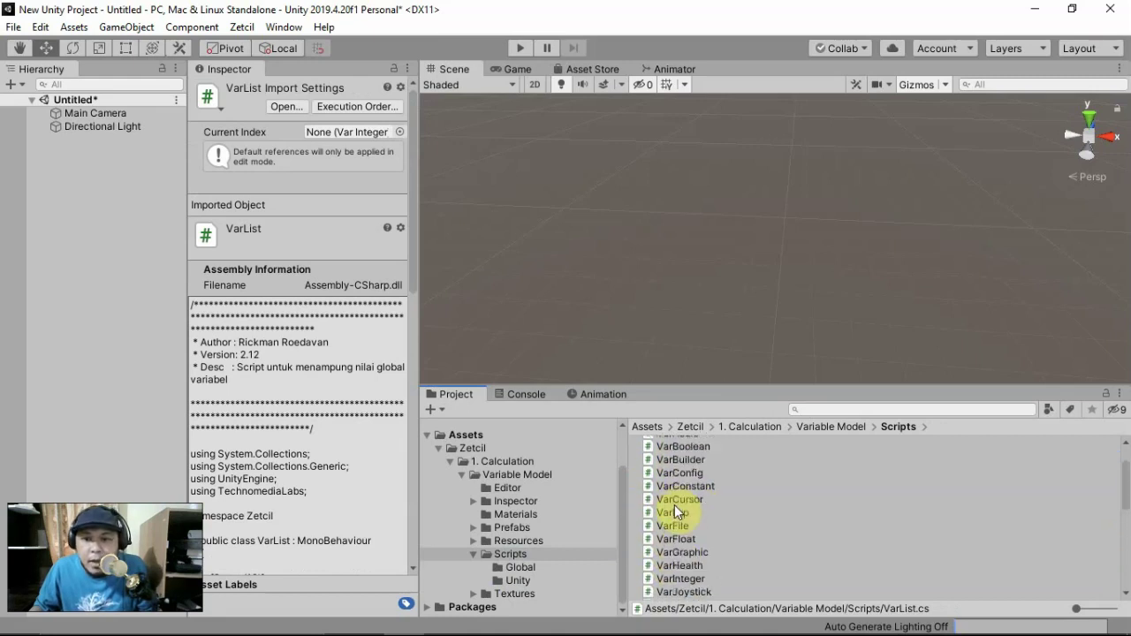
scroll(673, 505, up, 8)
scroll(671, 501, down, 2)
scroll(670, 498, down, 1)
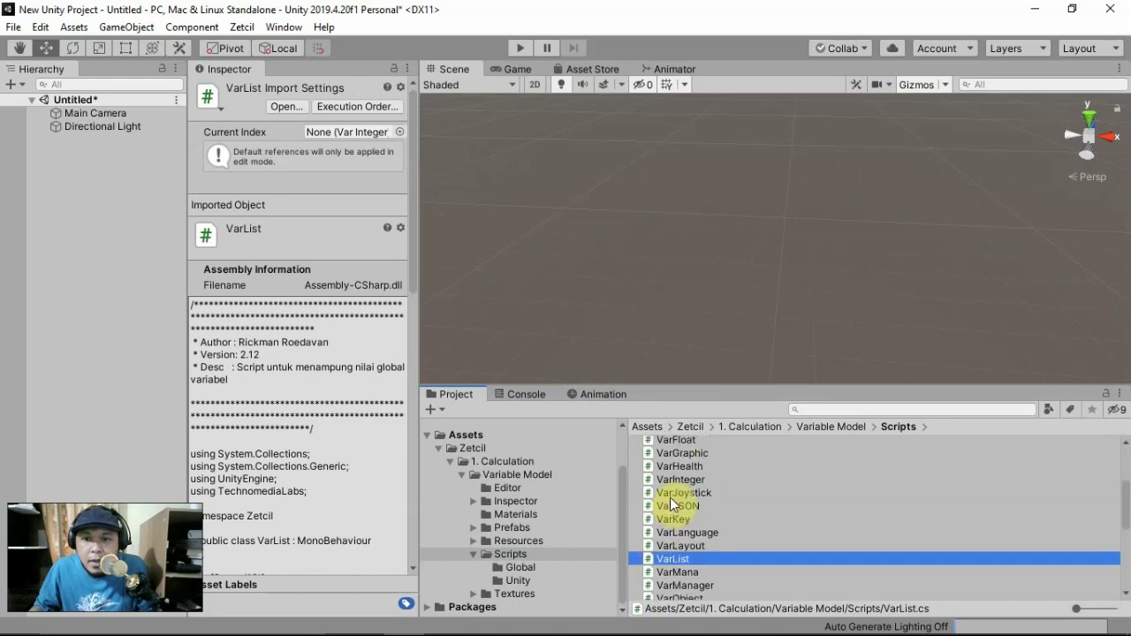
scroll(670, 502, up, 1)
scroll(674, 531, down, 5)
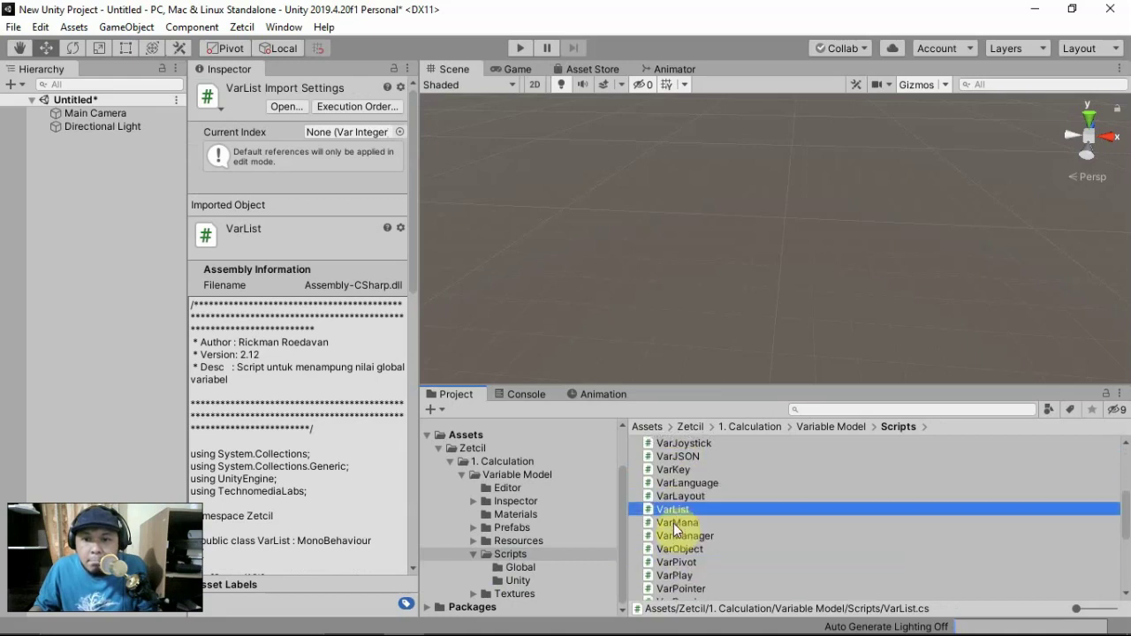
Find the VarScore script in the Scripts folder and try to place it directly in the empty scene.
scroll(677, 529, down, 3)
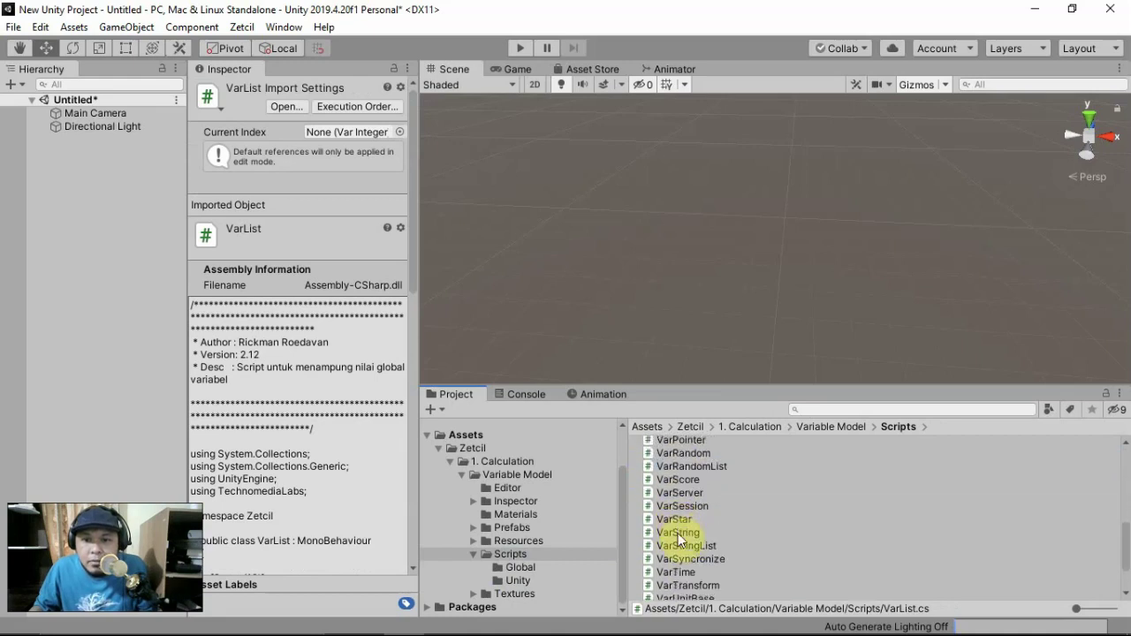
scroll(678, 533, up, 1)
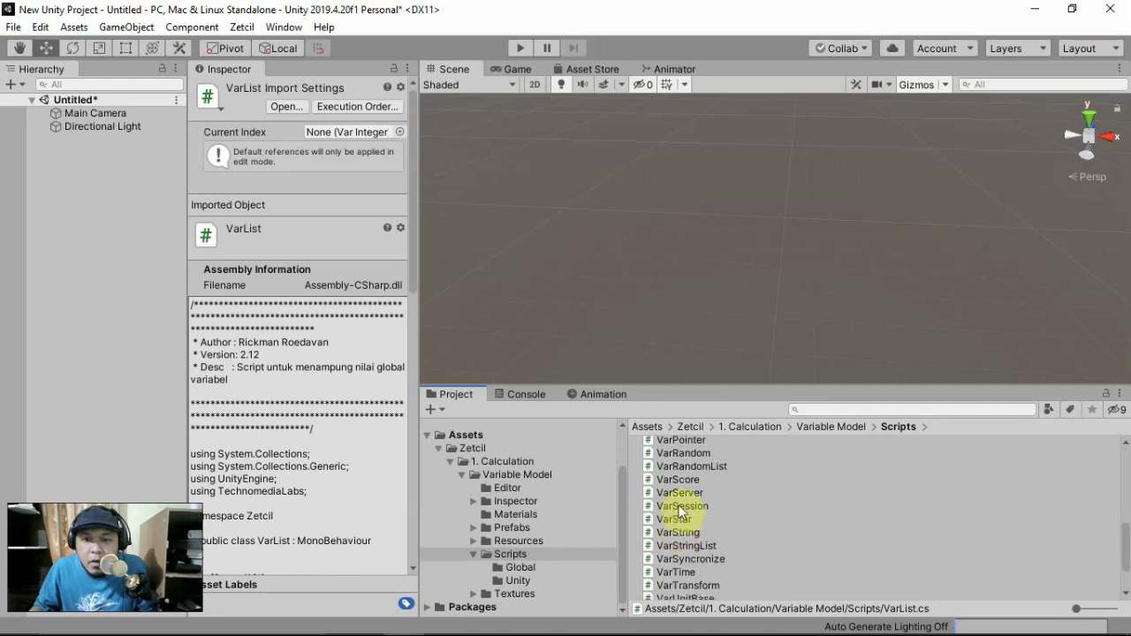
click(676, 481)
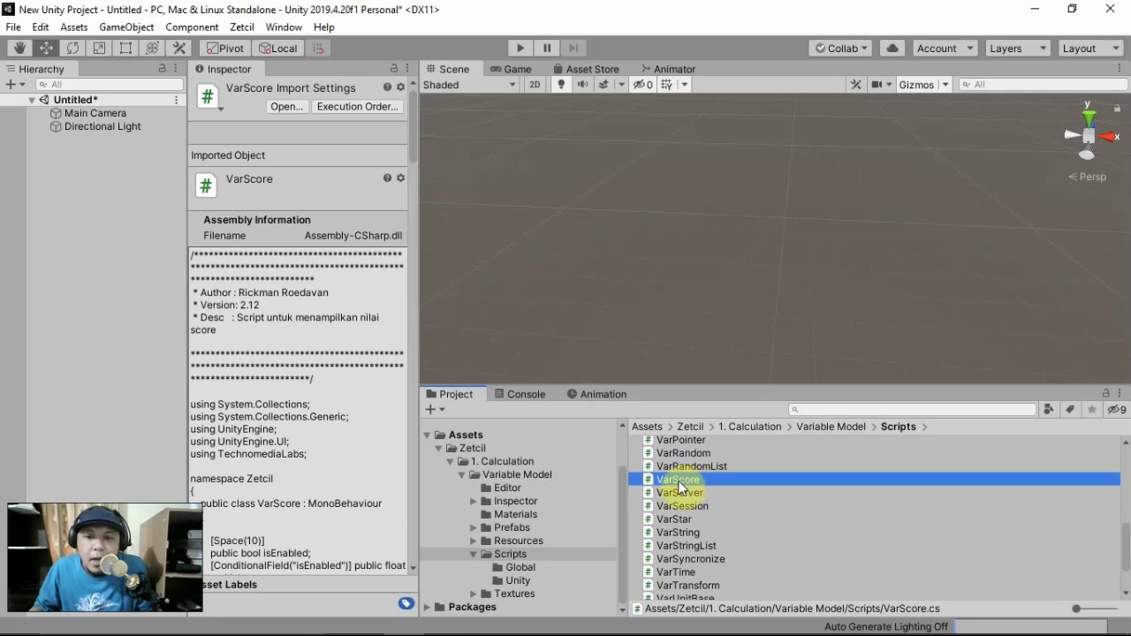
drag(678, 482, 801, 240)
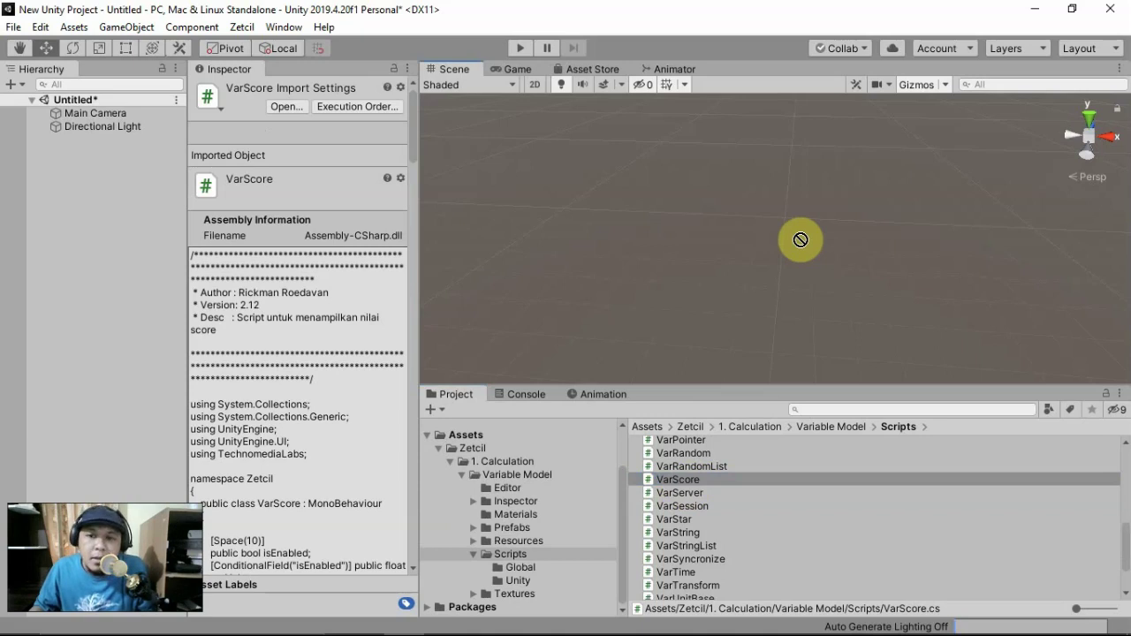
drag(801, 238, 674, 488)
Collapse the Scripts folder and look through the Config, Data and Function subfolders of Variable Model's Prefabs.
drag(475, 557, 478, 561)
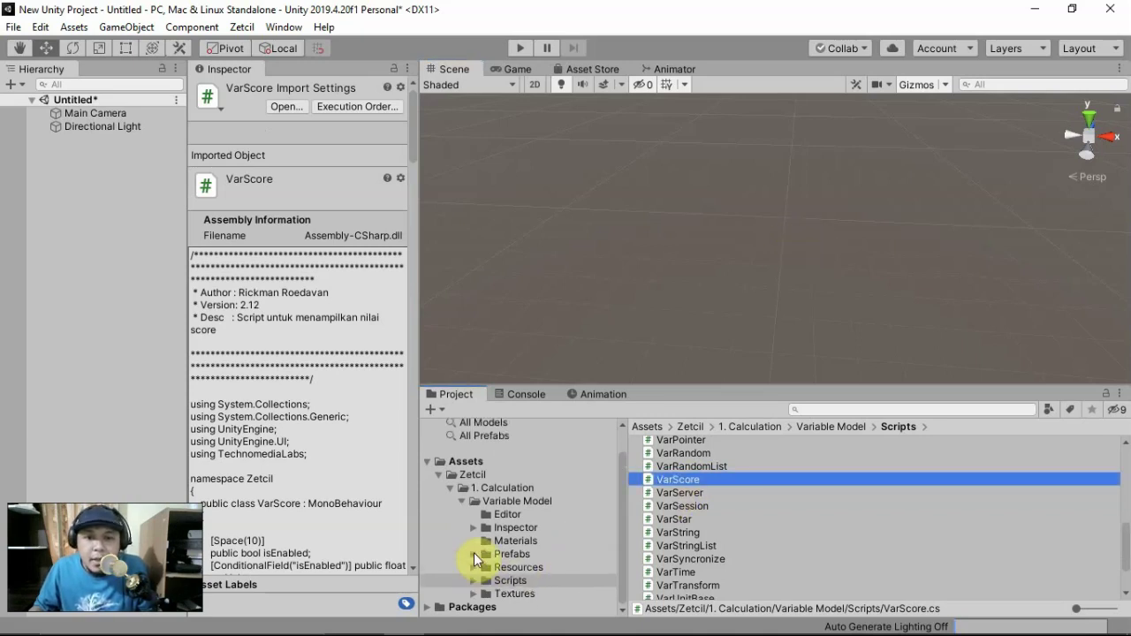
click(526, 553)
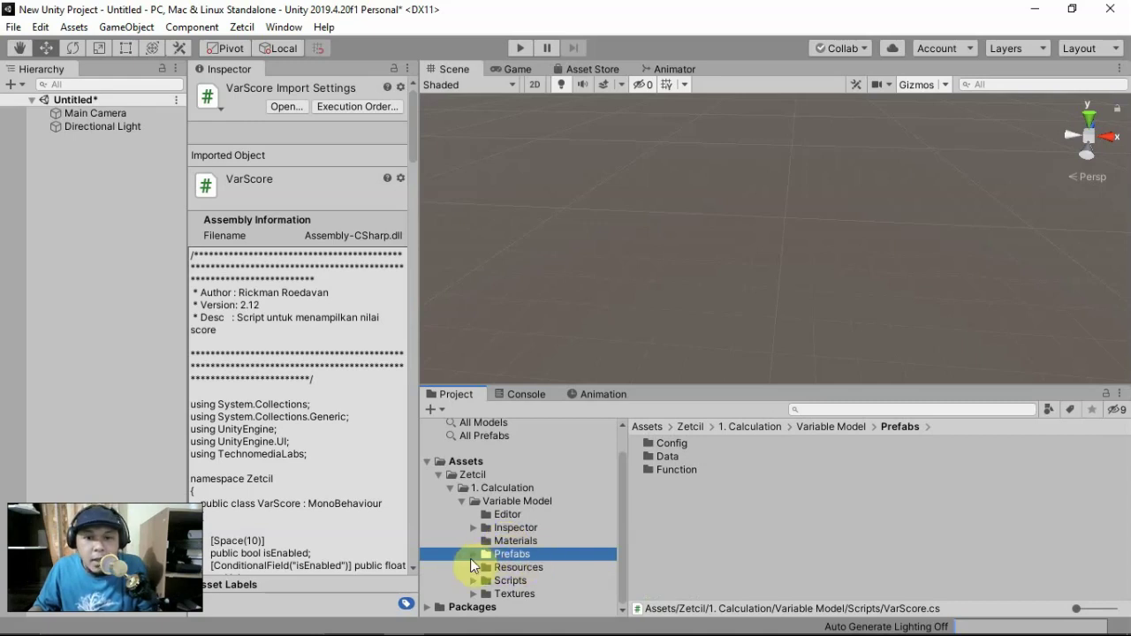
double_click(515, 554)
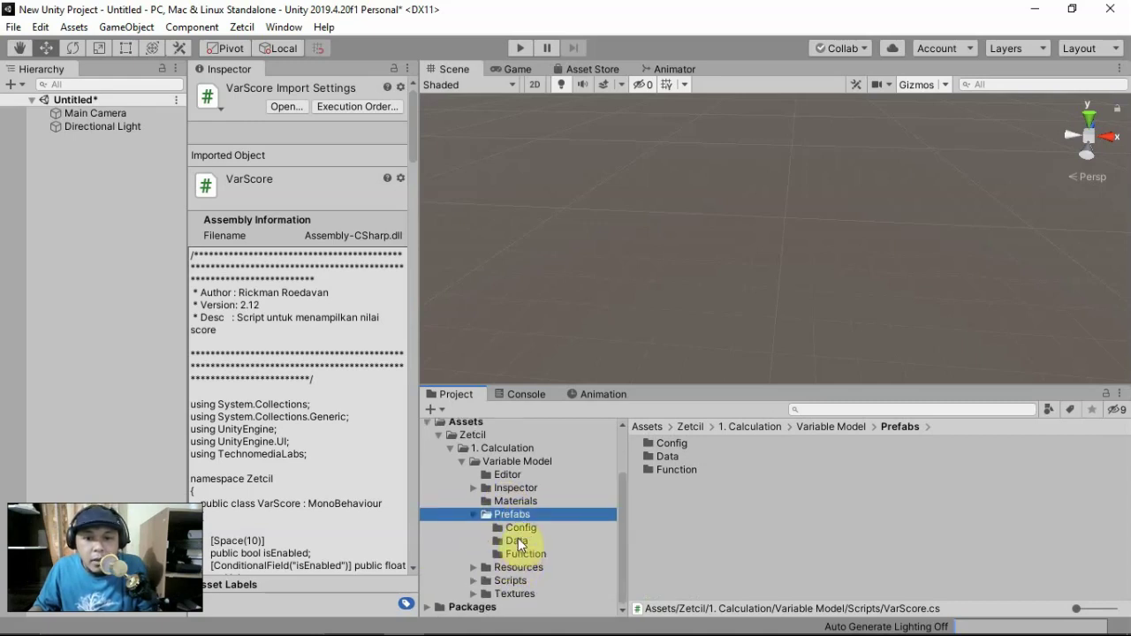
click(520, 540)
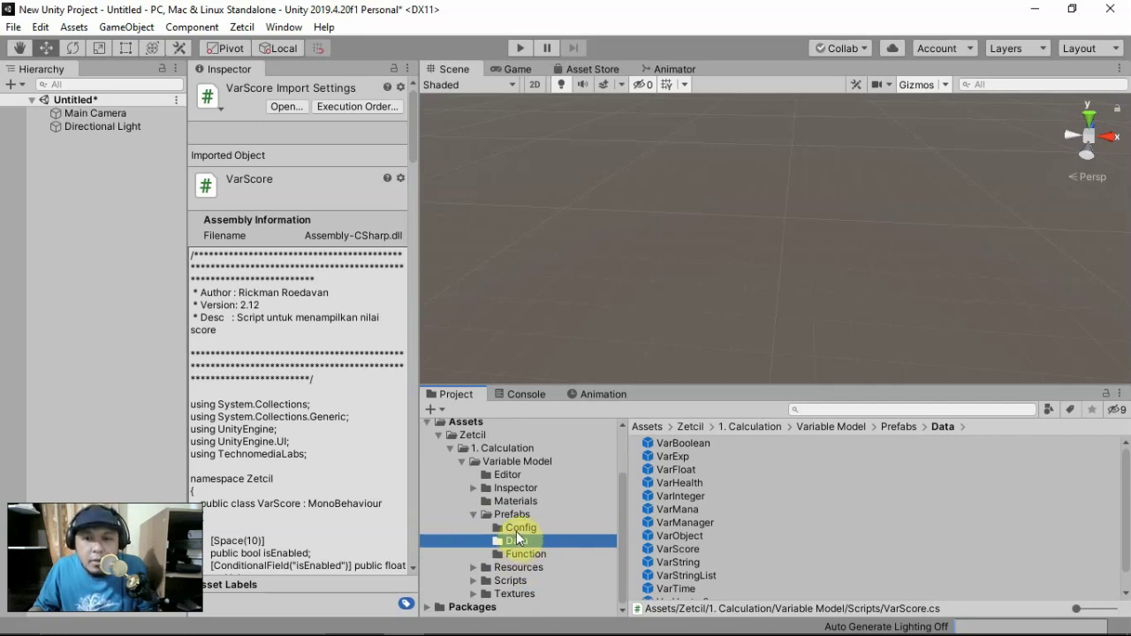
click(520, 528)
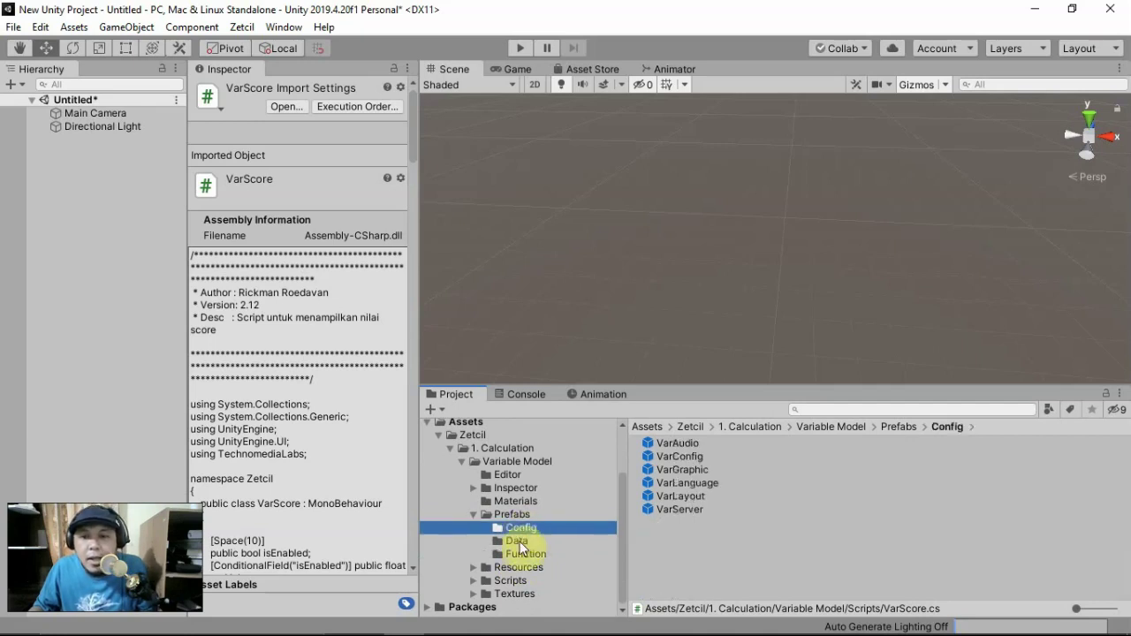
click(518, 540)
click(526, 554)
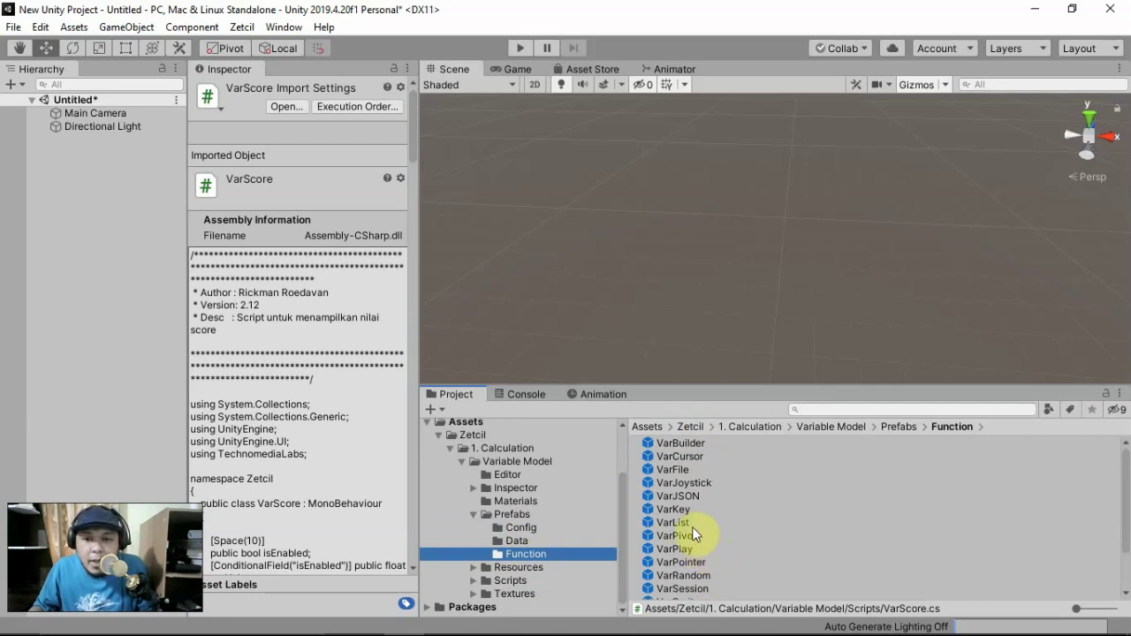
scroll(688, 527, down, 2)
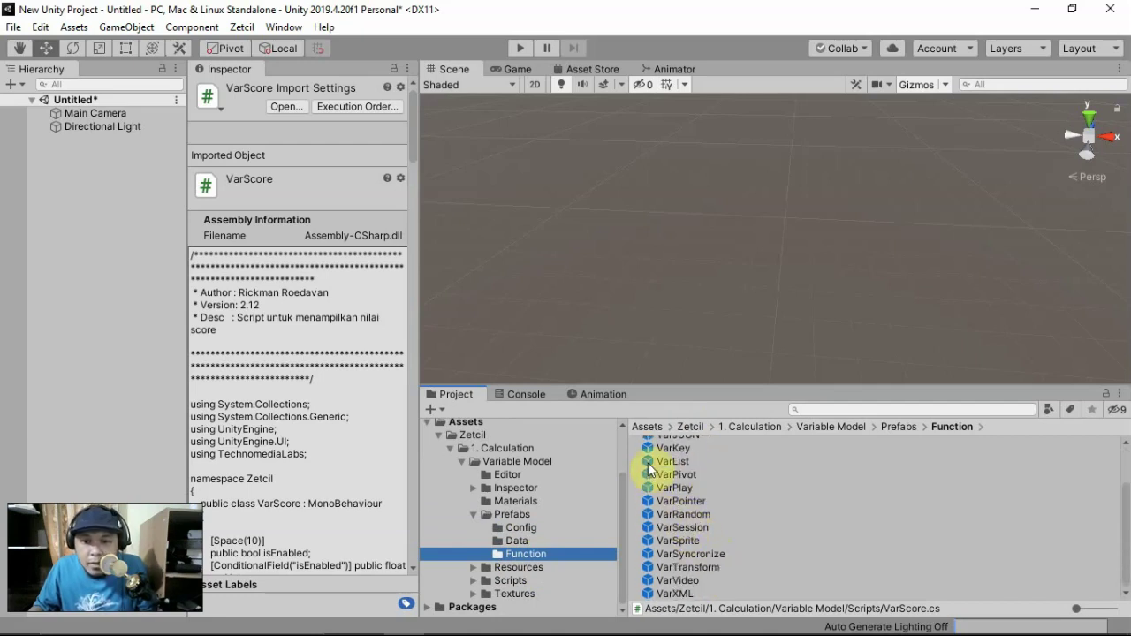
Place the VarScore prefab from the Prefabs Data folder into the scene.
click(529, 540)
scroll(672, 482, up, 1)
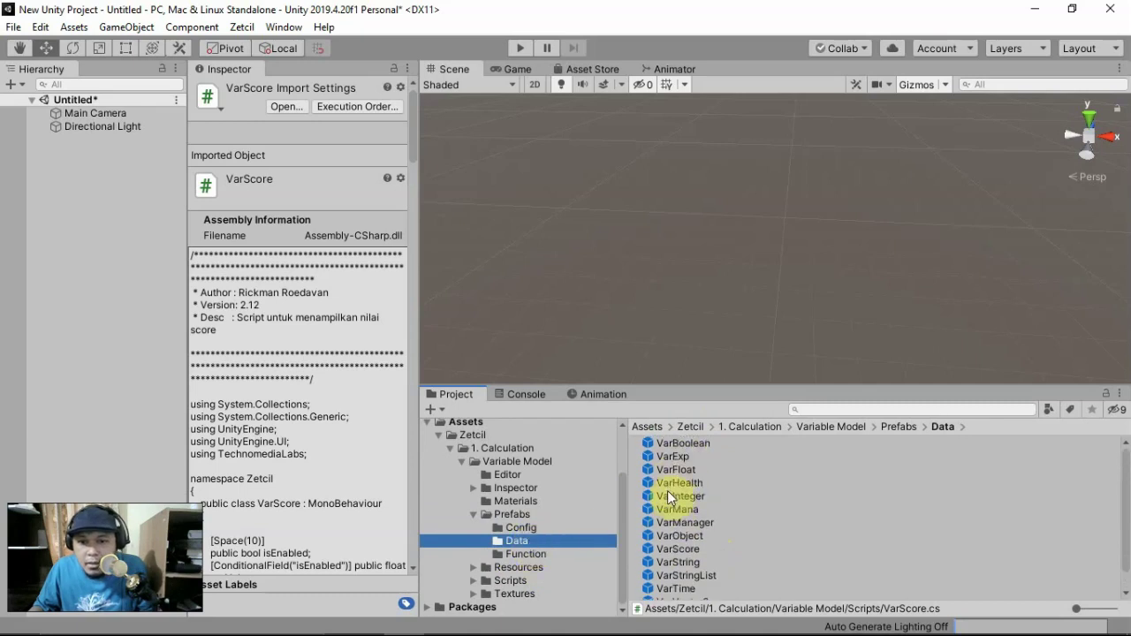
scroll(668, 472, down, 1)
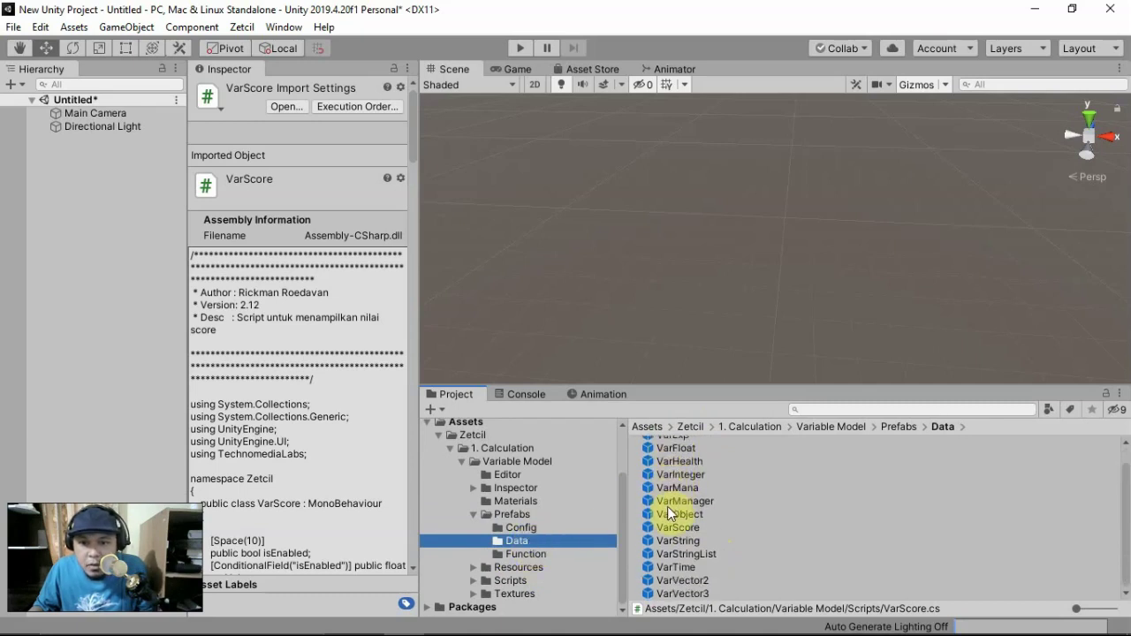
click(679, 527)
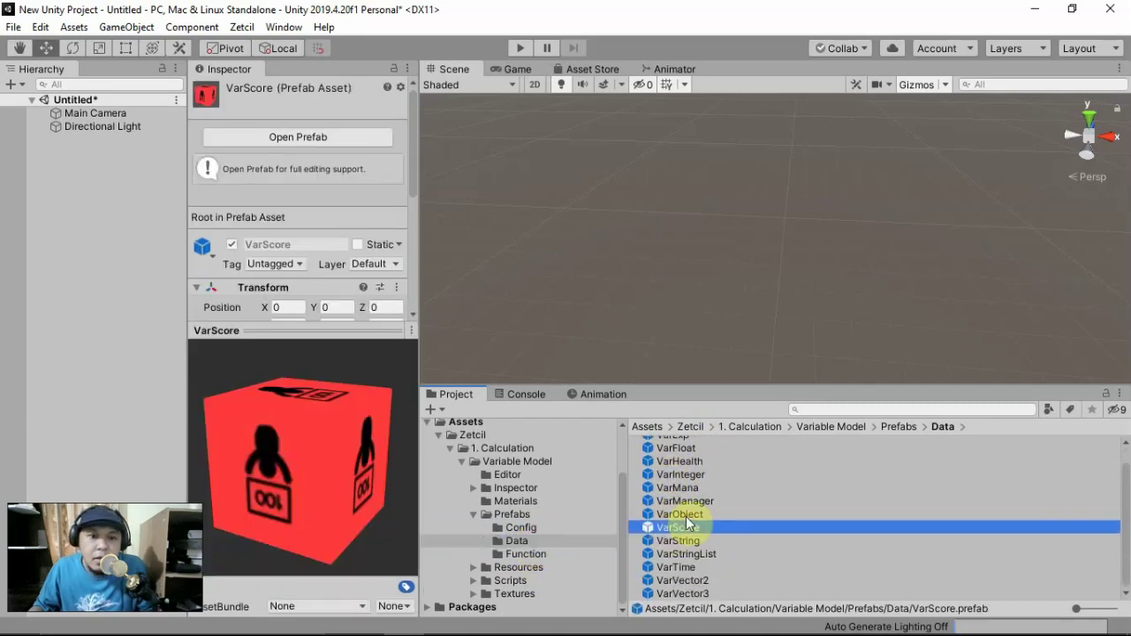
drag(674, 532, 734, 249)
Examine the VarScore cube and the icon on its faces close up in the scene.
right_drag(804, 310, 803, 262)
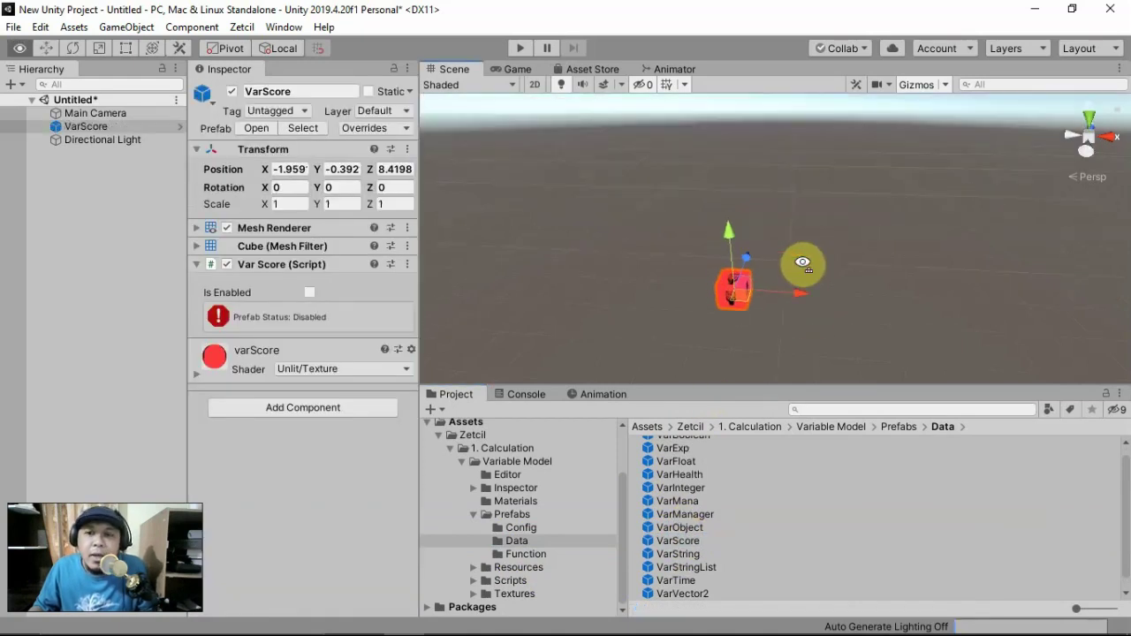
middle_drag(798, 275, 803, 239)
scroll(769, 284, up, 5)
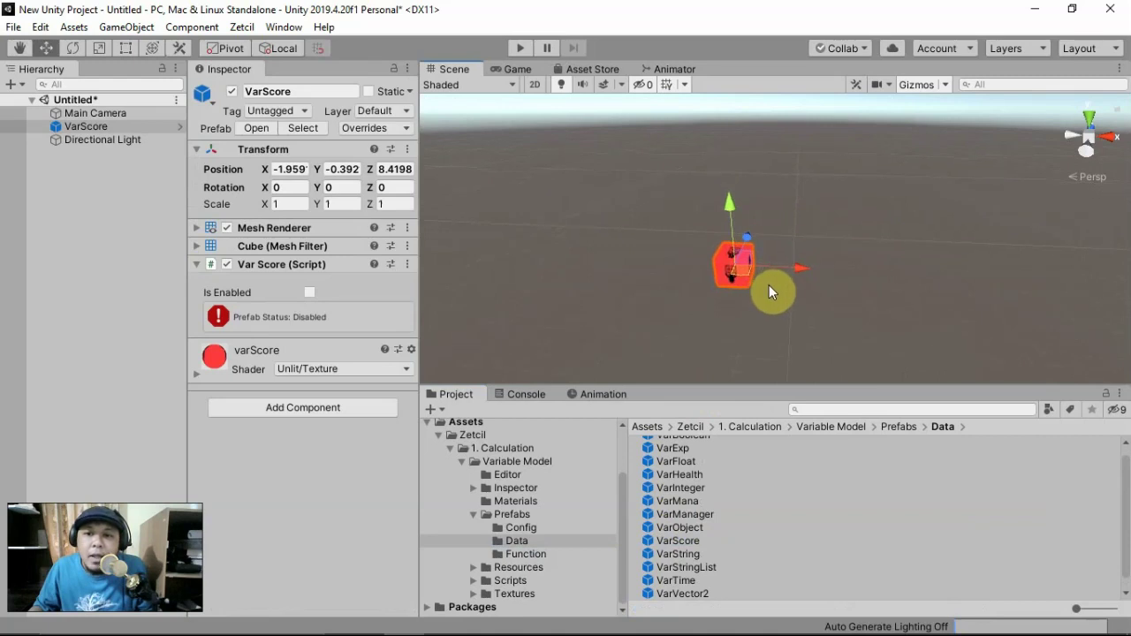
middle_drag(771, 286, 801, 145)
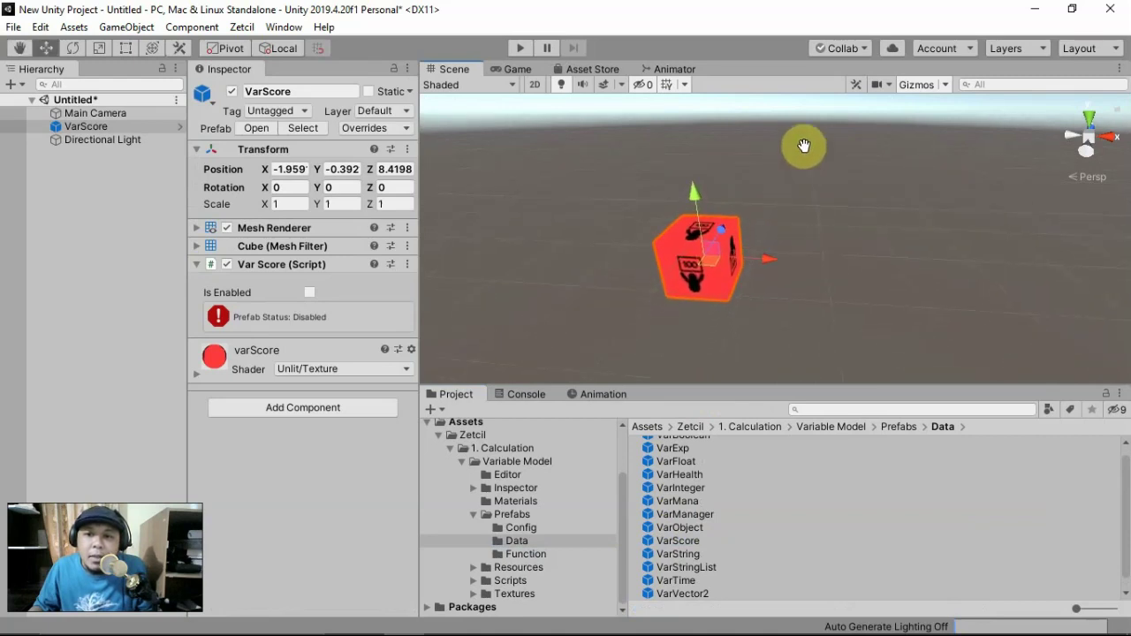
middle_drag(793, 273, 796, 239)
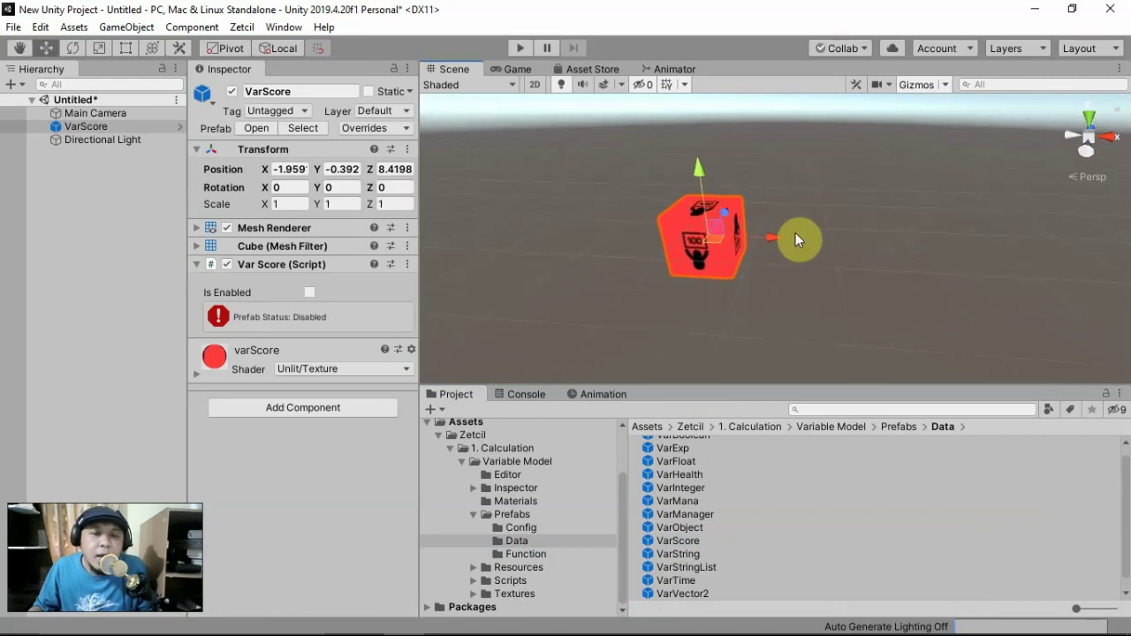
scroll(675, 282, up, 4)
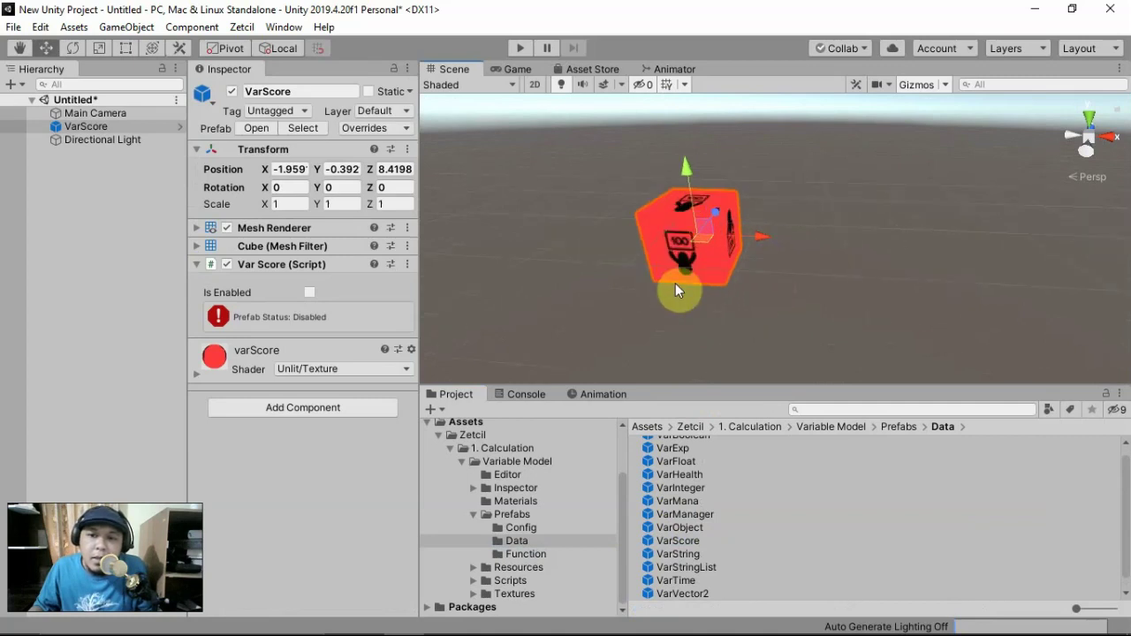
middle_drag(698, 273, 735, 272)
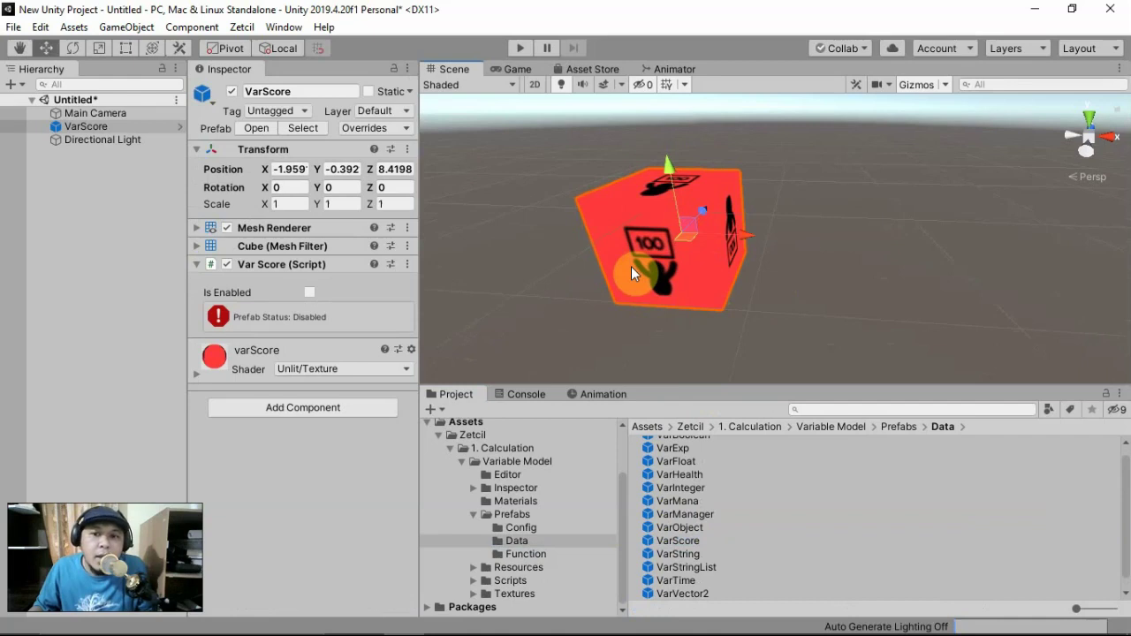
alt+drag(631, 266, 733, 266)
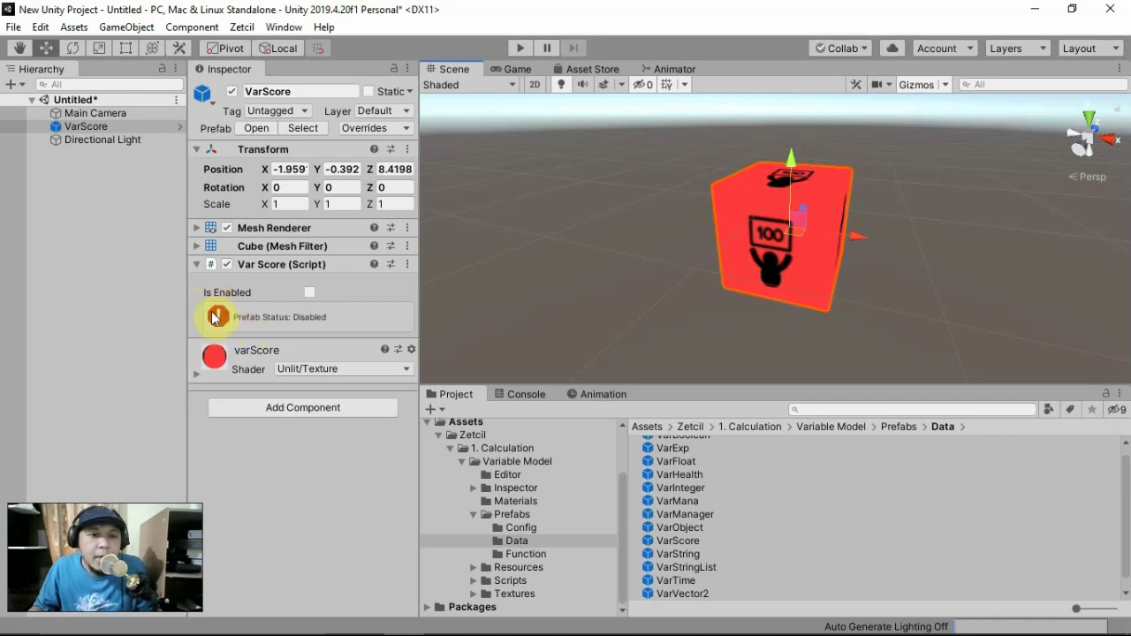
Turn on Is Enabled in VarScore's Var Score script, and run the scene briefly to check it.
click(310, 293)
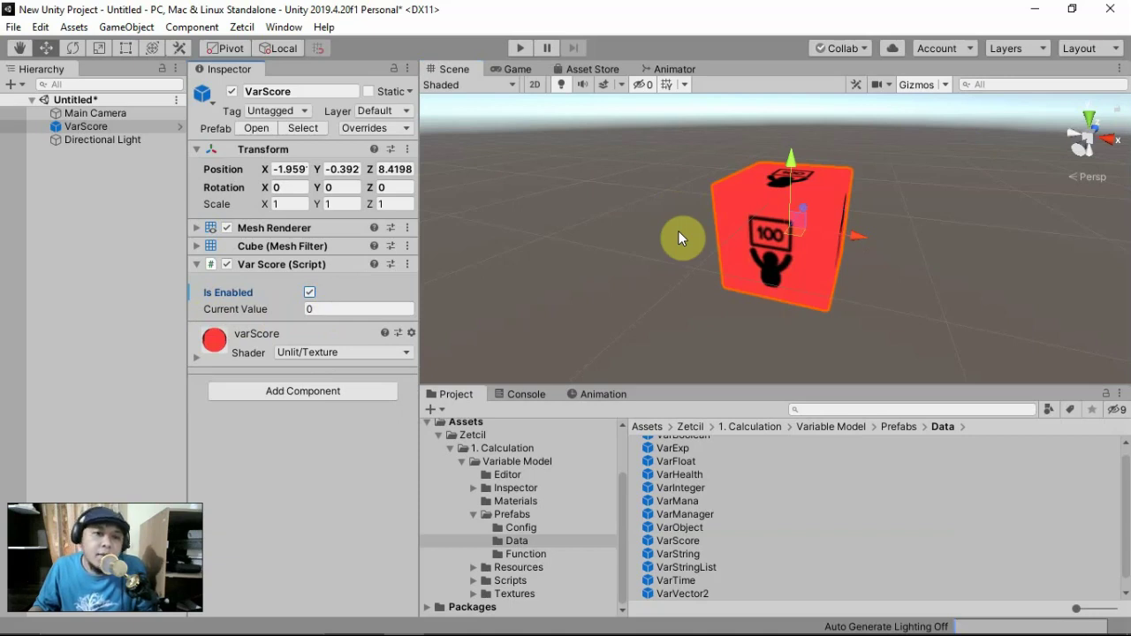
click(521, 49)
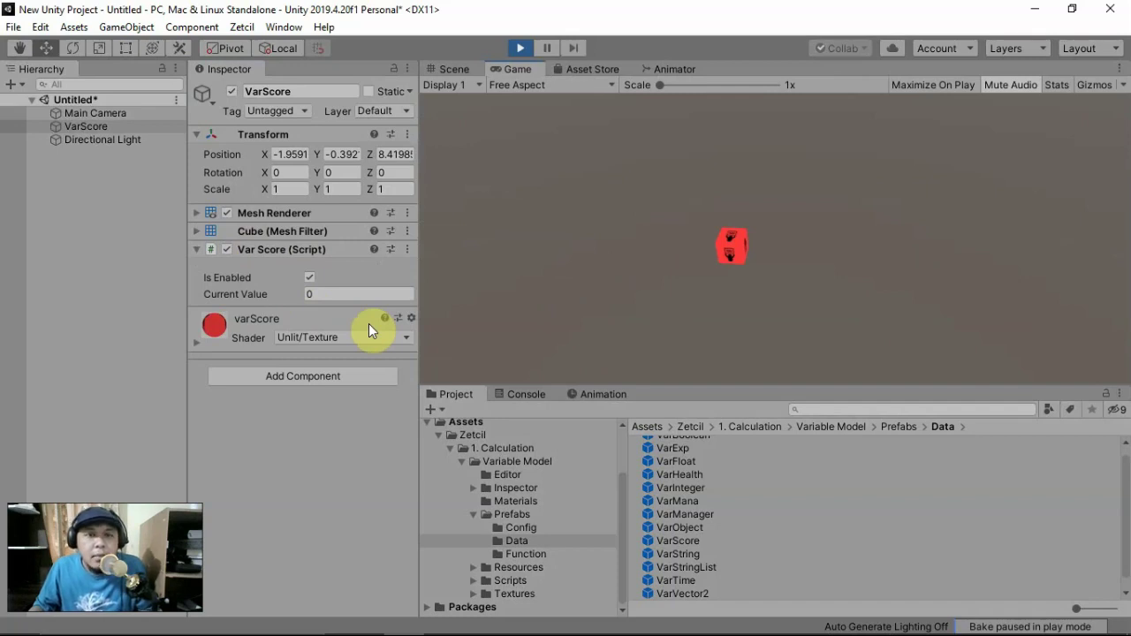
click(520, 48)
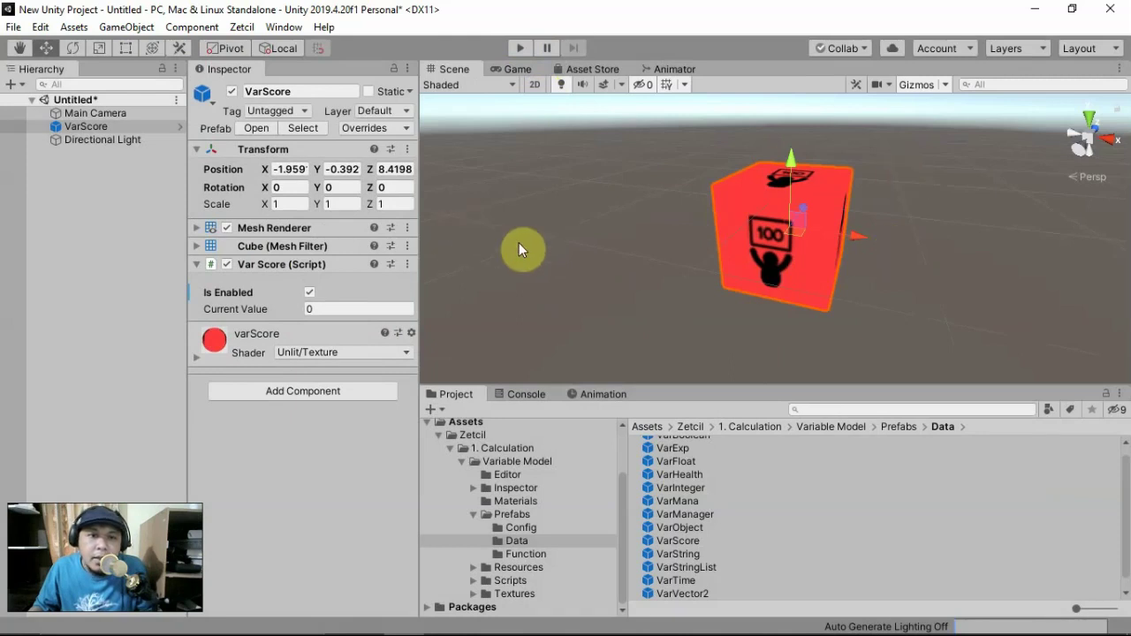
Disable VarScore's Mesh Renderer to hide its cube, and test the scene again in Play mode.
click(227, 228)
click(518, 49)
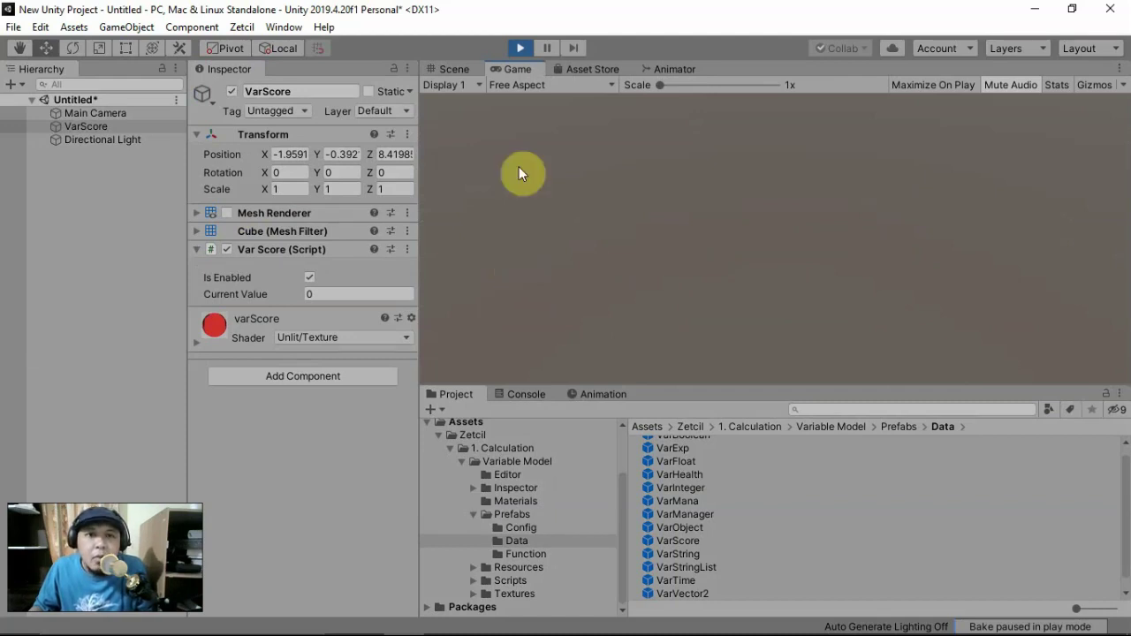
click(522, 46)
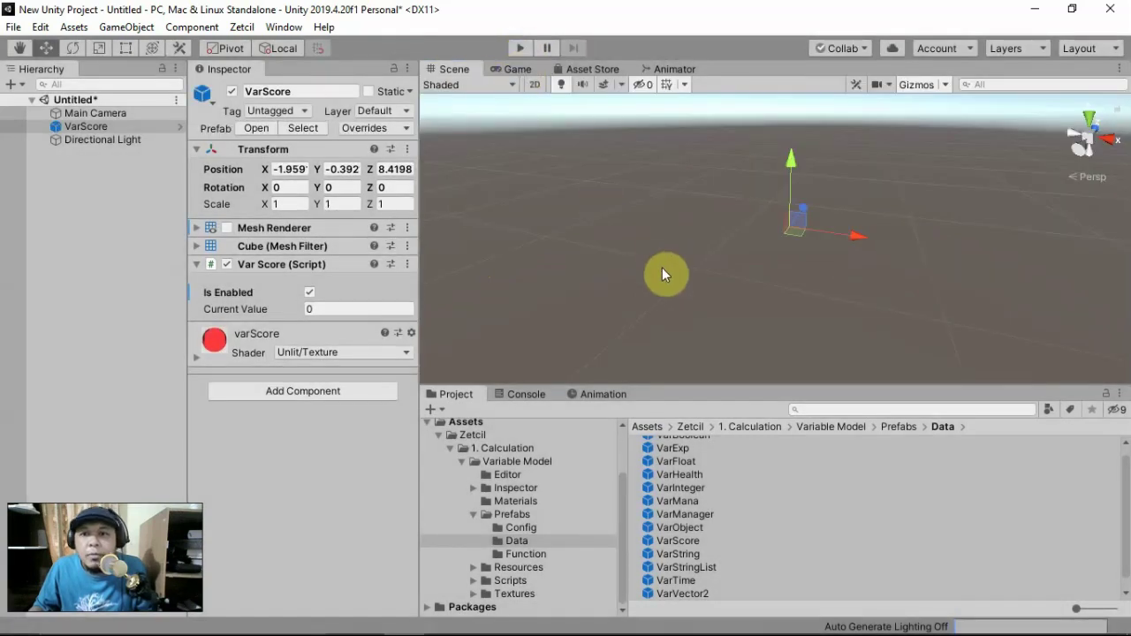
Add a UI Canvas to the scene and select it in the object hierarchy.
right_drag(666, 274, 696, 232)
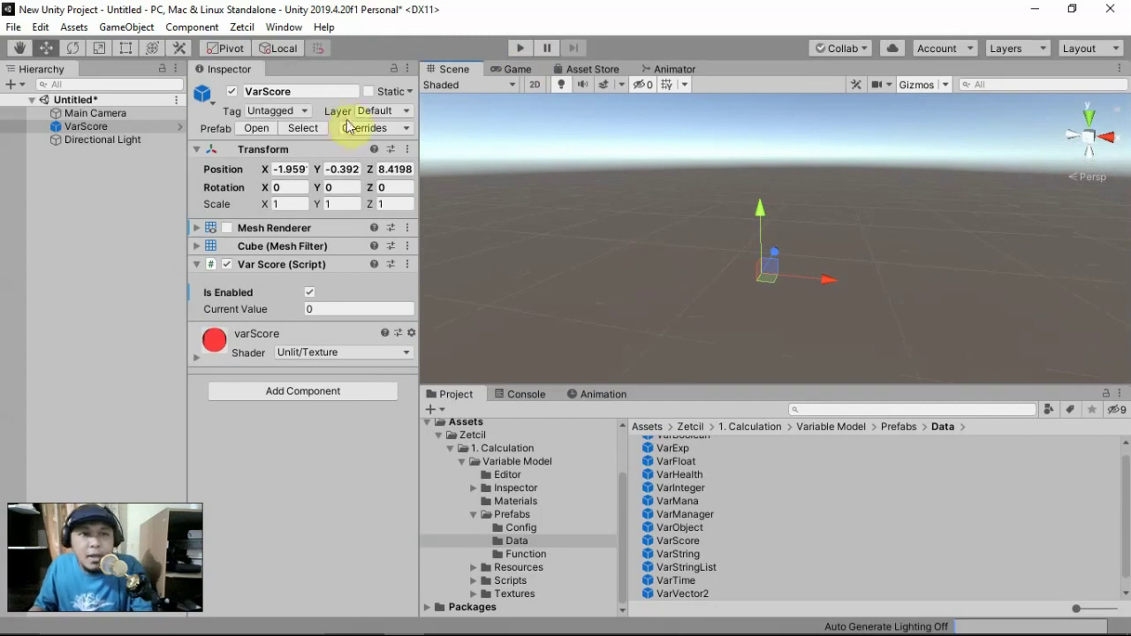
click(141, 27)
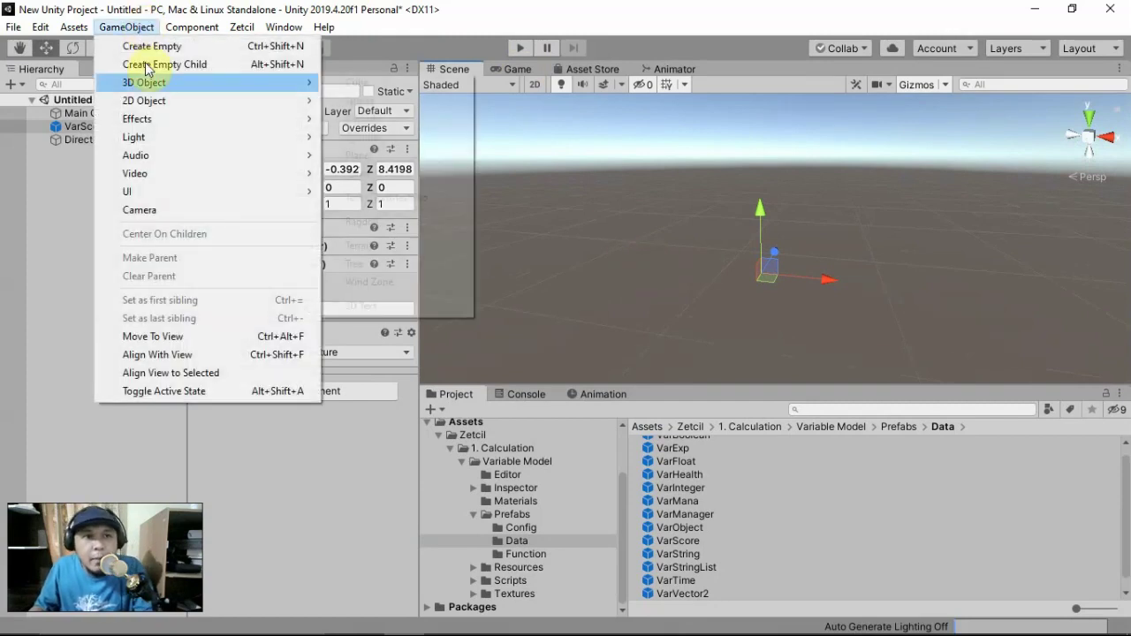
mouse_move(265, 191)
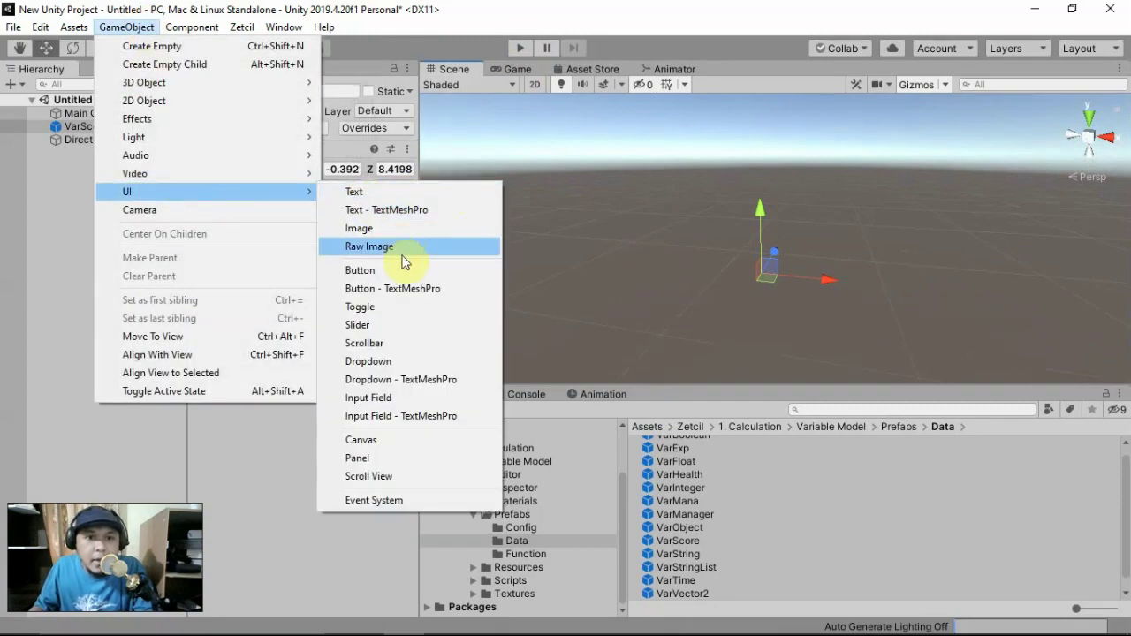
click(418, 440)
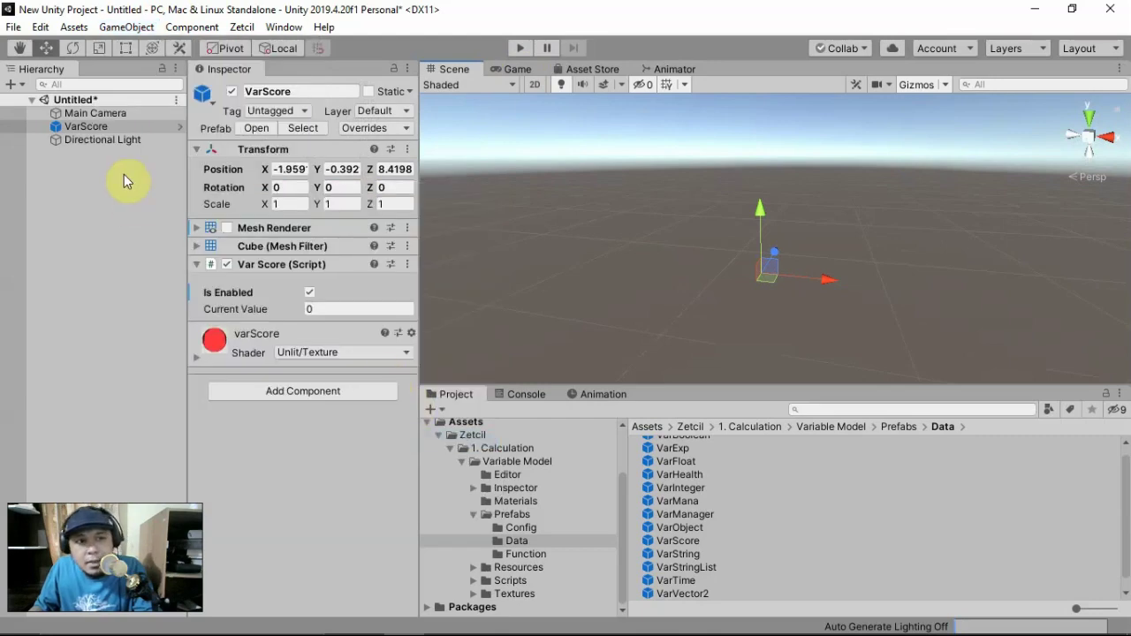
double_click(112, 154)
right_drag(700, 334, 737, 306)
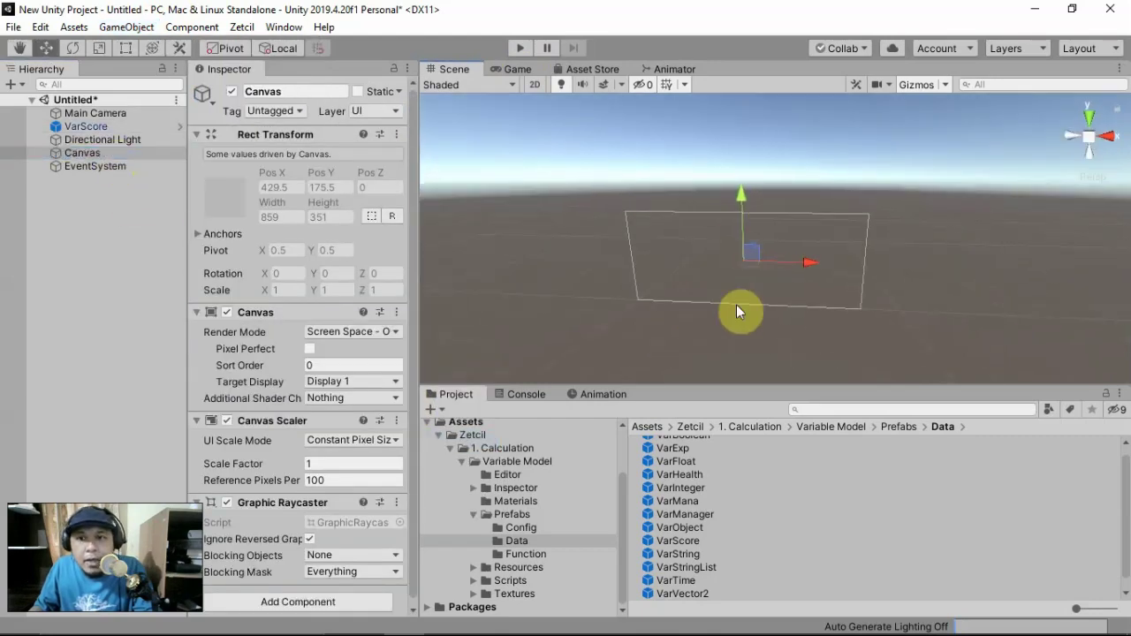
scroll(730, 313, up, 5)
right_drag(717, 260, 743, 228)
middle_drag(743, 227, 745, 168)
right_drag(745, 169, 702, 202)
Add a UI Button to the Canvas and move it to about Pos X -195, Pos Y -51.
click(126, 27)
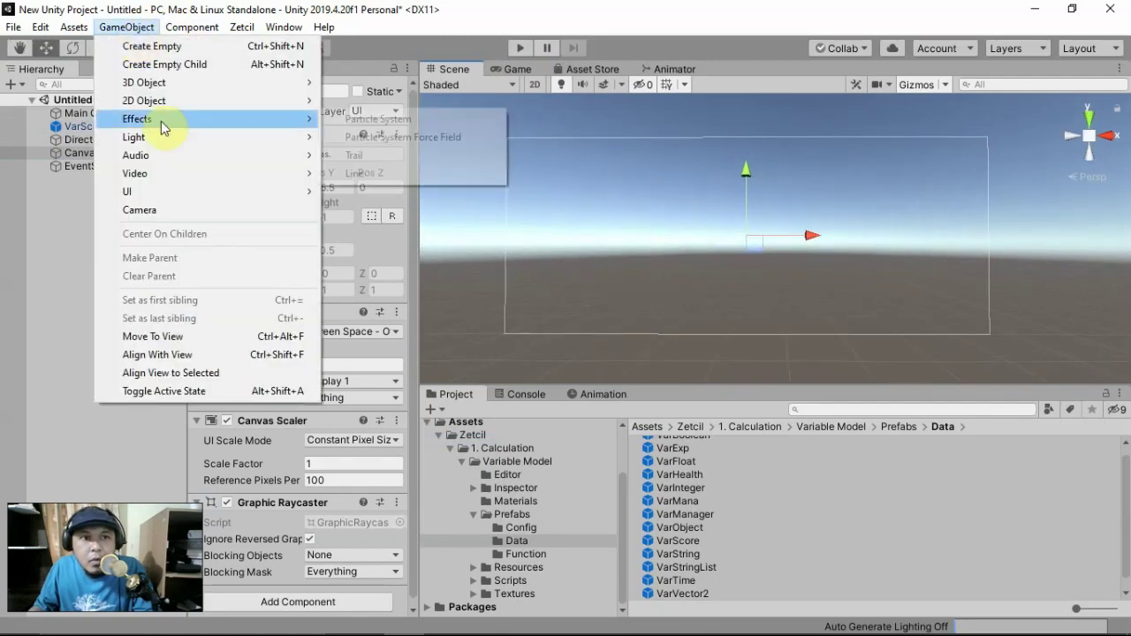
mouse_move(137, 191)
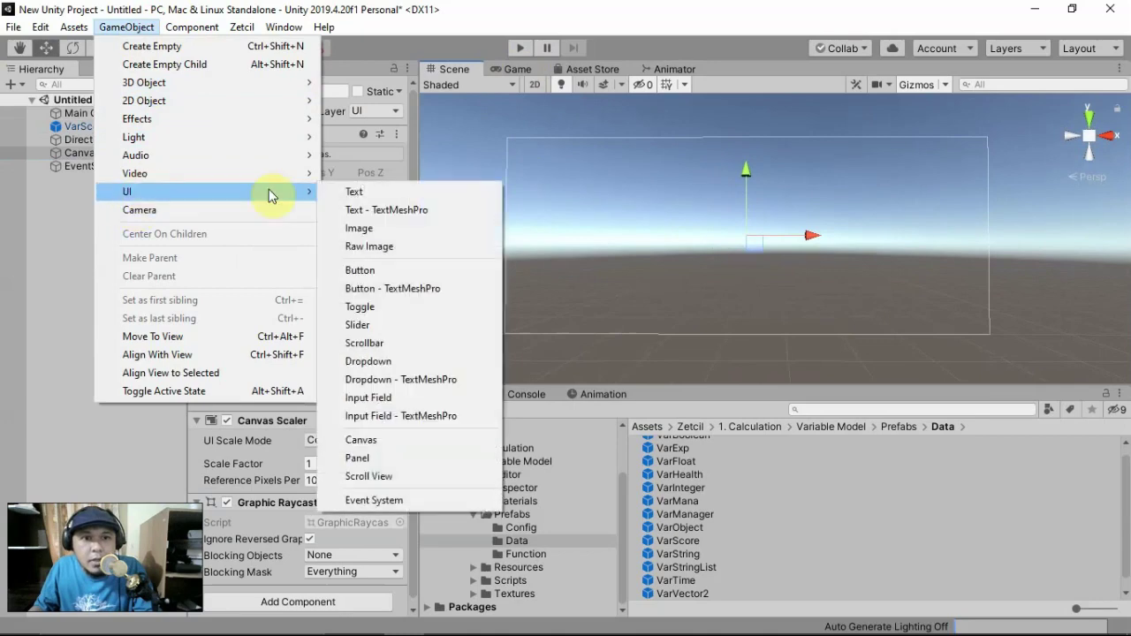
click(381, 273)
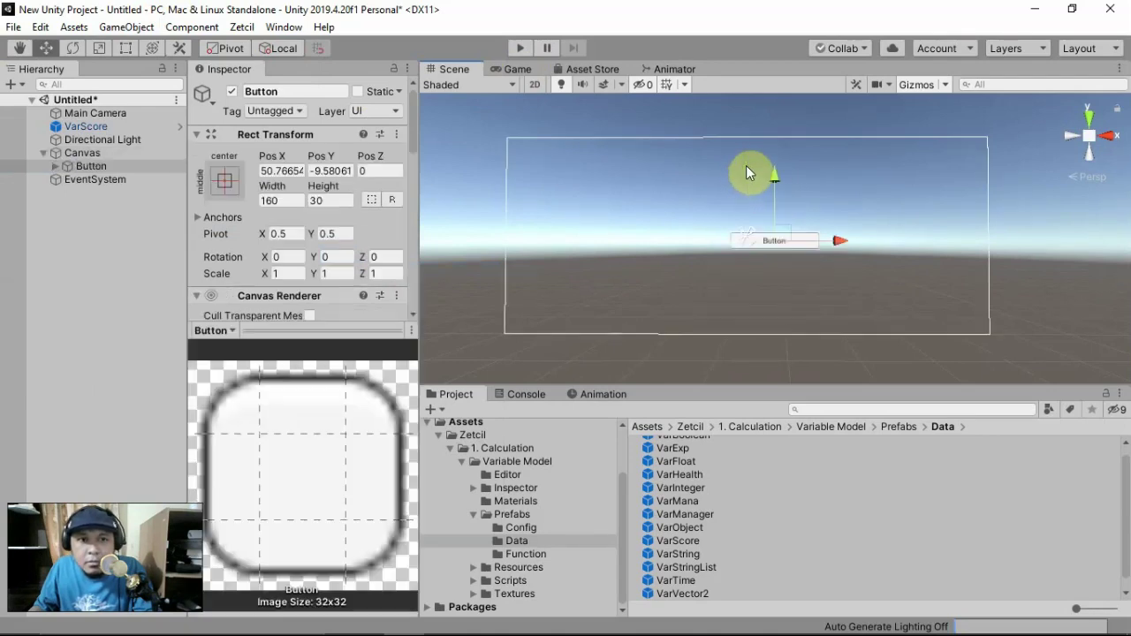
drag(836, 242, 705, 244)
drag(643, 197, 693, 266)
click(163, 169)
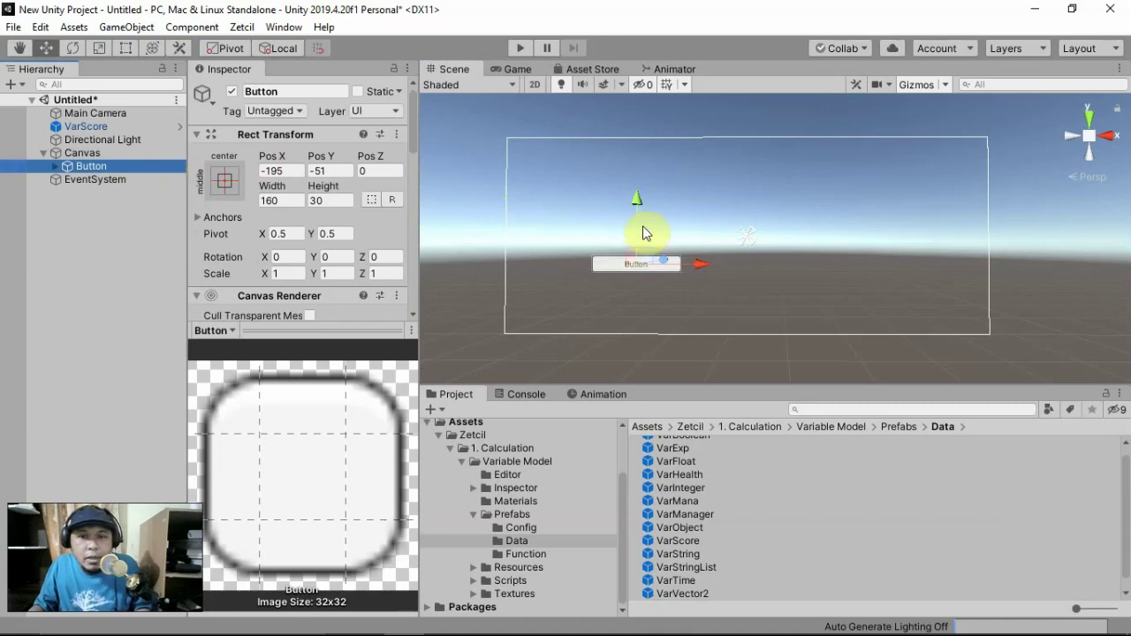
Duplicate the Button, placing the copy at about Pos X 190, and expand both buttons in the object hierarchy.
key(ctrl+d)
drag(708, 265, 920, 264)
click(56, 166)
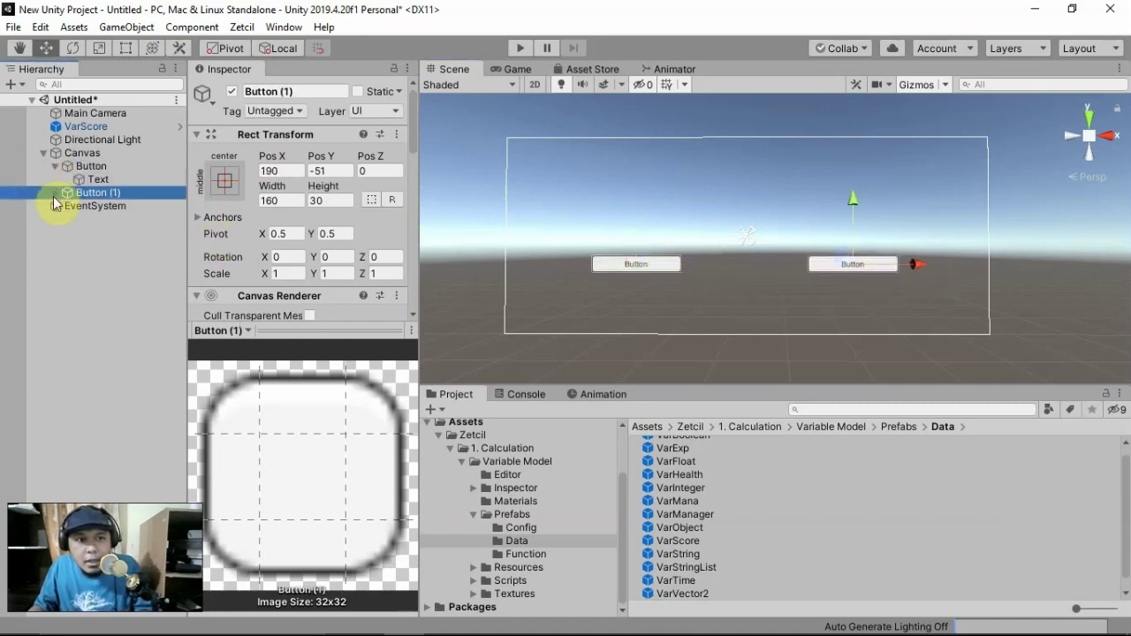
click(56, 193)
Set the label text of the first Button to BENAR.
click(93, 180)
scroll(320, 234, down, 5)
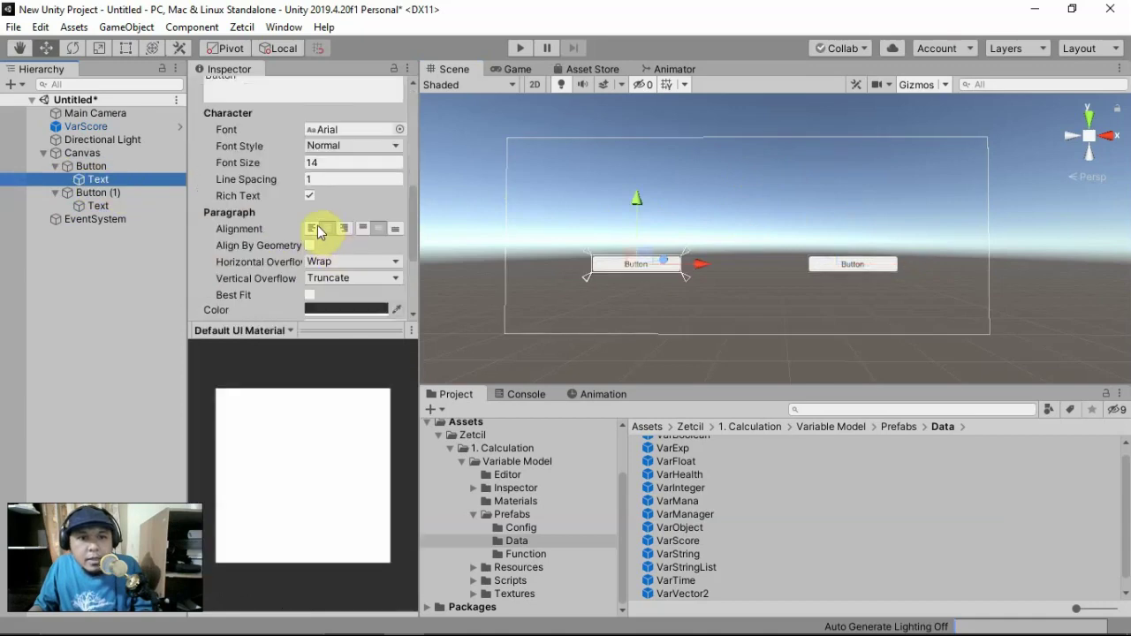
scroll(318, 225, up, 5)
click(317, 225)
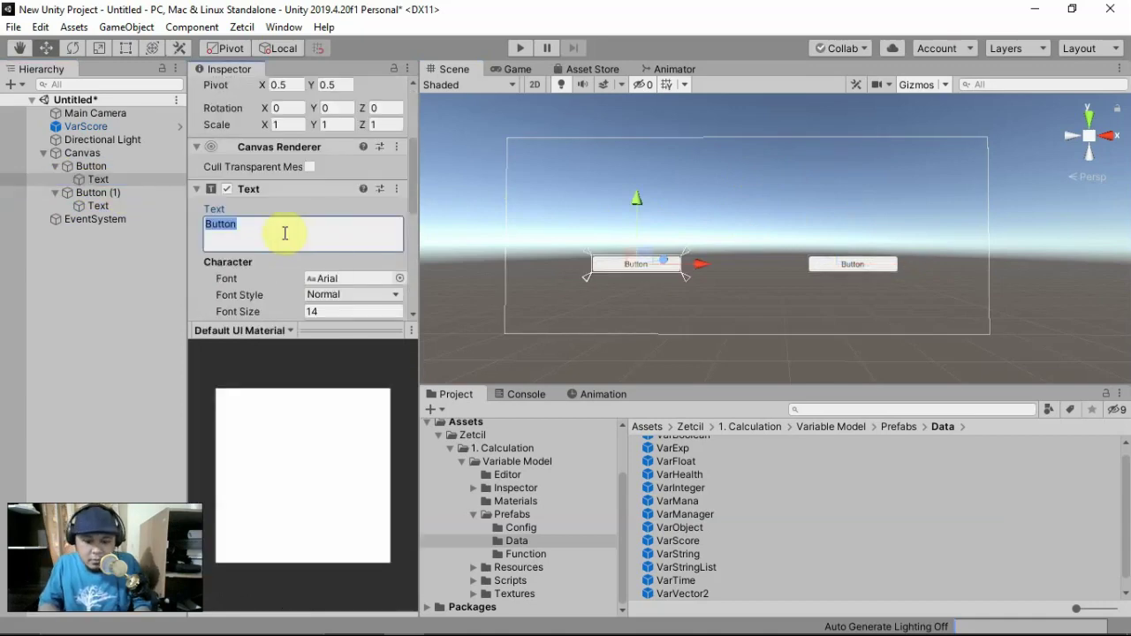
text(BENARA)
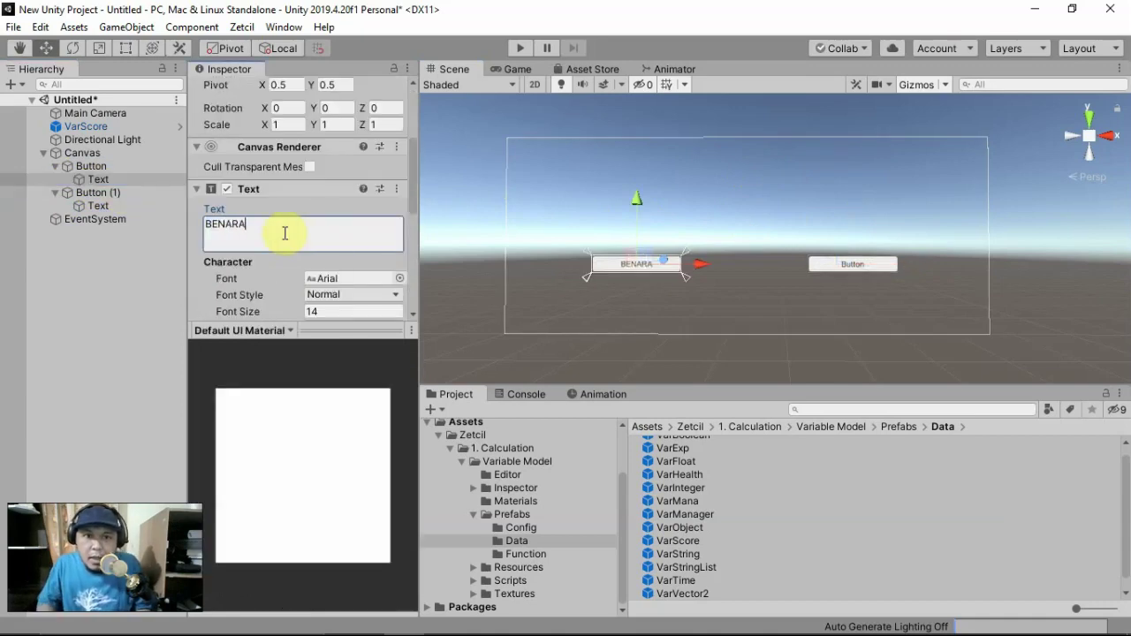
key(BackSpace)
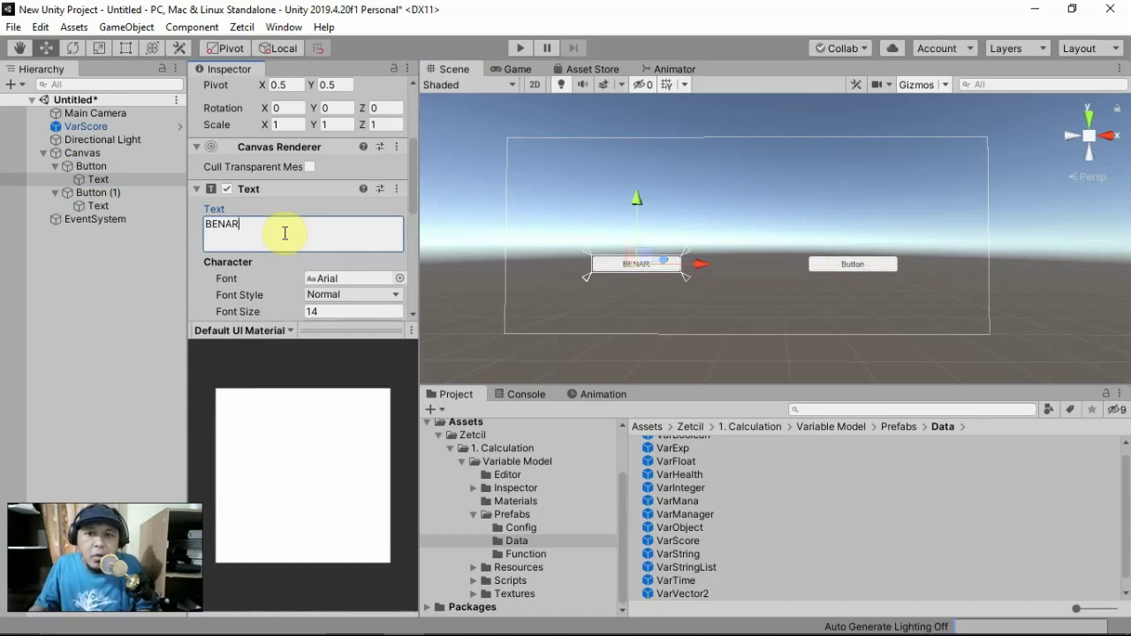
Set the label text of Button (1) to SALAH.
click(73, 208)
click(251, 223)
text(SALAH)
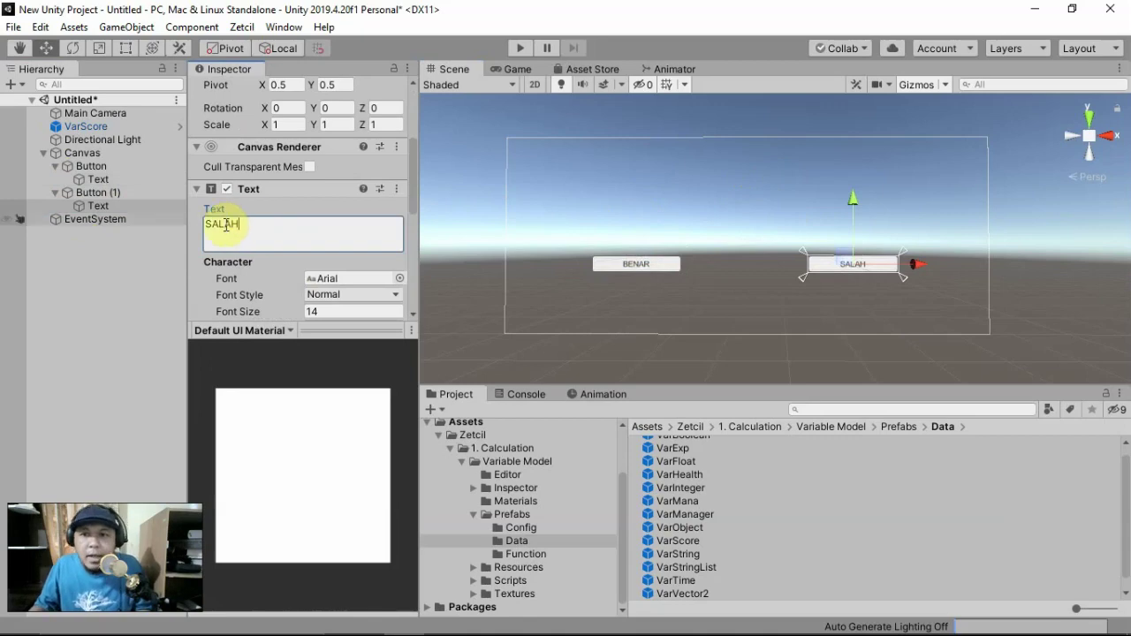
scroll(265, 221, up, 4)
scroll(649, 232, up, 3)
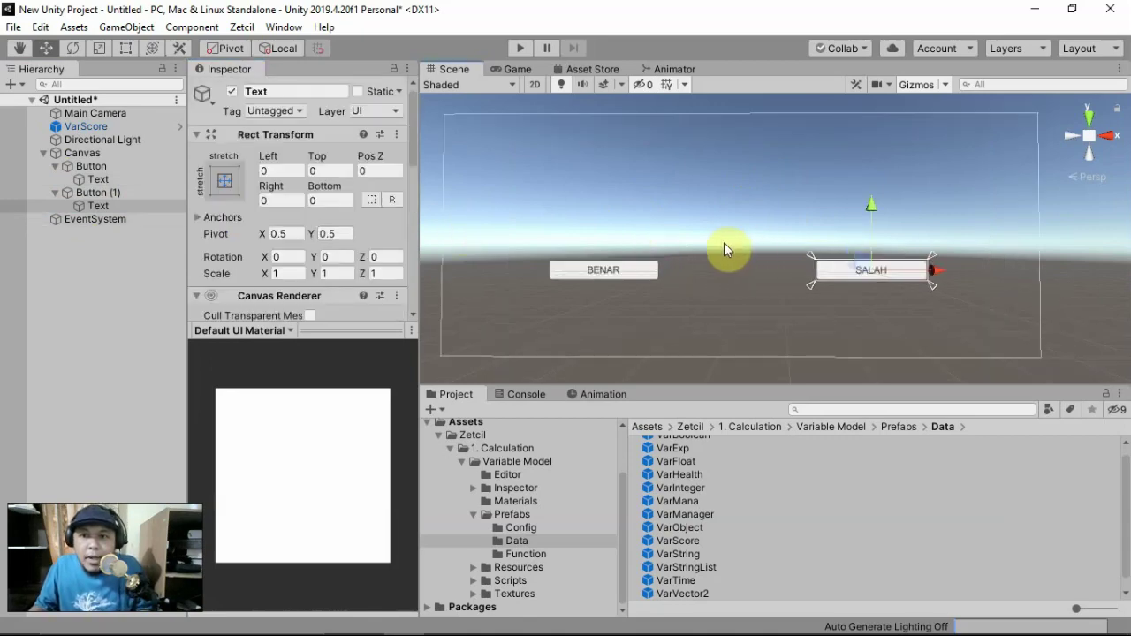
Shift the BENAR button horizontally to about Pos X -214.
click(72, 153)
click(90, 166)
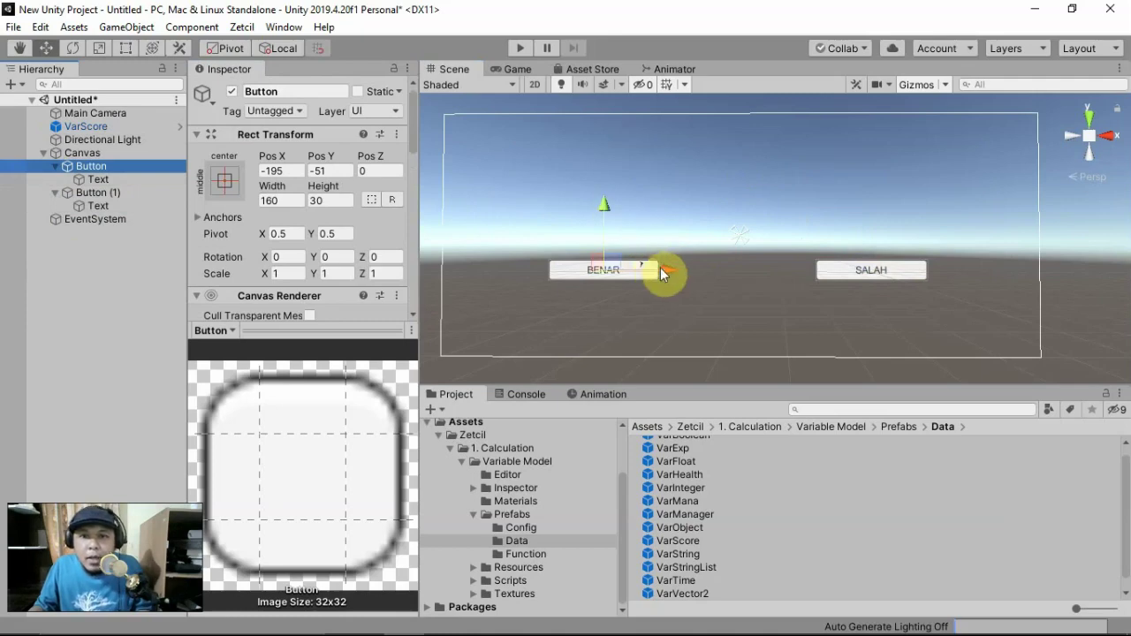
drag(662, 268, 651, 267)
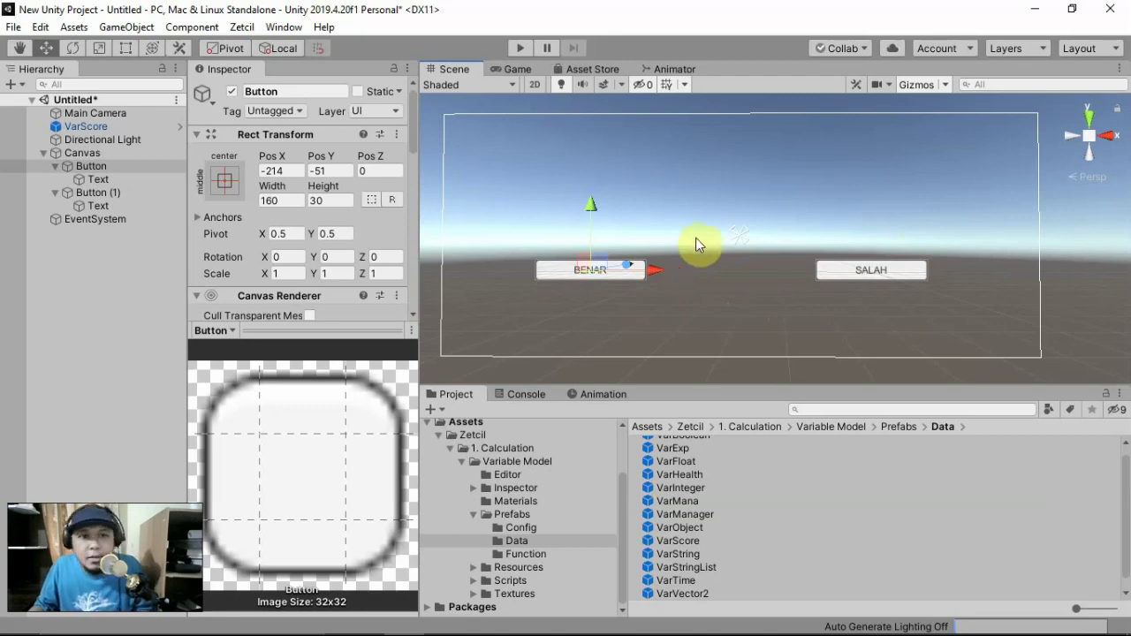
click(590, 194)
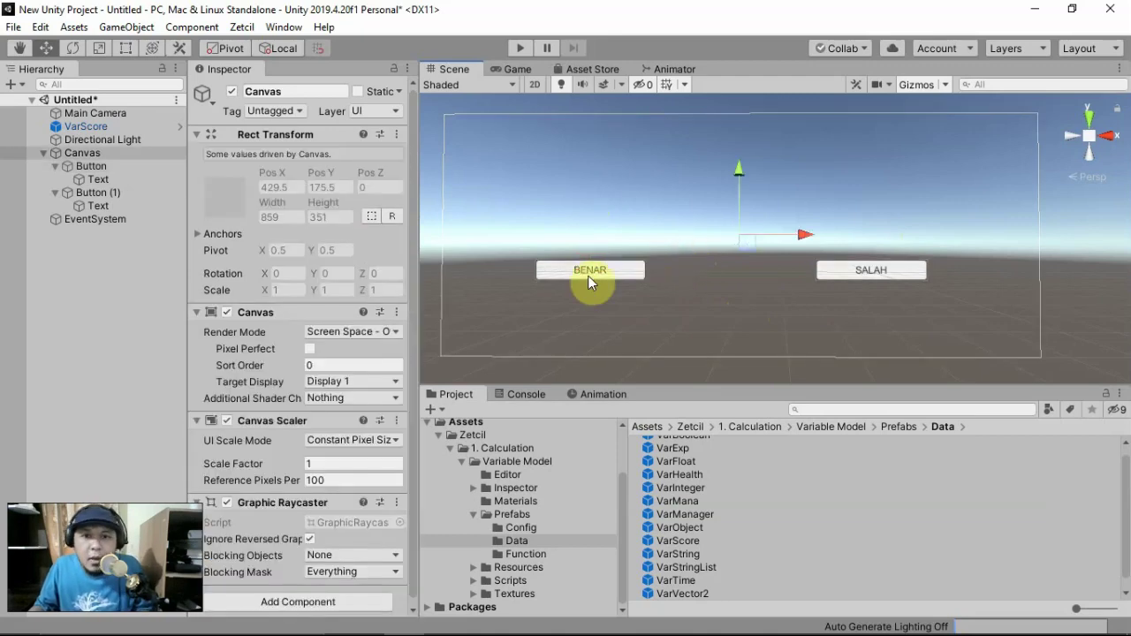
Add an On Click event entry to the BENAR button and assign the VarScore object as its target.
click(590, 272)
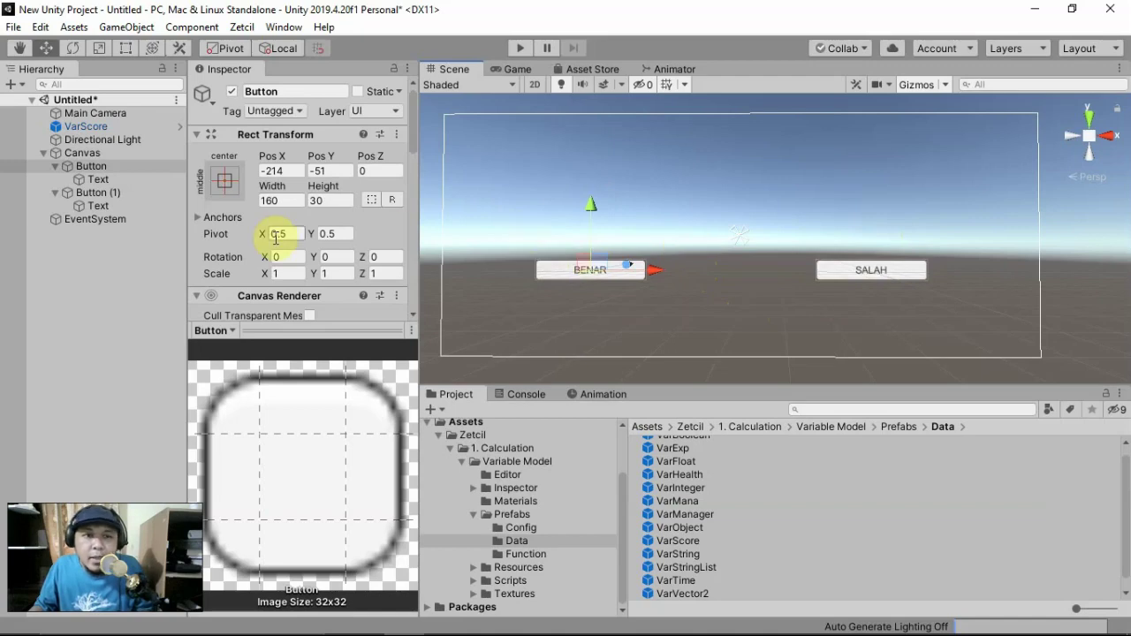
scroll(288, 228, down, 10)
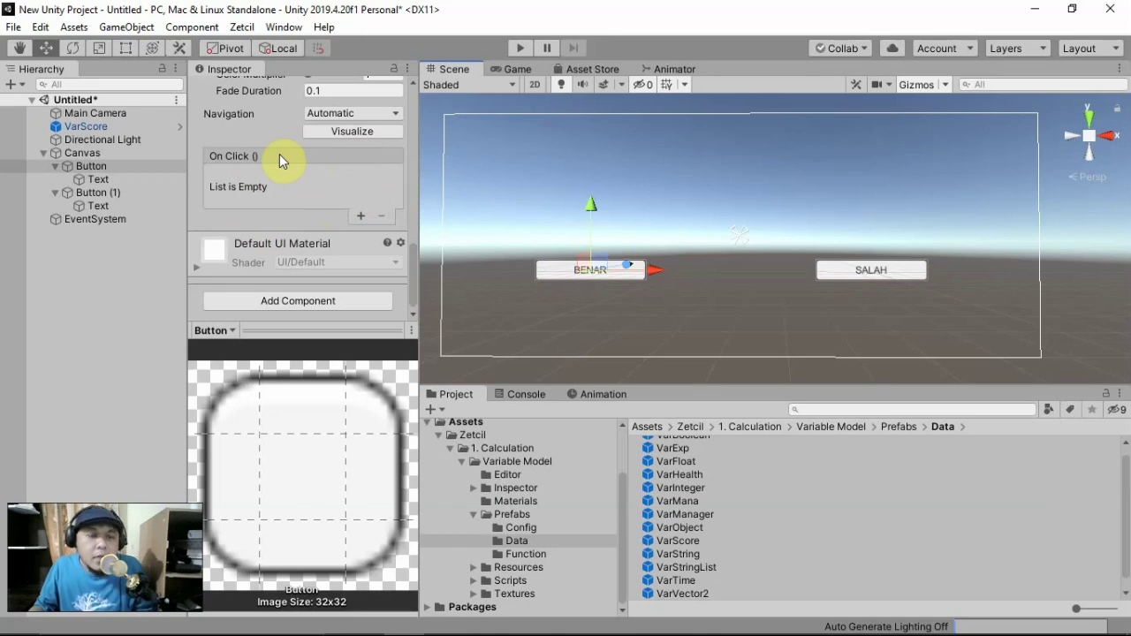
drag(320, 334, 307, 488)
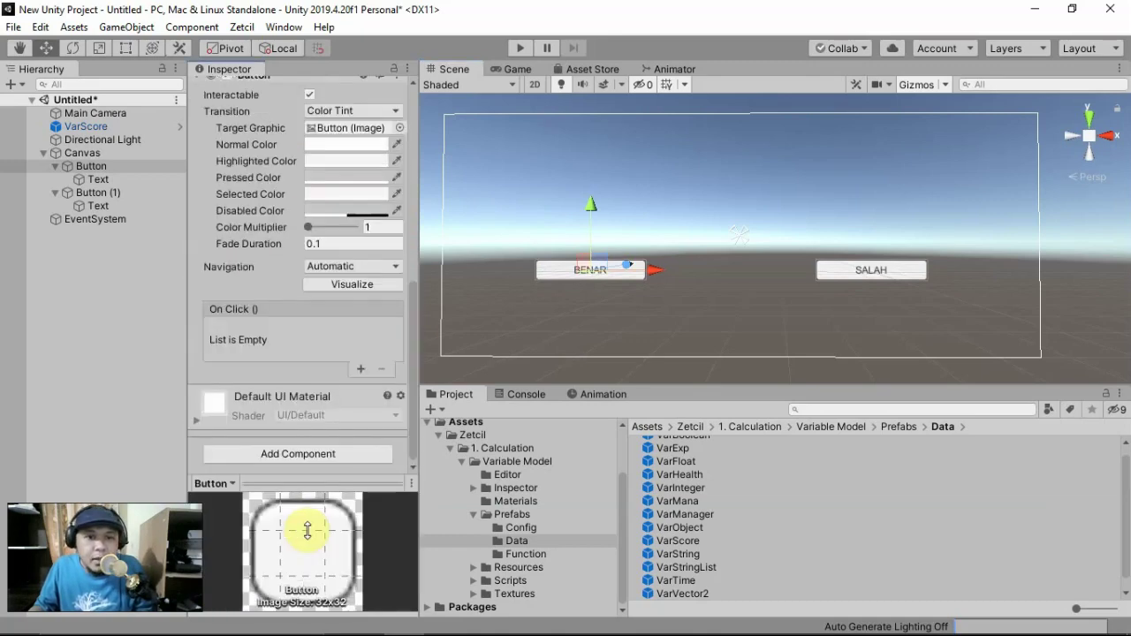
click(359, 369)
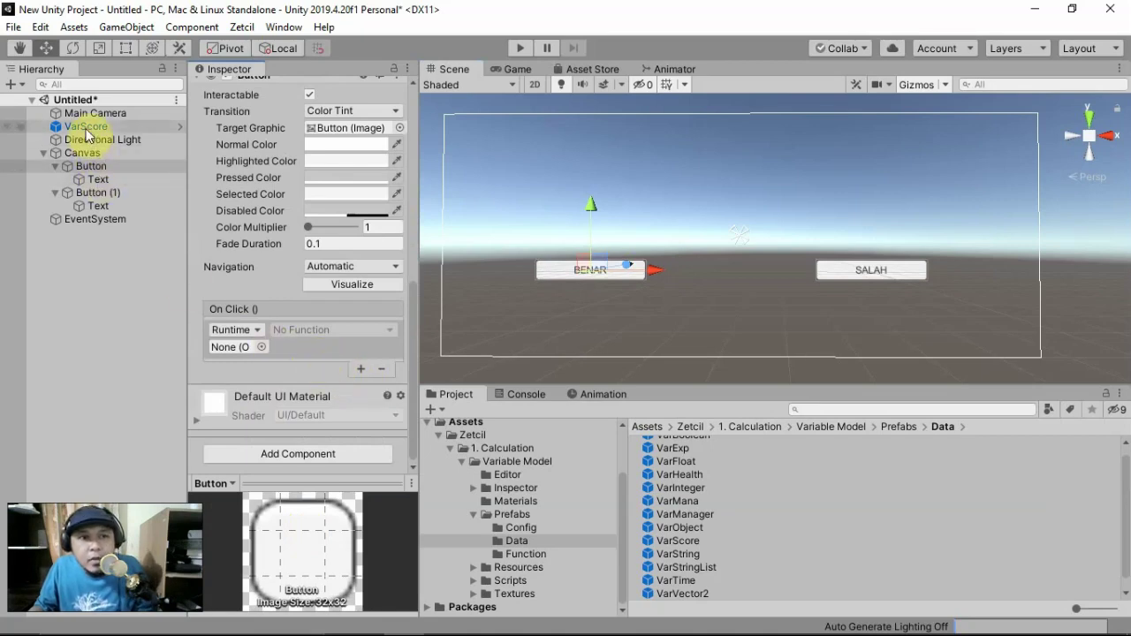
drag(86, 126, 231, 346)
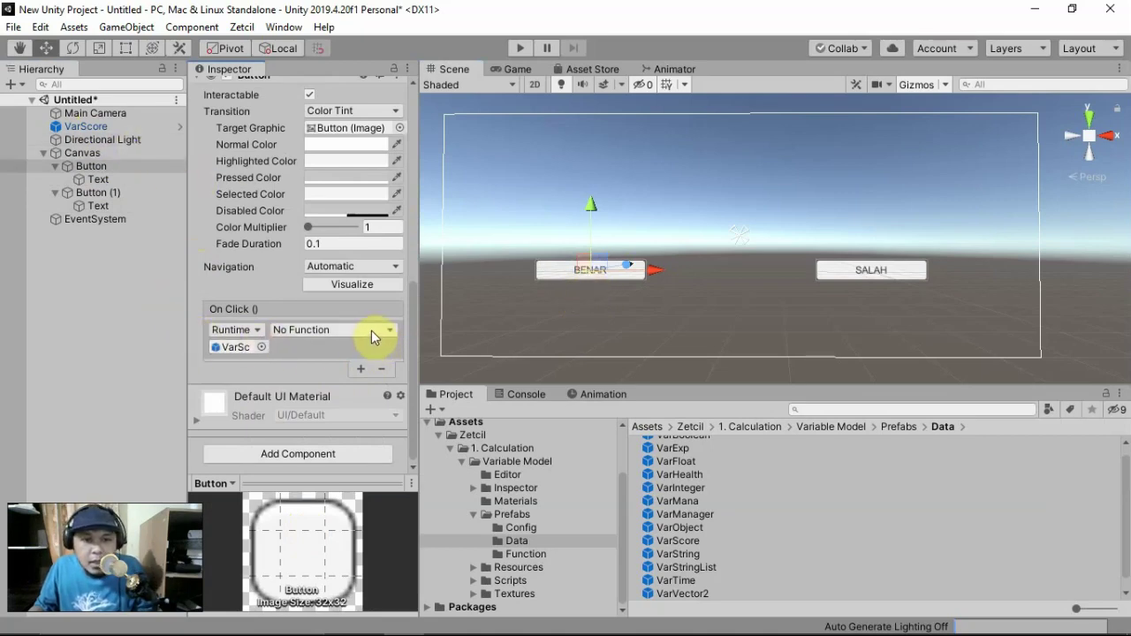
Set the BENAR button's On Click function to VarScore's AddToCurrentValue (float) with the value 100.
click(323, 331)
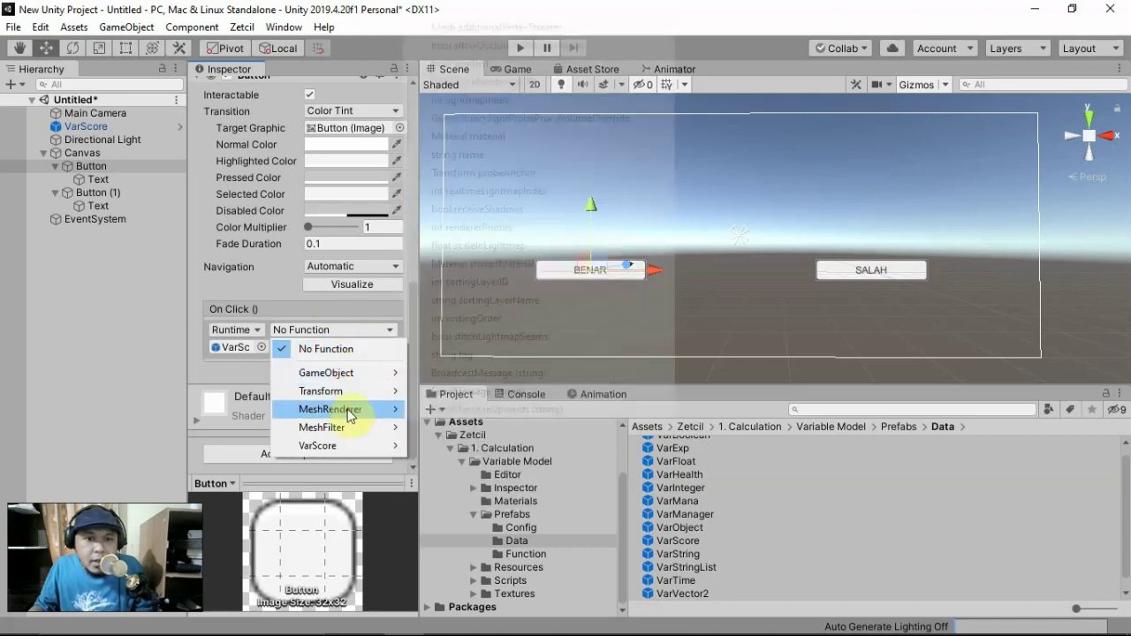
mouse_move(350, 402)
mouse_move(349, 380)
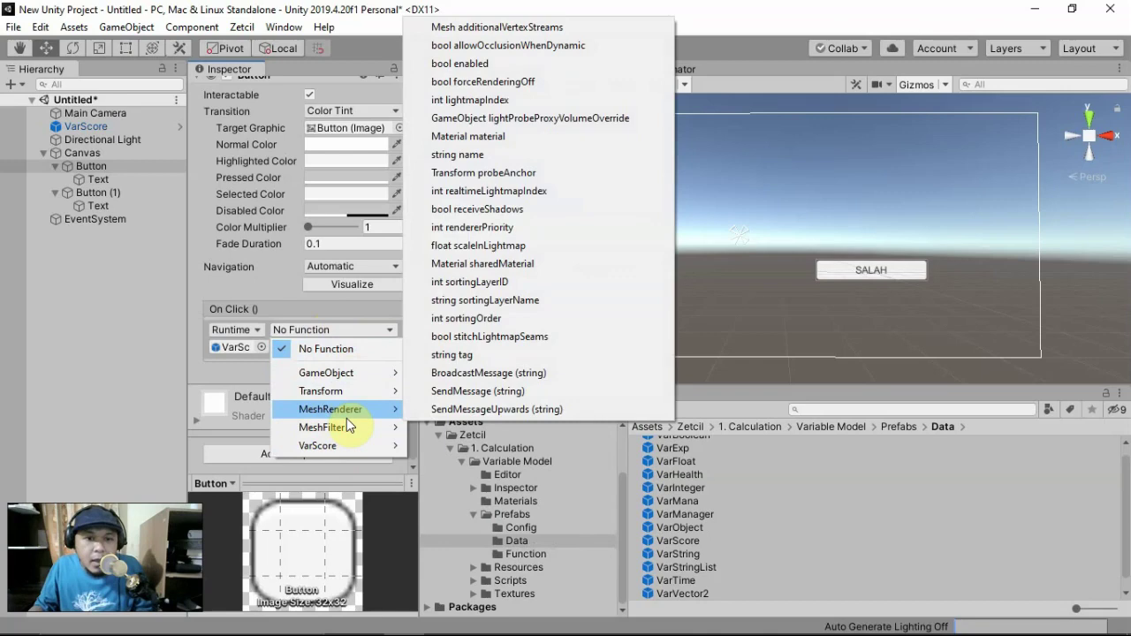
mouse_move(347, 444)
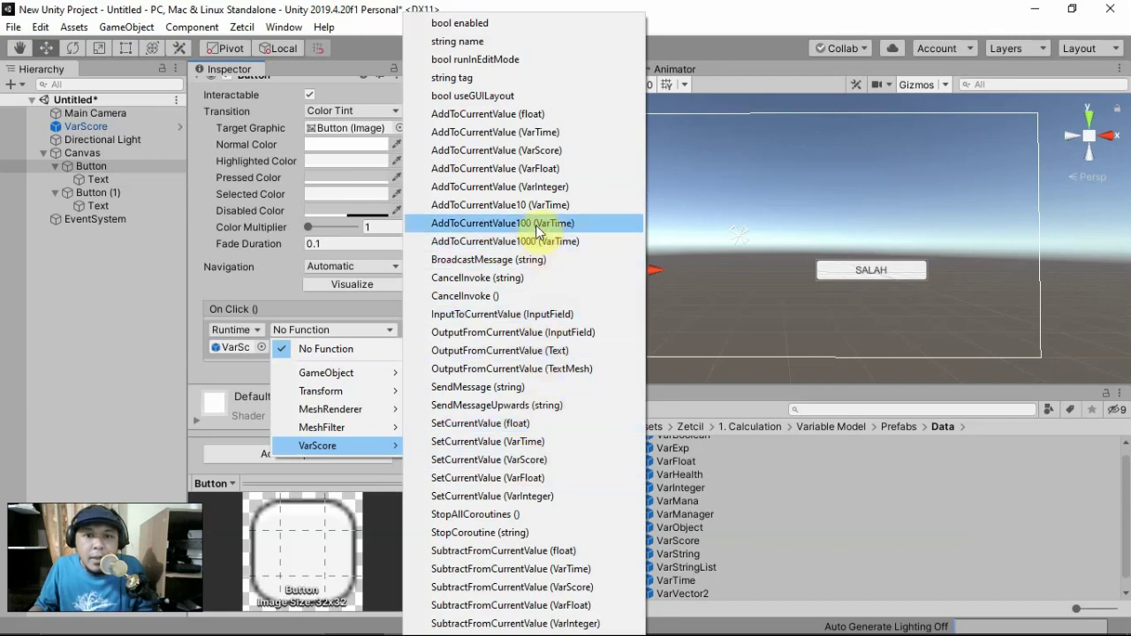
click(518, 115)
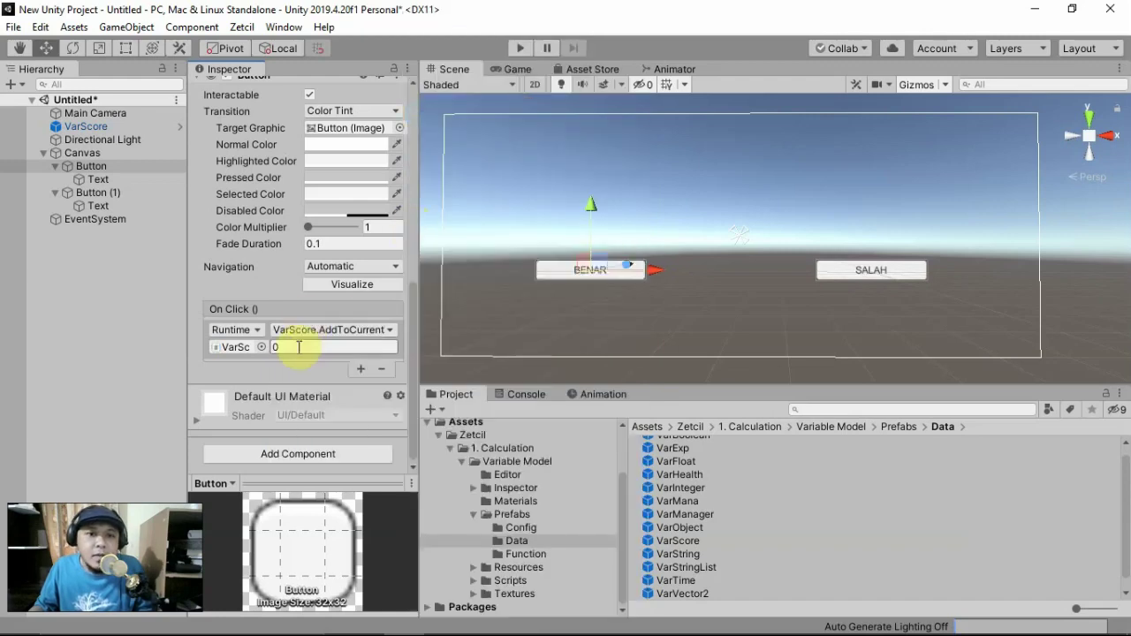
click(304, 350)
text(100)
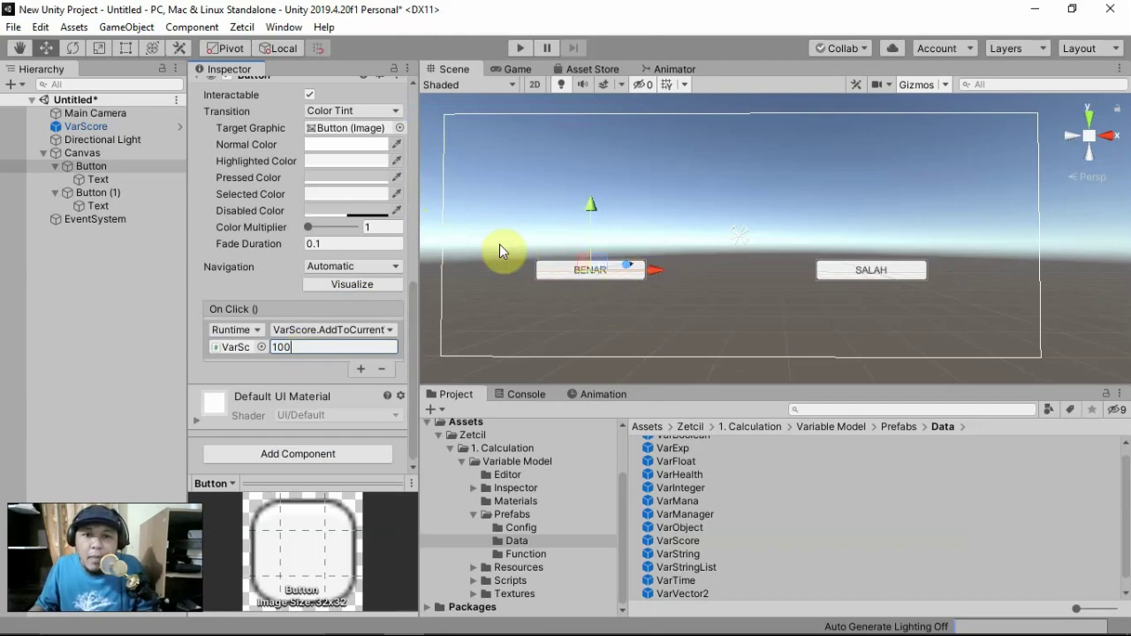
Run the scene with VarScore selected, trigger the BENAR button repeatedly to check VarScore's Current Value, and stop Play mode.
drag(124, 126, 243, 133)
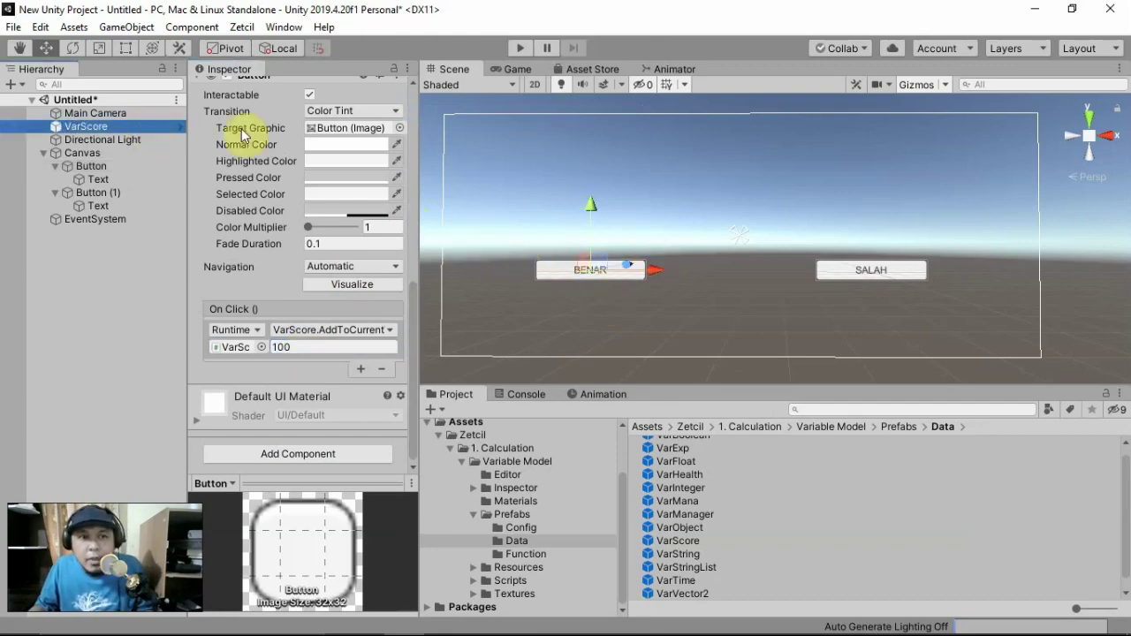
click(520, 48)
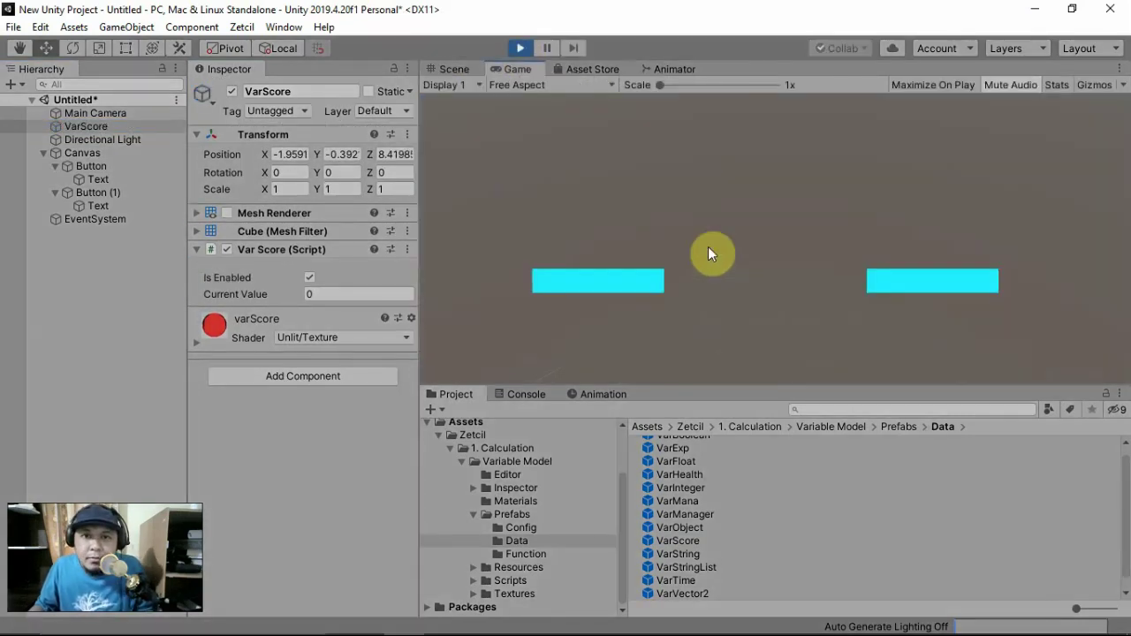
click(623, 284)
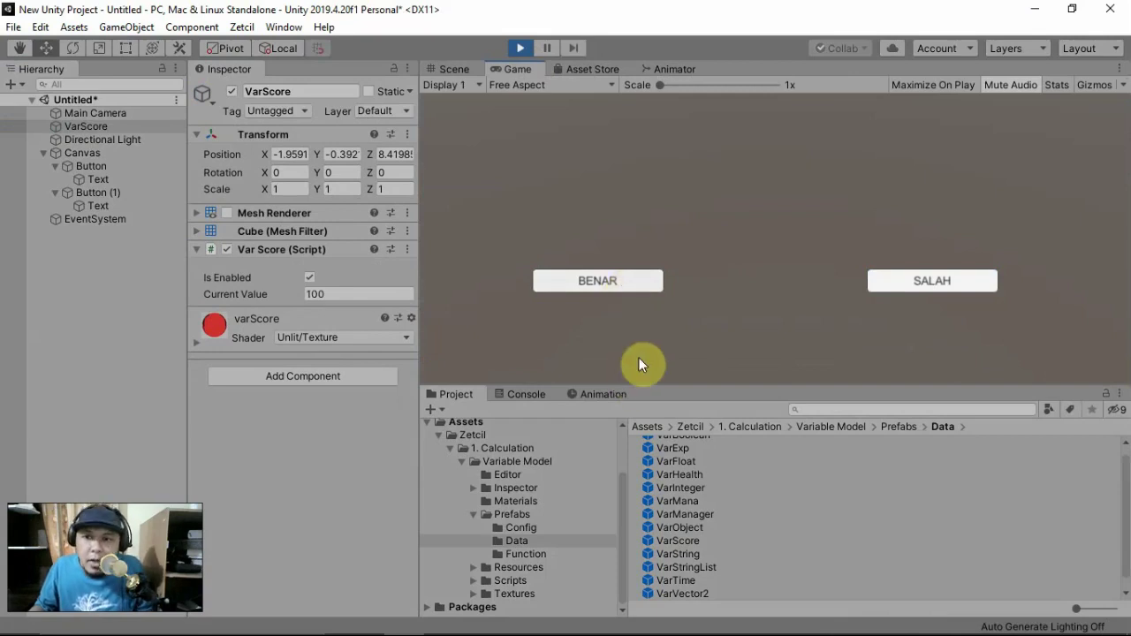
click(648, 283)
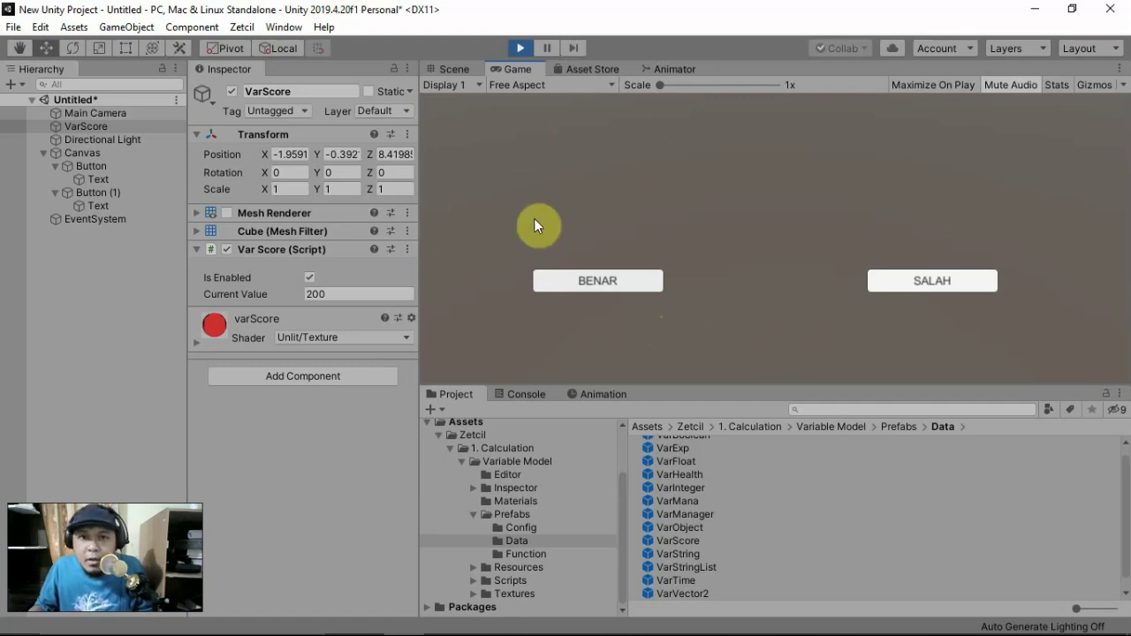
click(320, 294)
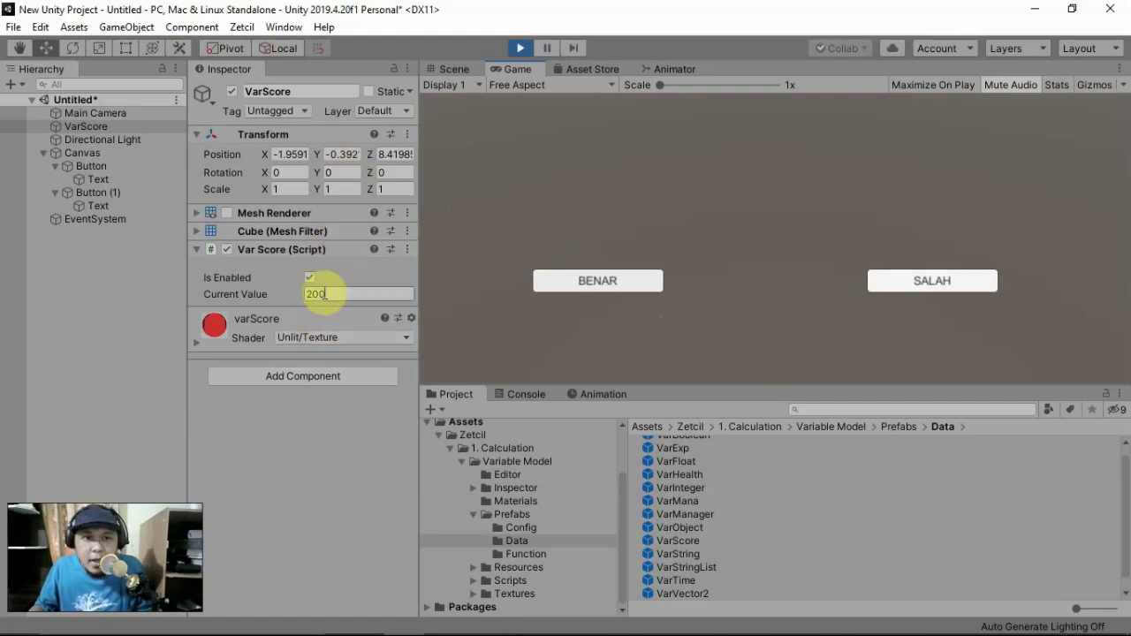
click(574, 284)
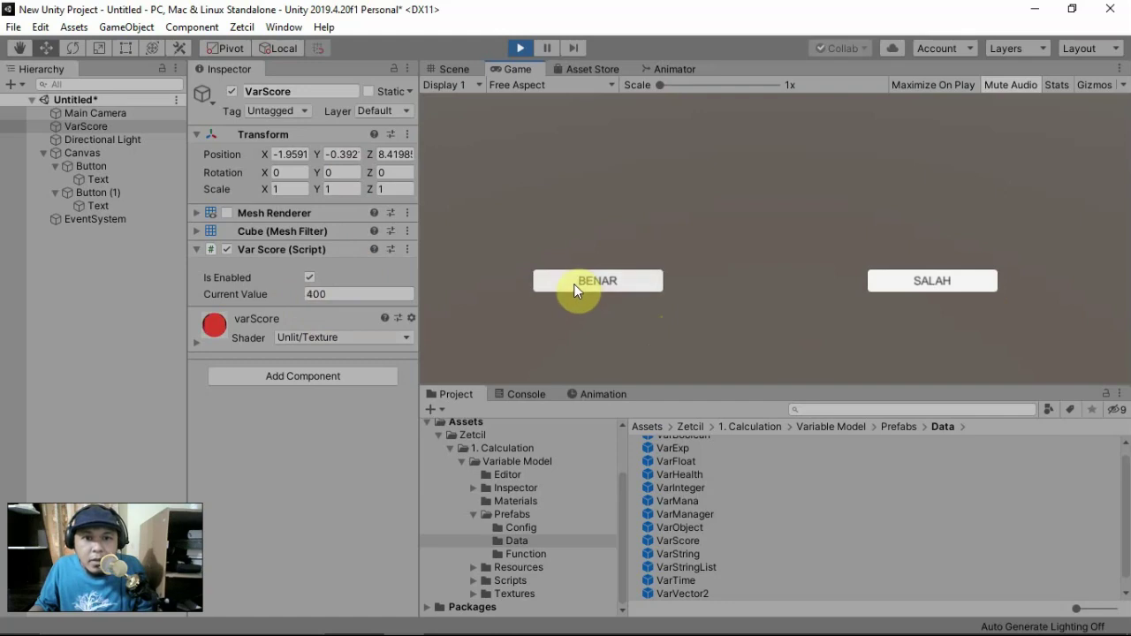
click(574, 284)
click(574, 284)
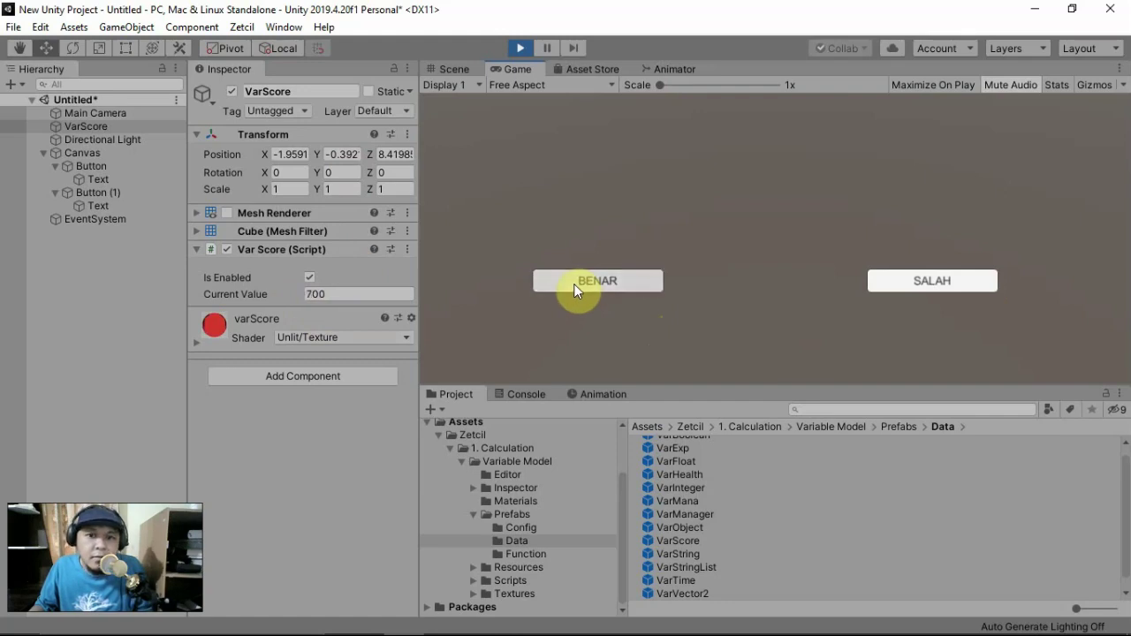
click(574, 284)
click(574, 284)
click(574, 286)
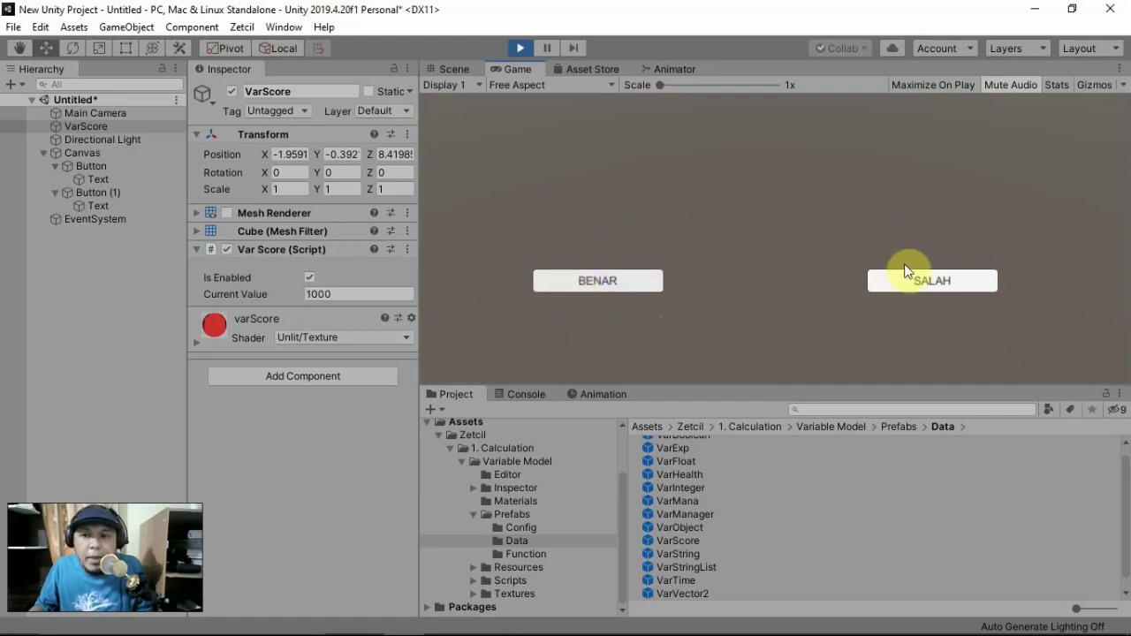
click(519, 48)
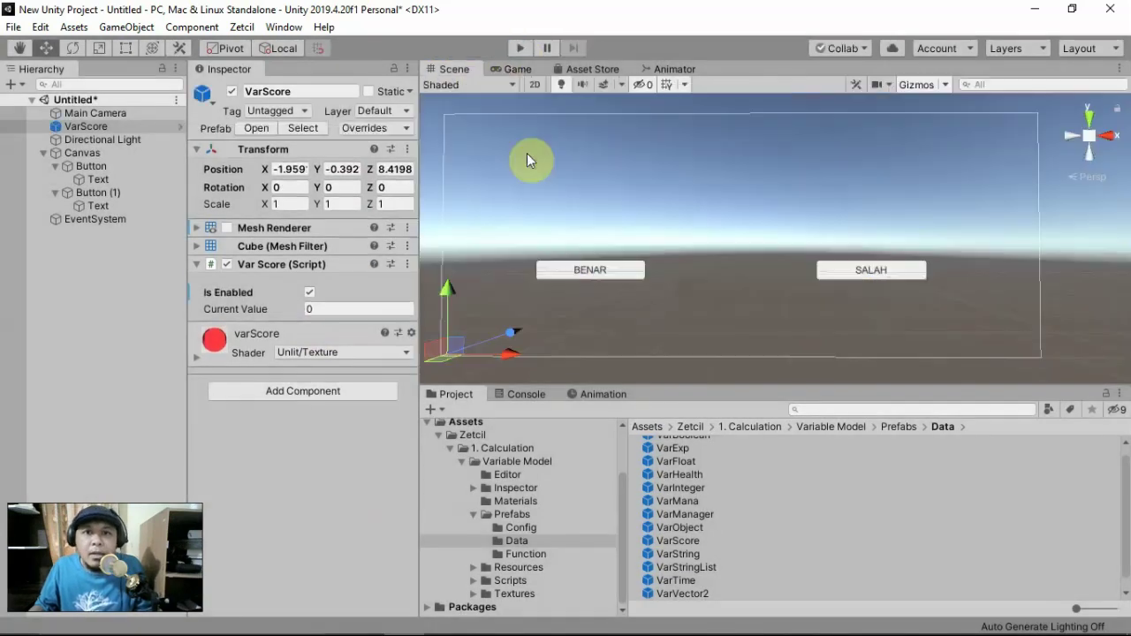
Add an On Click event entry to the SALAH button and assign the VarScore object as its target.
click(853, 276)
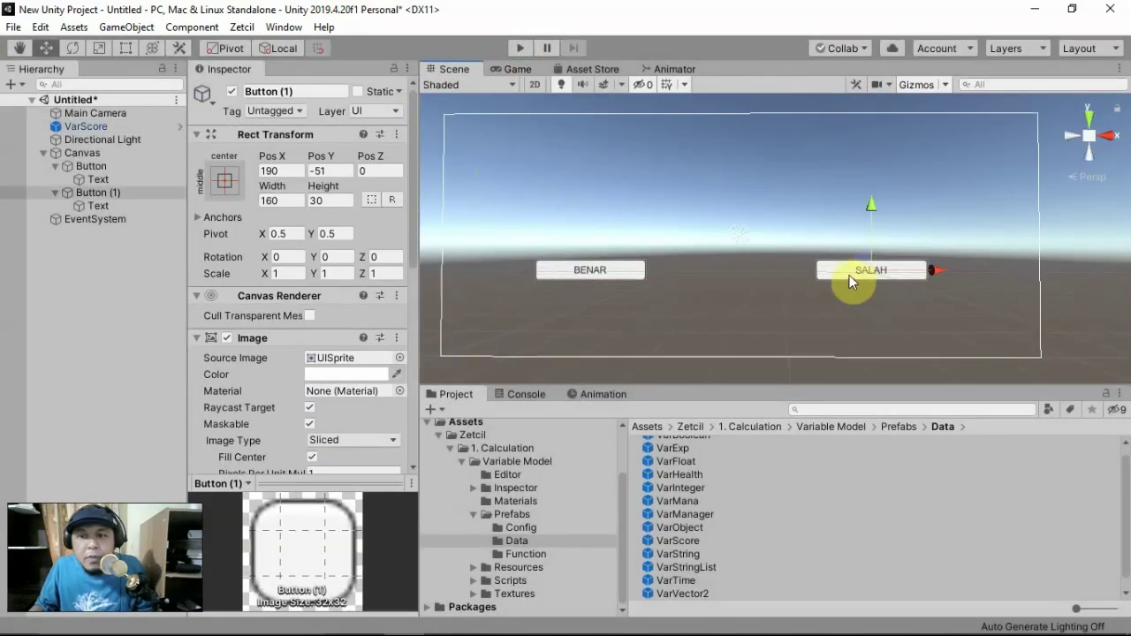
scroll(289, 309, down, 5)
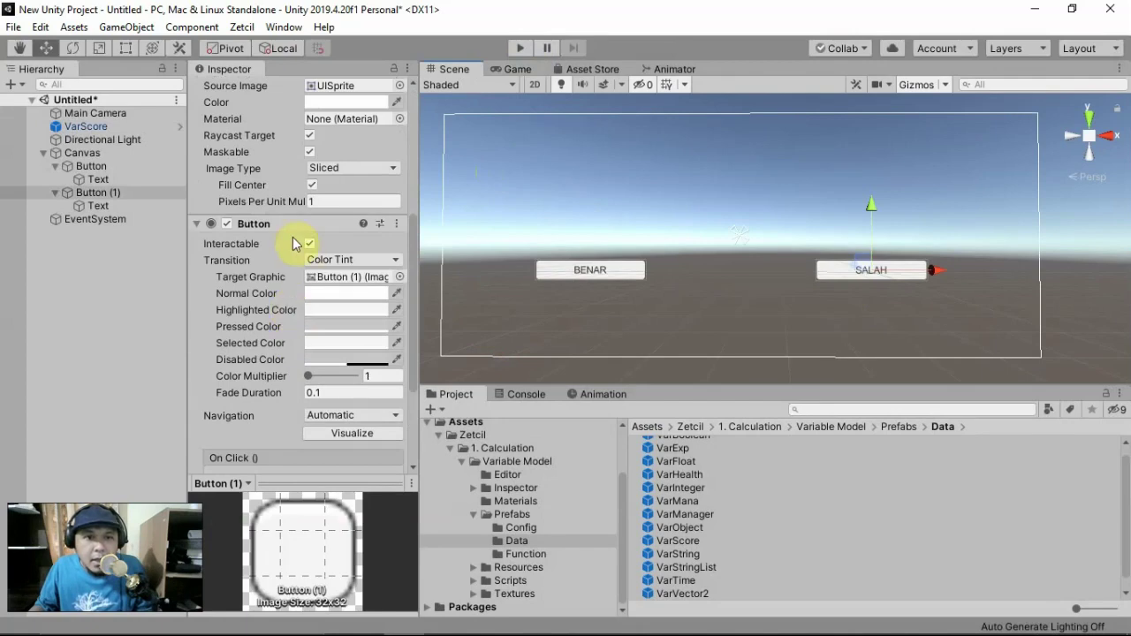
scroll(294, 266, down, 3)
click(359, 368)
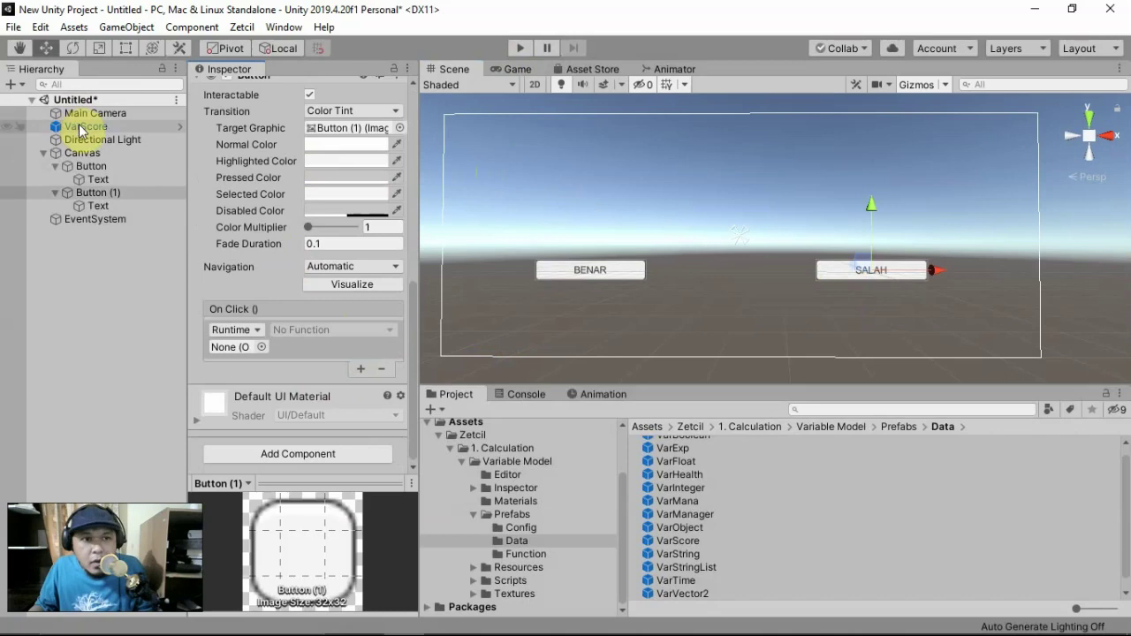
drag(79, 130, 235, 348)
Set the SALAH button's On Click function to VarScore's SubtractFromCurrentValue (float) with the value 50.
click(332, 330)
mouse_move(350, 448)
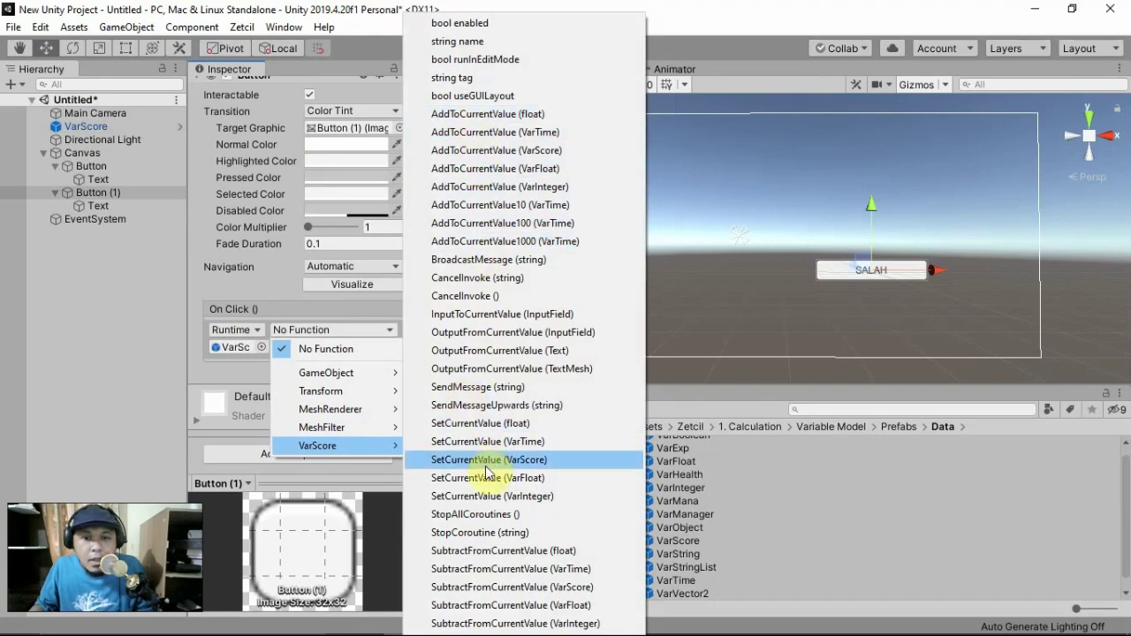
click(501, 551)
click(328, 347)
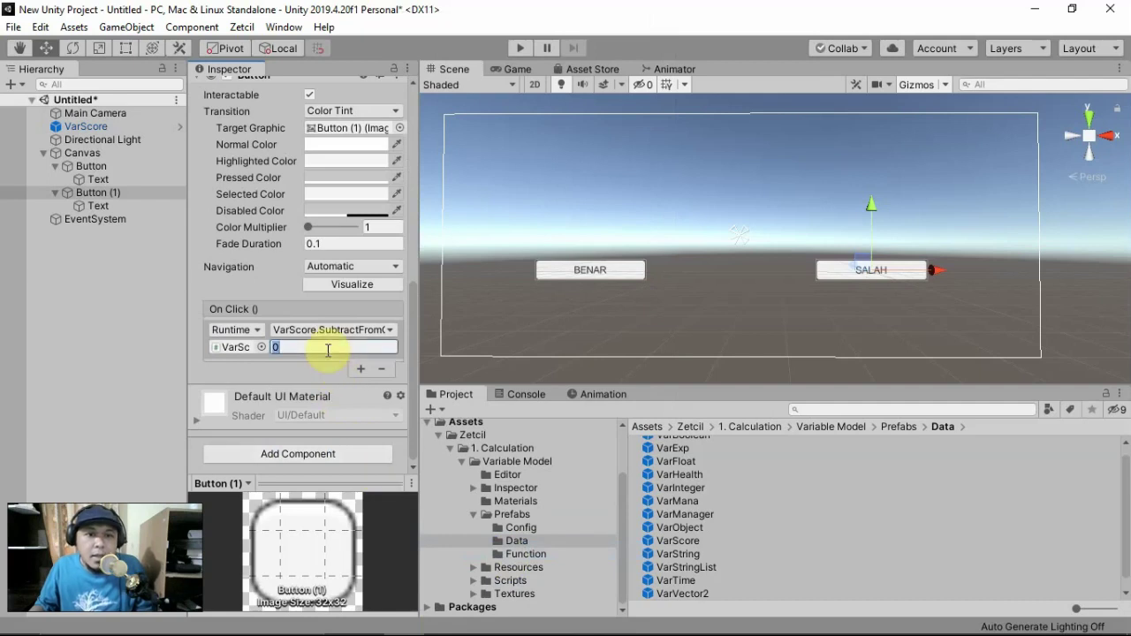
text(50)
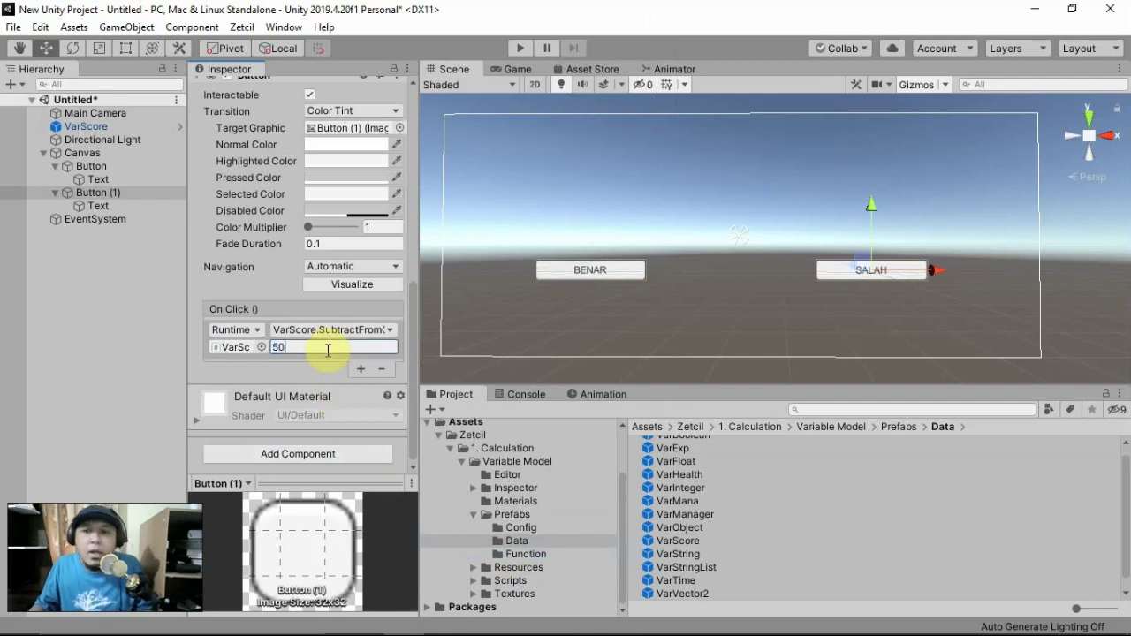
Run the scene with VarScore selected, trigger the BENAR and SALAH buttons to check VarScore's Current Value, and stop Play mode.
click(520, 48)
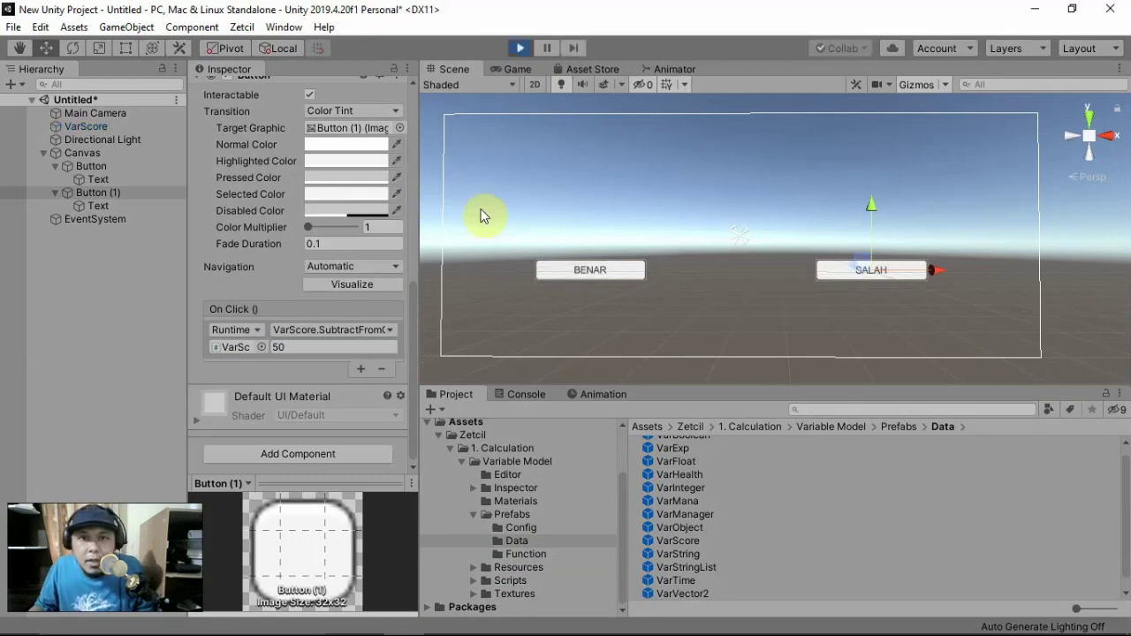
click(84, 129)
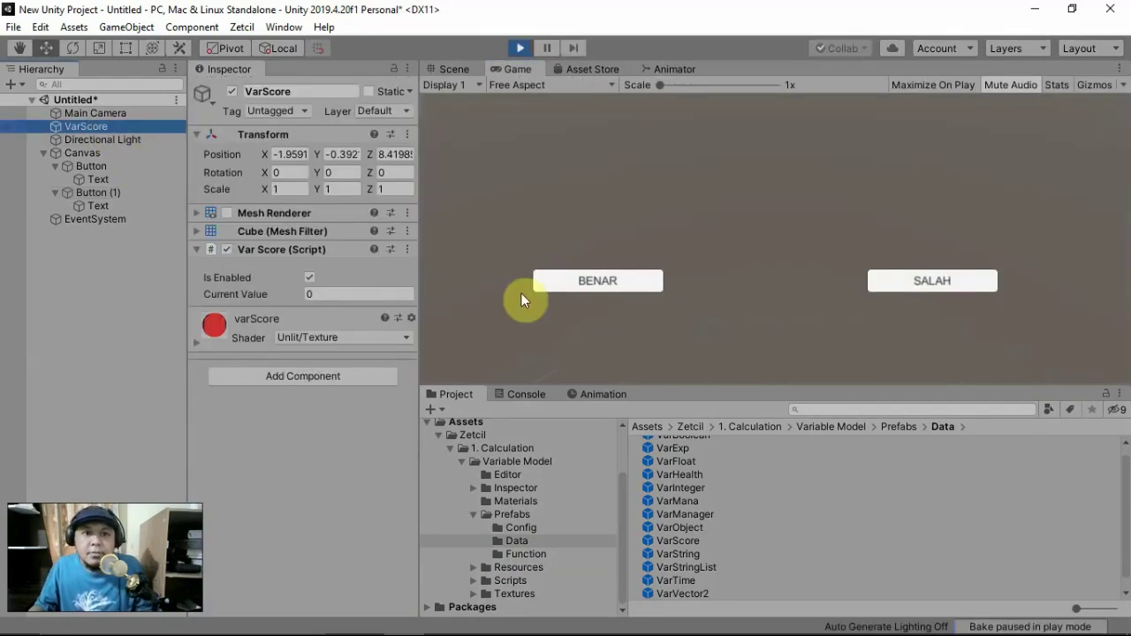
click(574, 283)
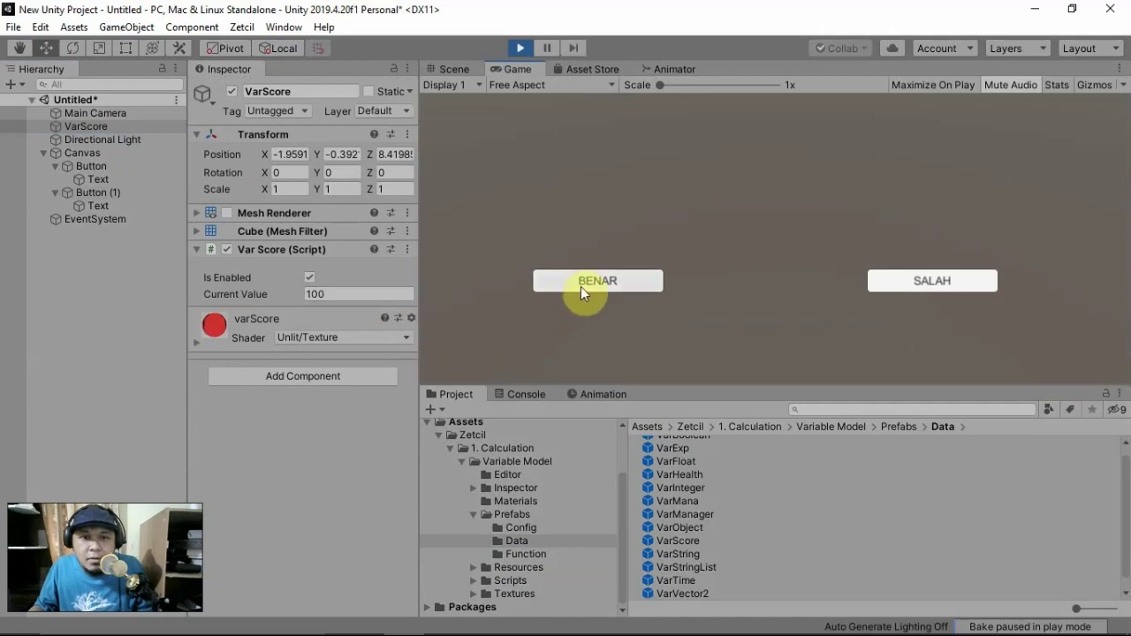
click(581, 287)
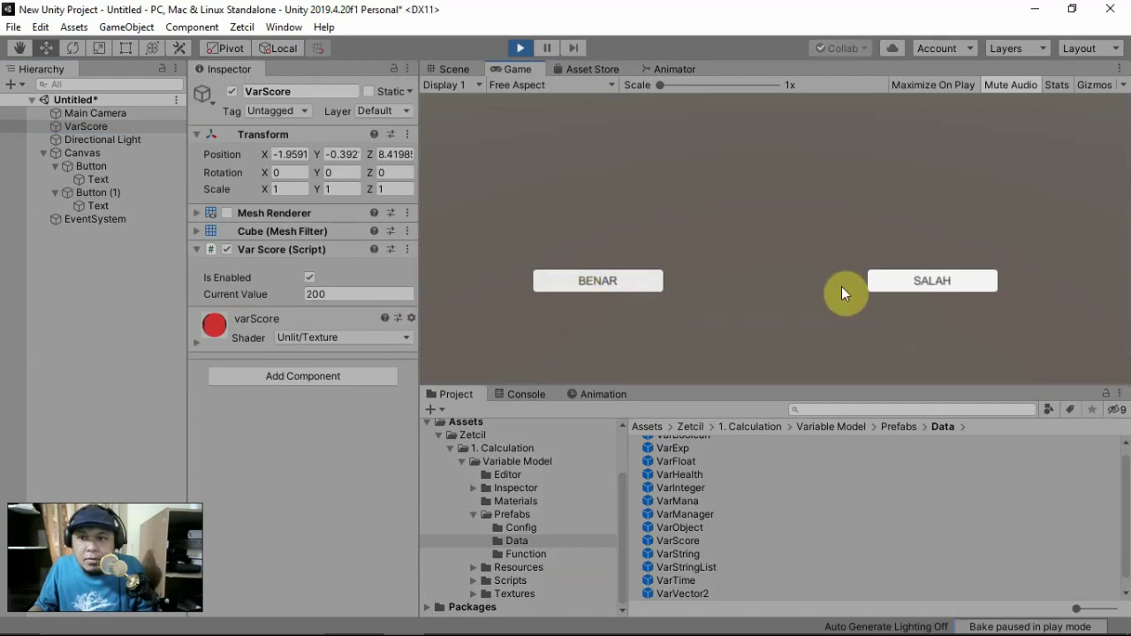
click(959, 286)
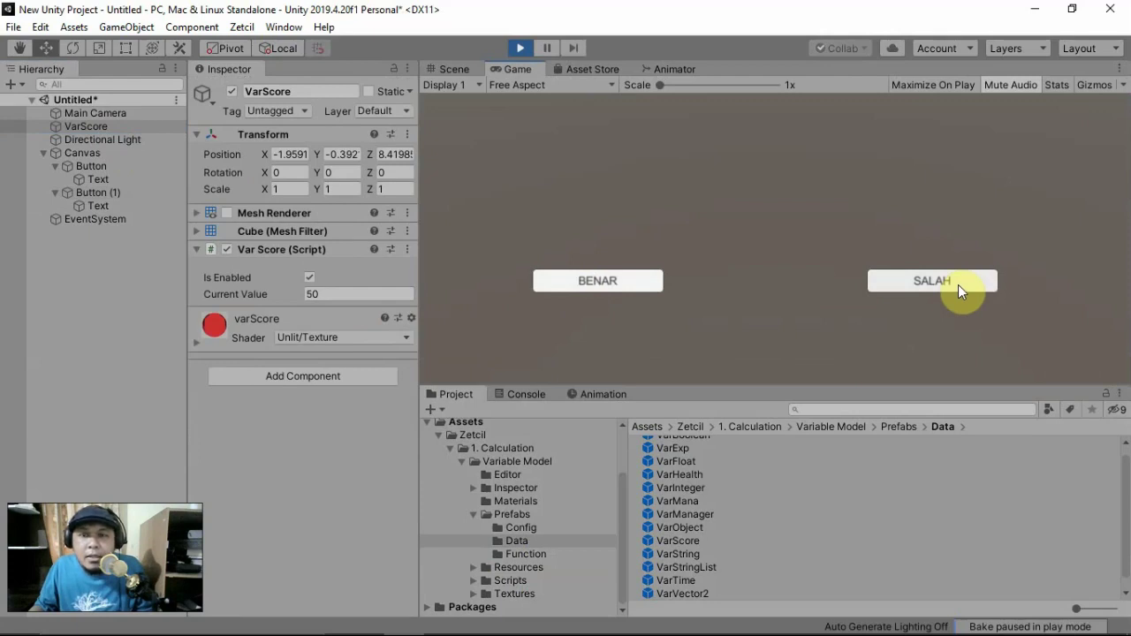
click(639, 279)
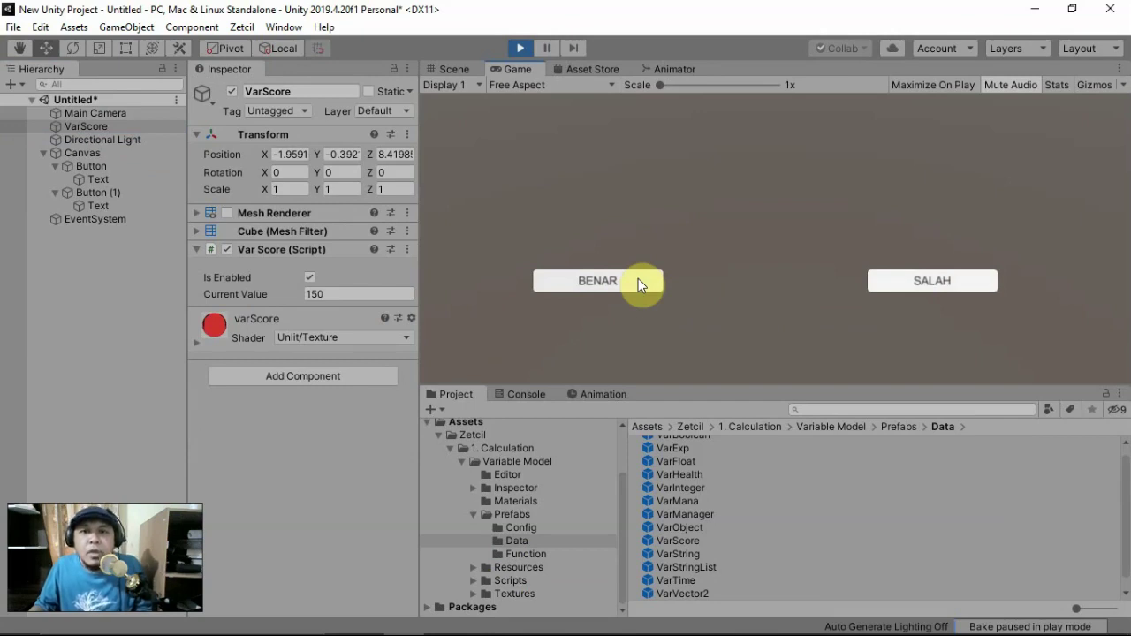
click(948, 284)
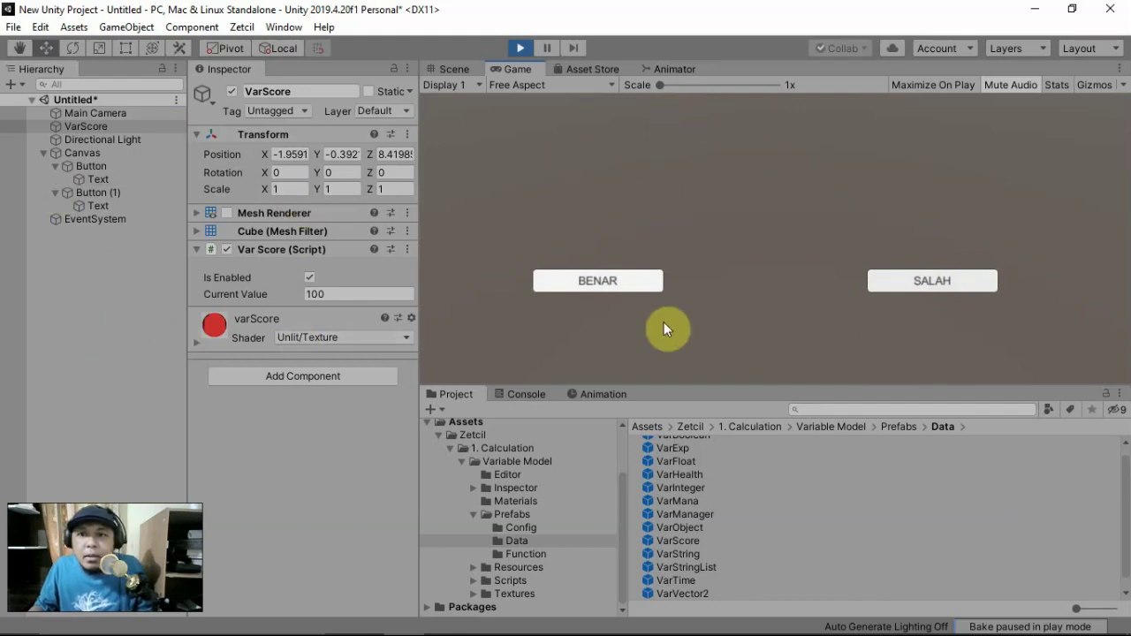
click(518, 51)
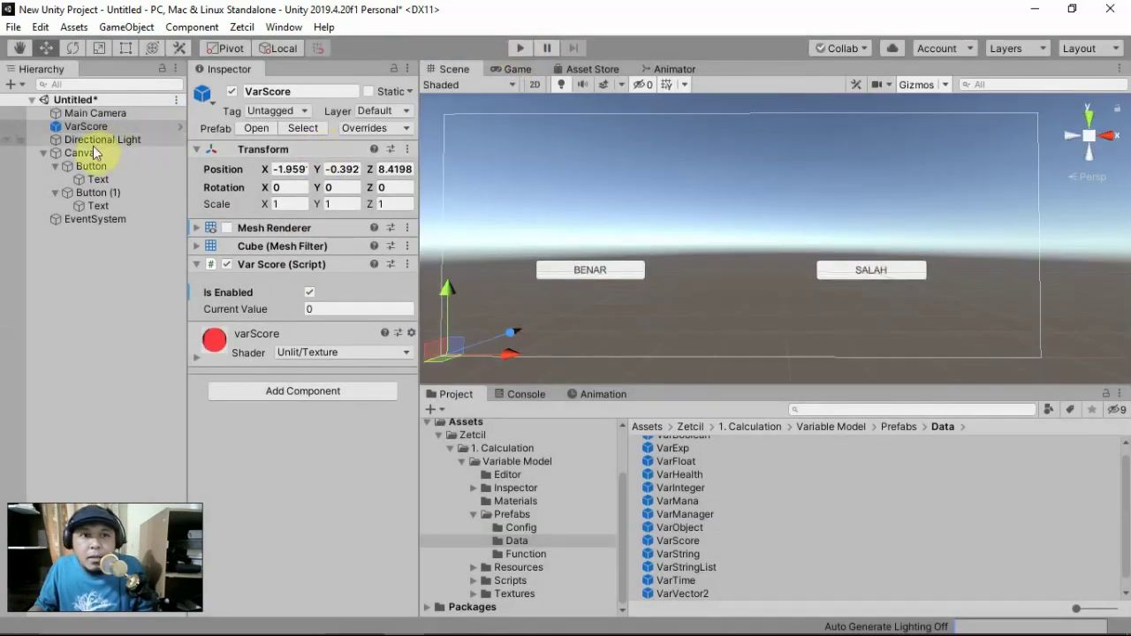
Add a UI Text element under the Canvas and set its font size to 32.
click(95, 152)
right_click(95, 153)
mouse_move(139, 432)
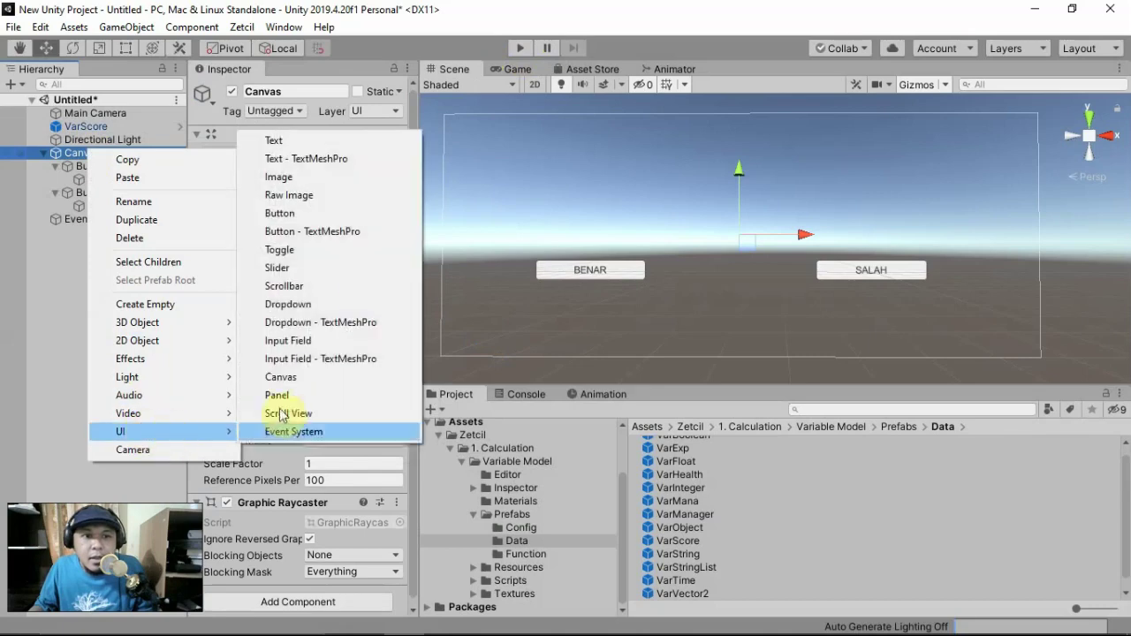
click(292, 141)
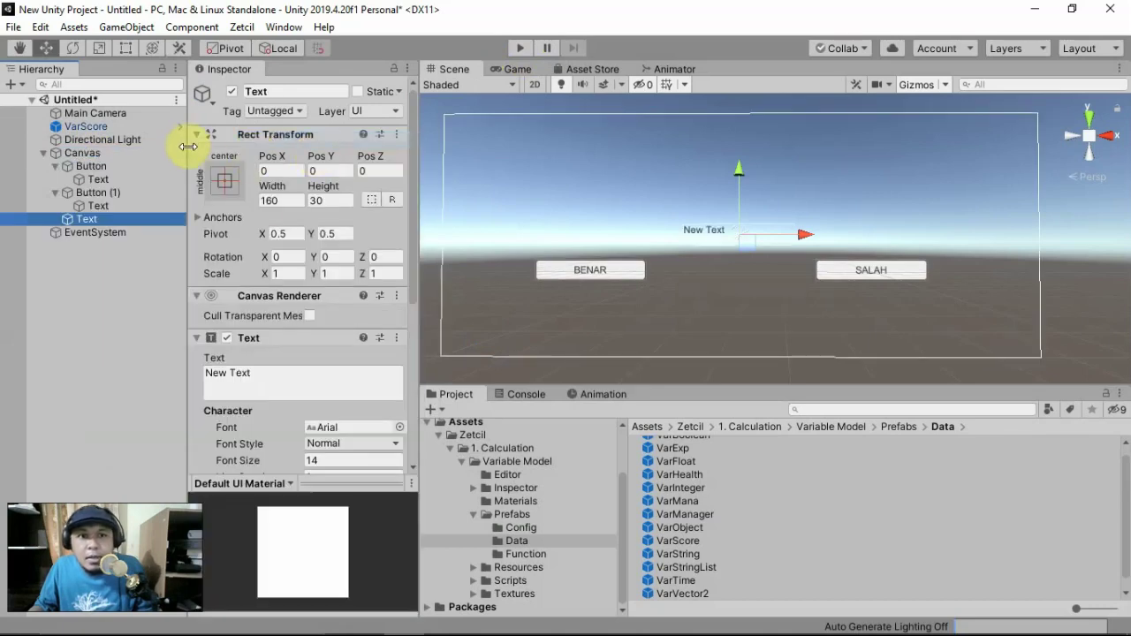
click(353, 459)
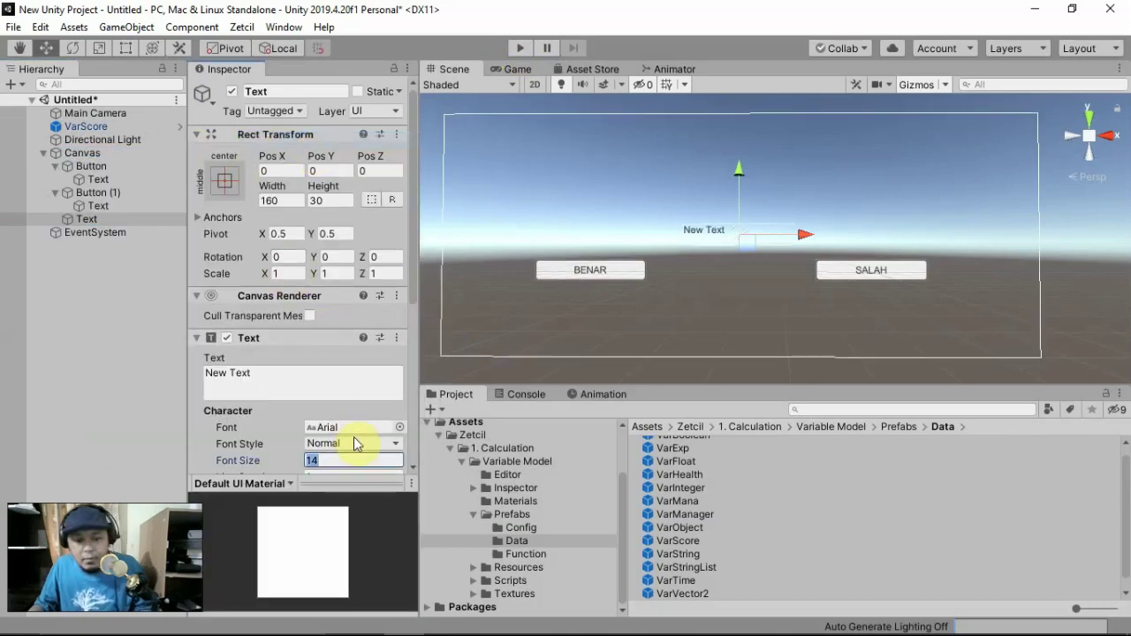
text(32)
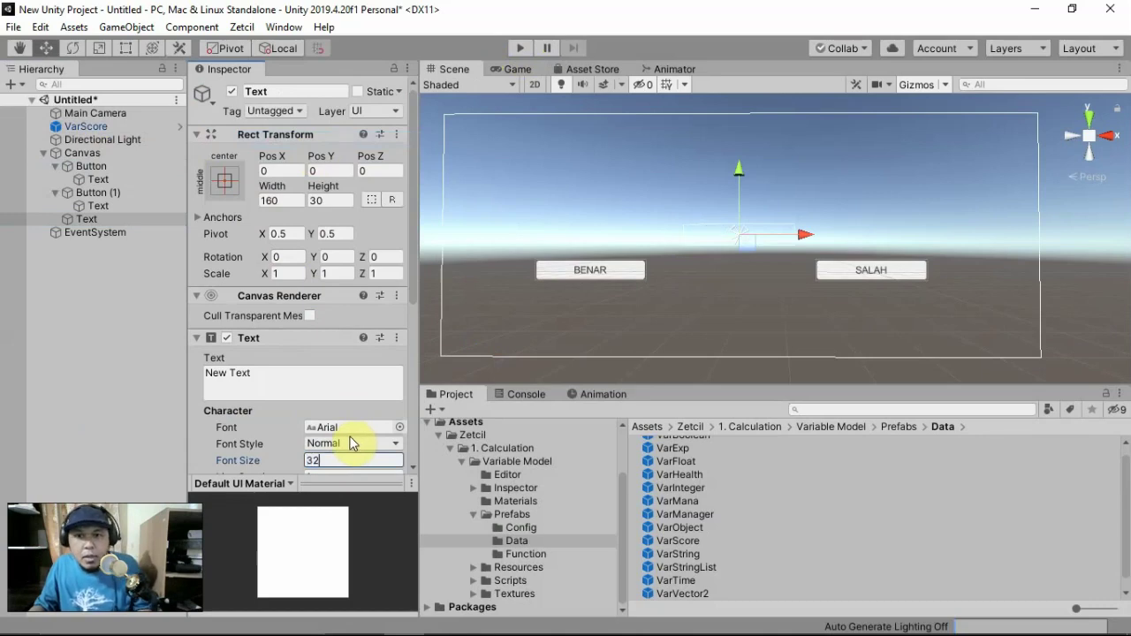
Move the new Text element up to Pos Y 54 and set its font size to 50.
drag(743, 181, 751, 144)
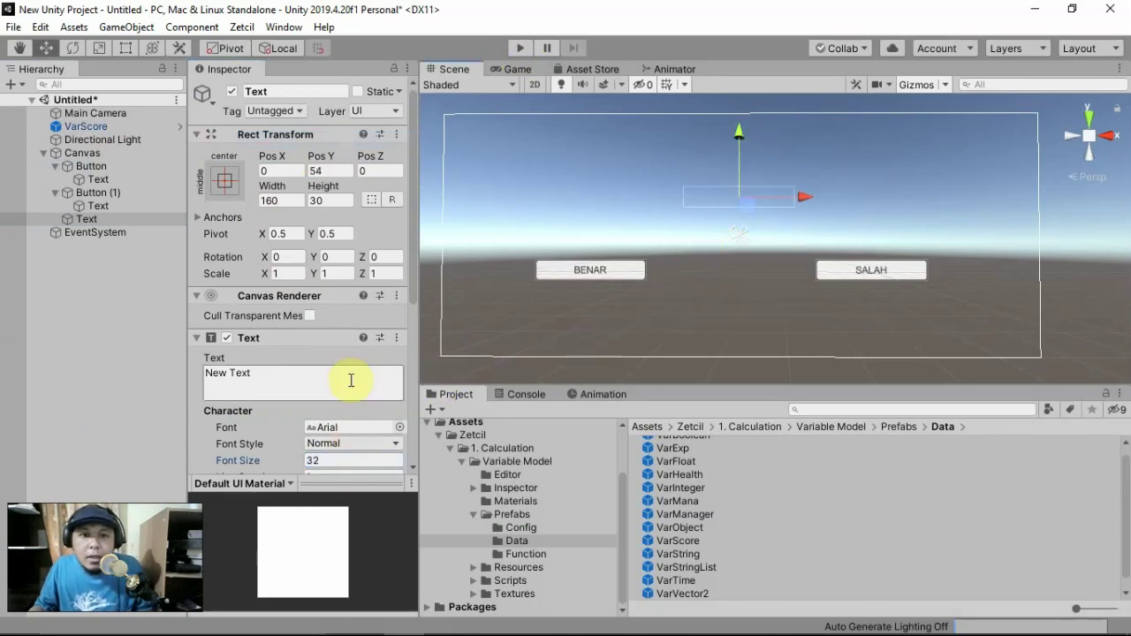
click(281, 462)
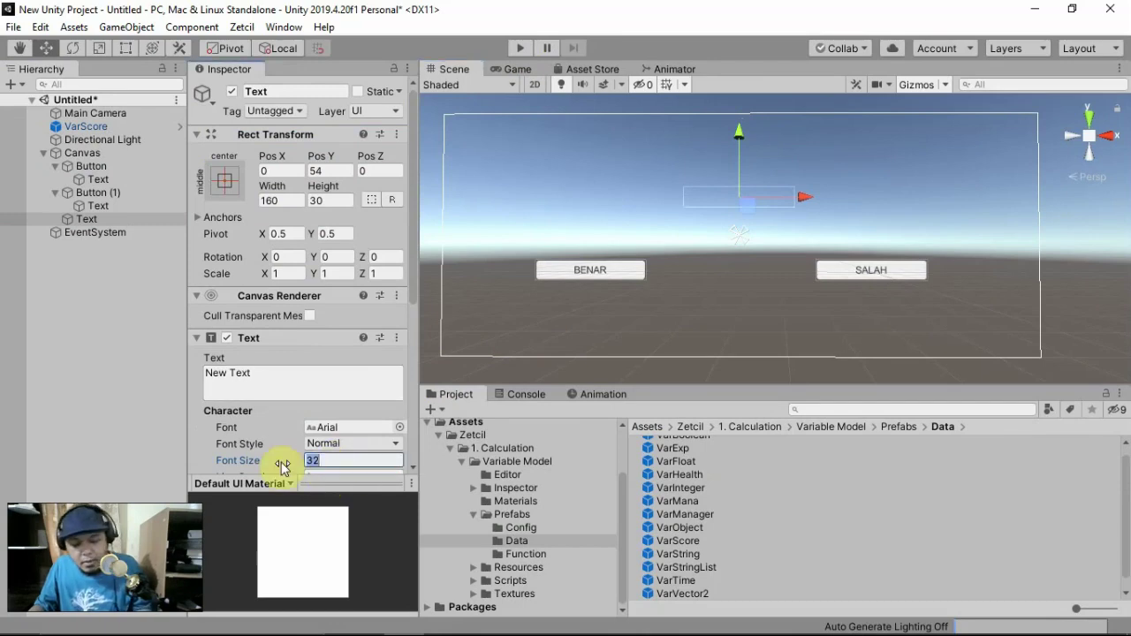
text(50)
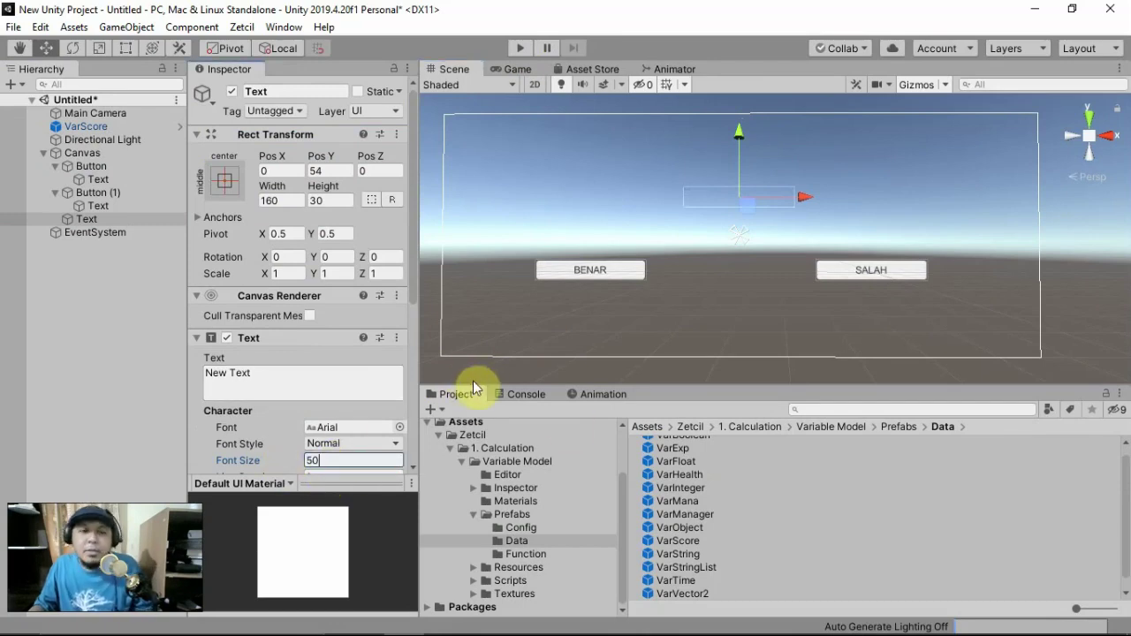
Enlarge and reposition the Text element's rectangle above the buttons, and centre its text horizontally and vertically.
click(127, 53)
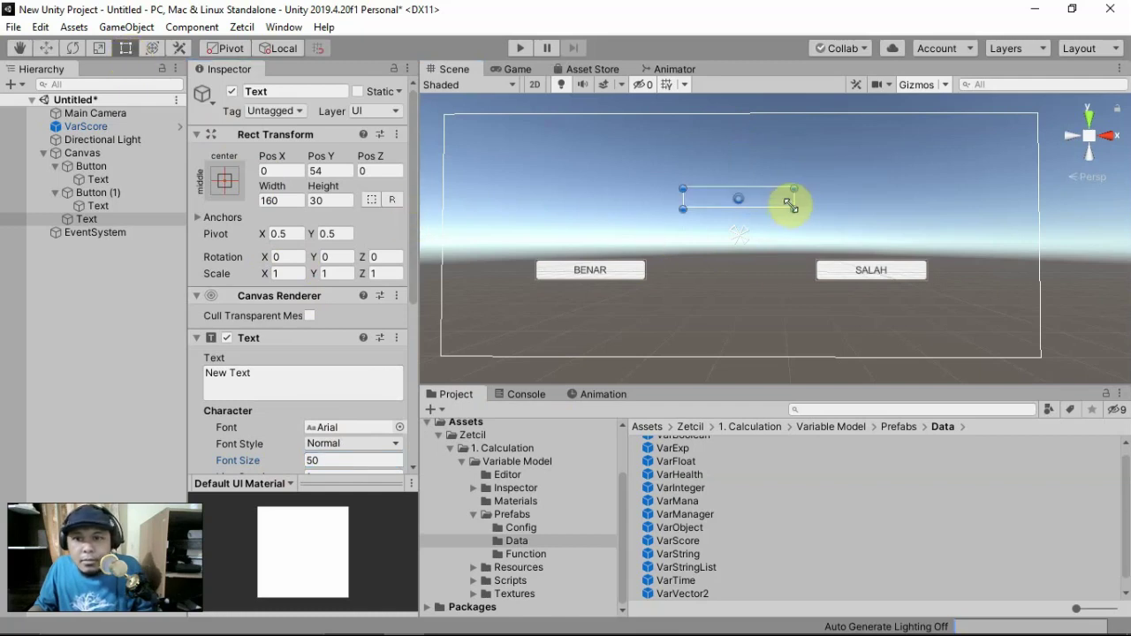
drag(790, 206, 814, 210)
scroll(319, 328, down, 4)
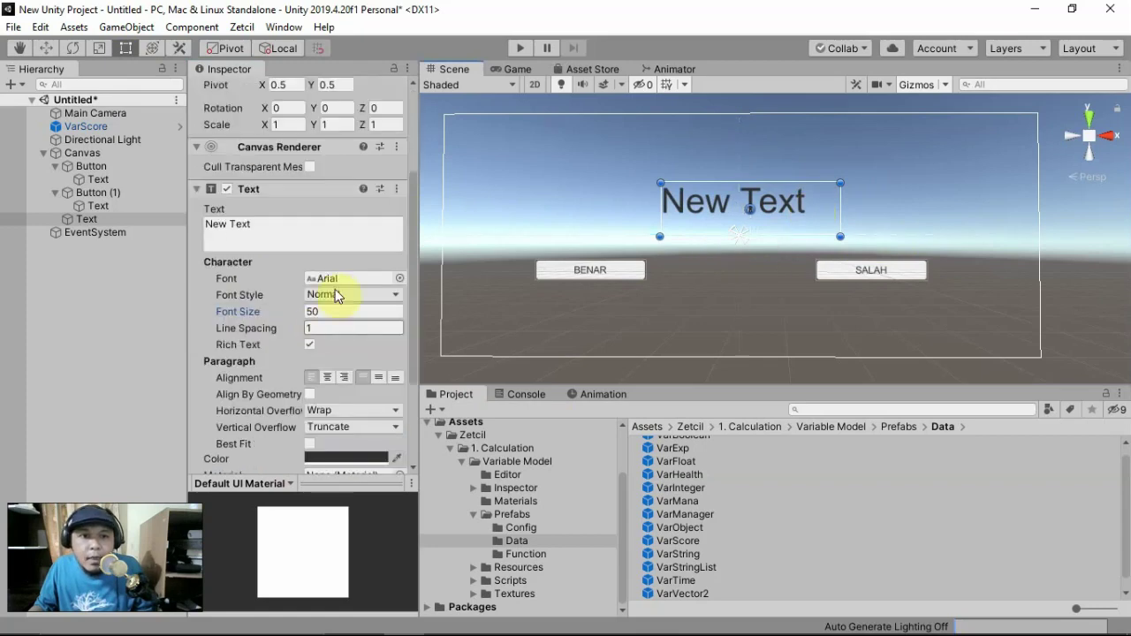
click(327, 378)
click(380, 377)
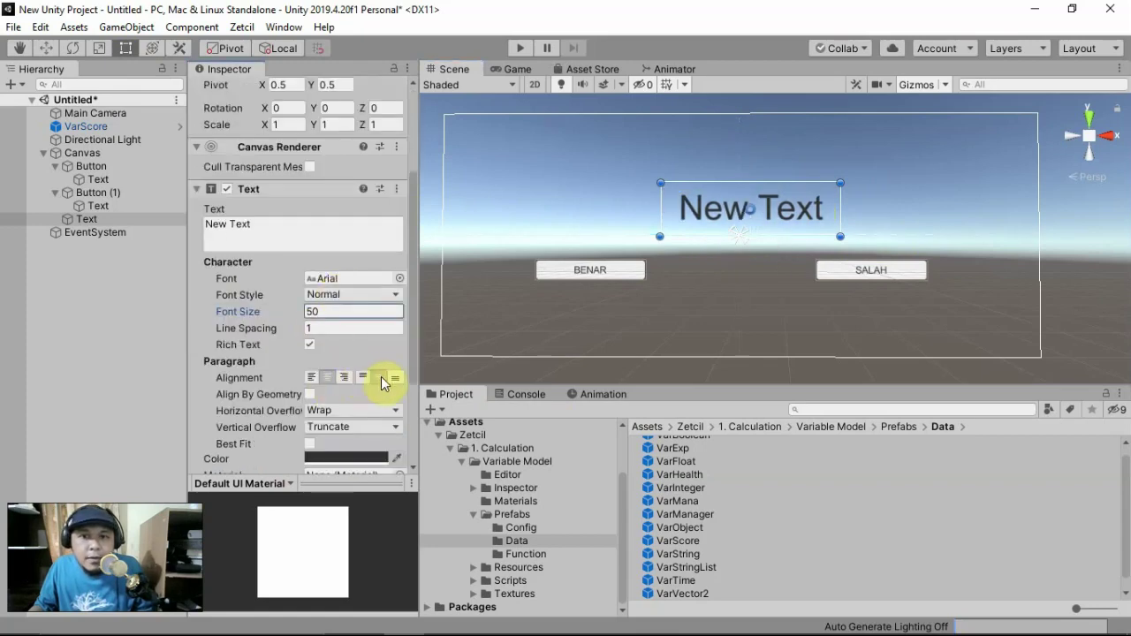
middle_drag(715, 285, 721, 299)
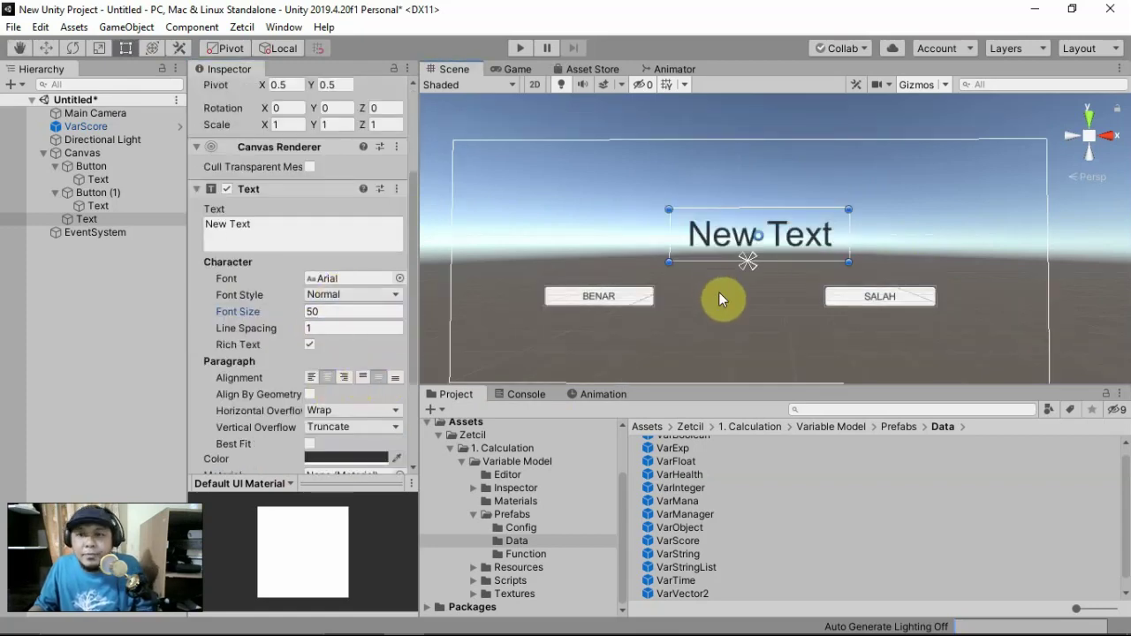
drag(706, 237, 697, 231)
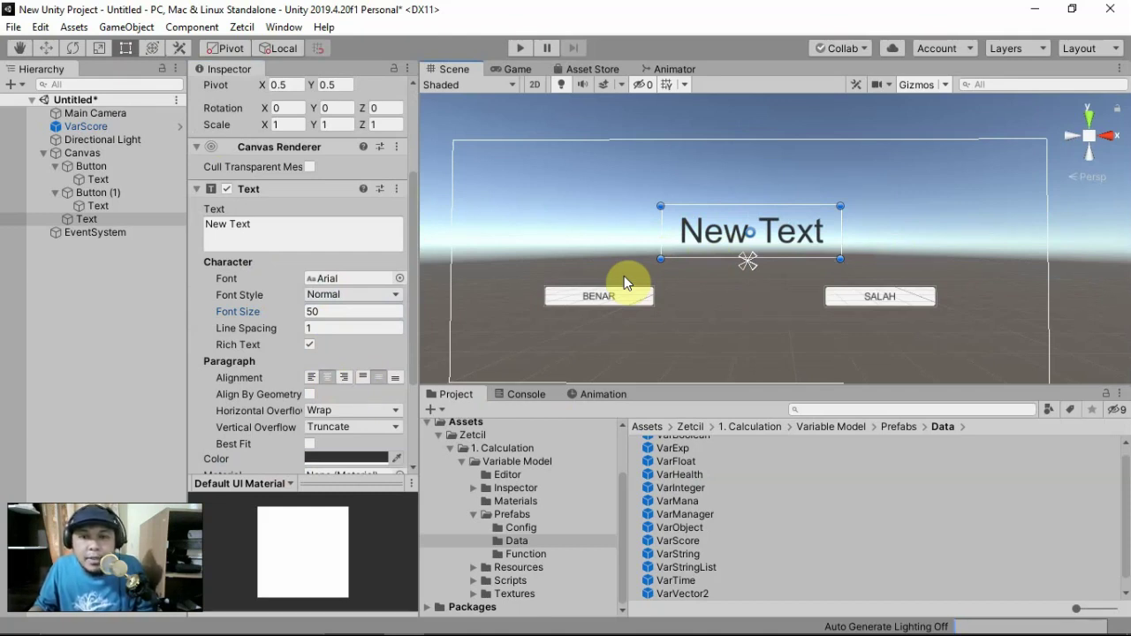
Replace the content of the large Text element above the buttons with 0.
click(562, 297)
scroll(380, 323, down, 5)
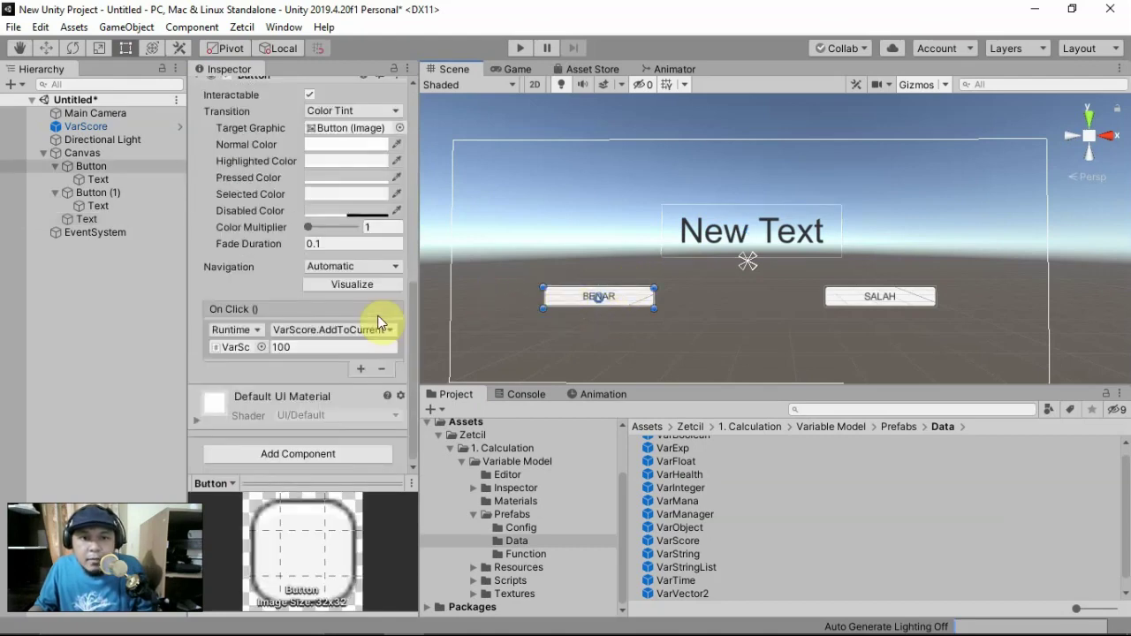
click(724, 233)
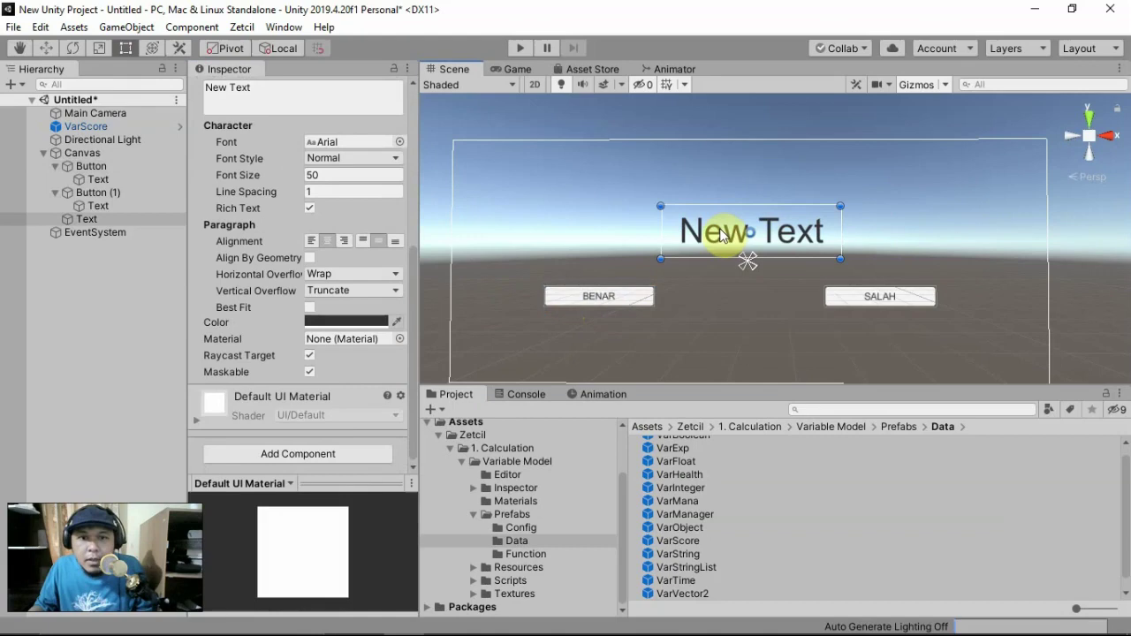
click(379, 95)
text(0)
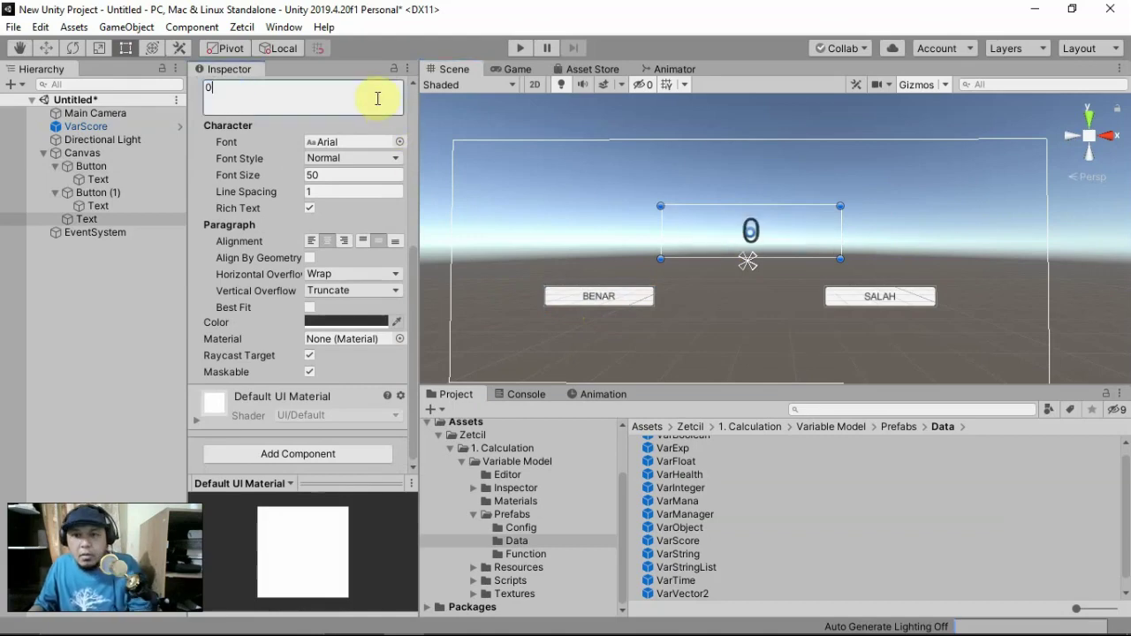
Add a second On Click event entry to the BENAR button and assign the VarScore object as its target.
click(585, 294)
scroll(358, 298, up, 1)
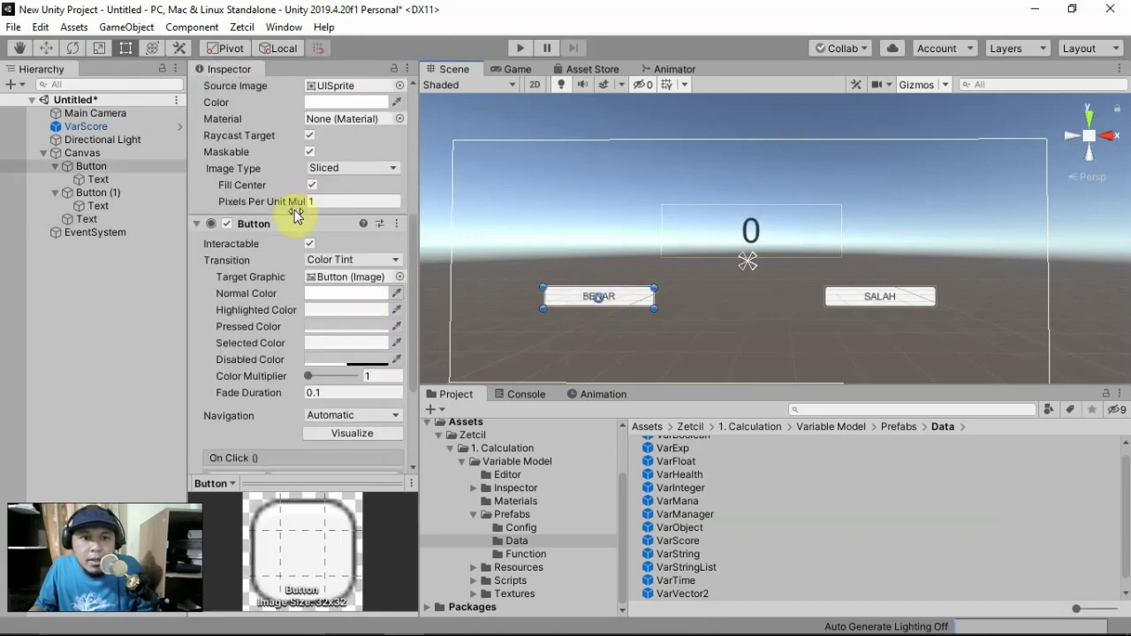
scroll(299, 279, down, 5)
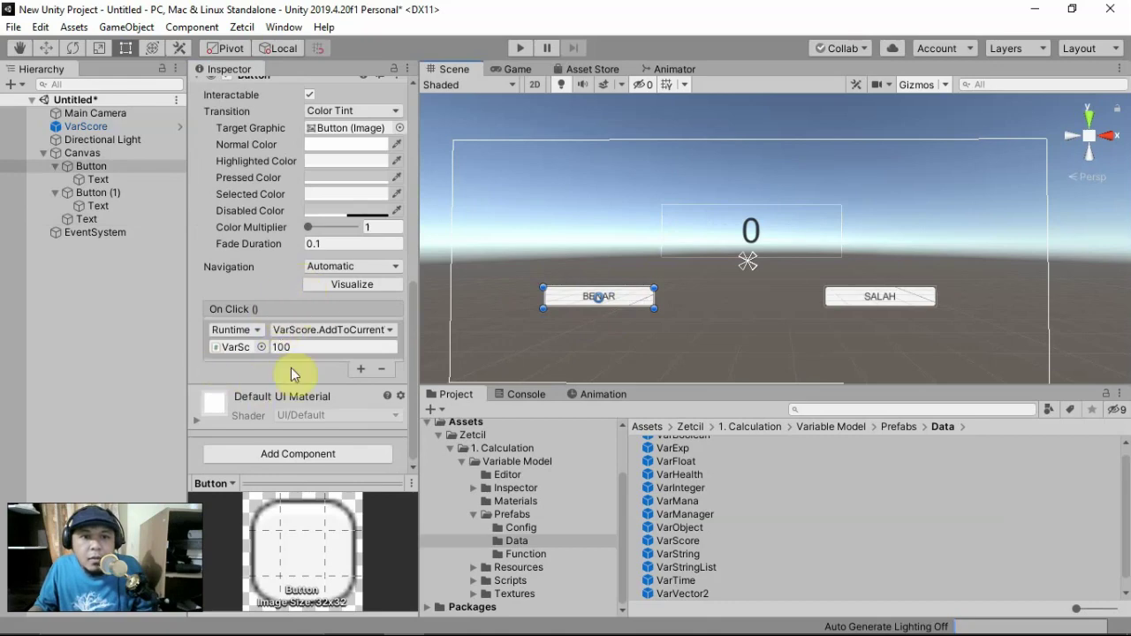
click(361, 369)
drag(100, 132, 241, 386)
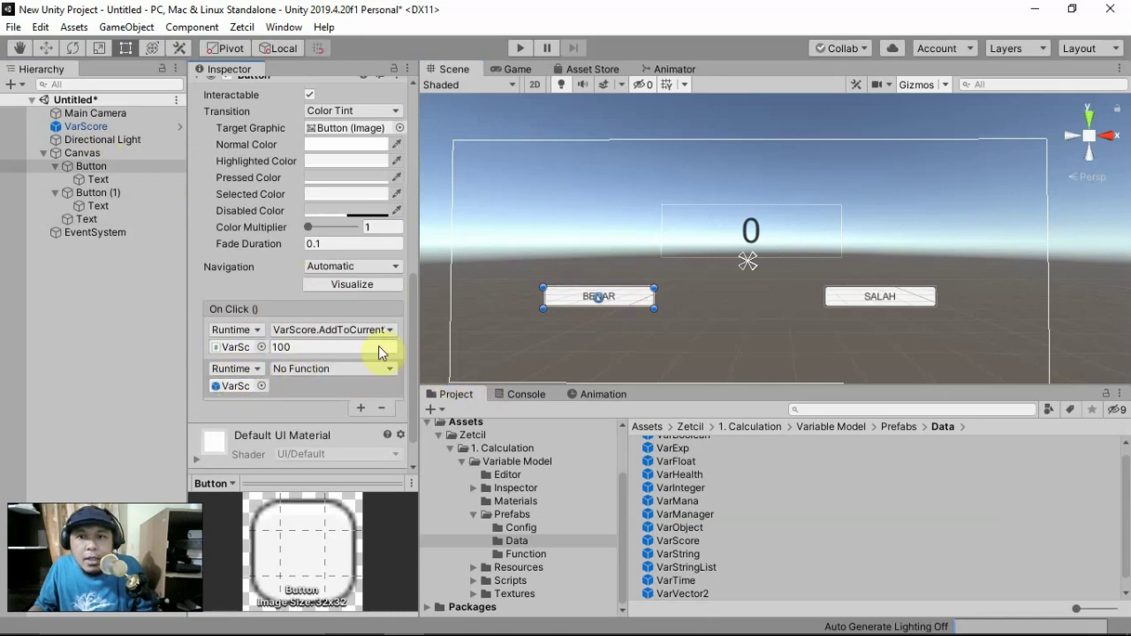
Set the BENAR button's second On Click function to VarScore's OutputFromCurrentValue (Text) with the Canvas's standalone Text object as its argument.
click(381, 369)
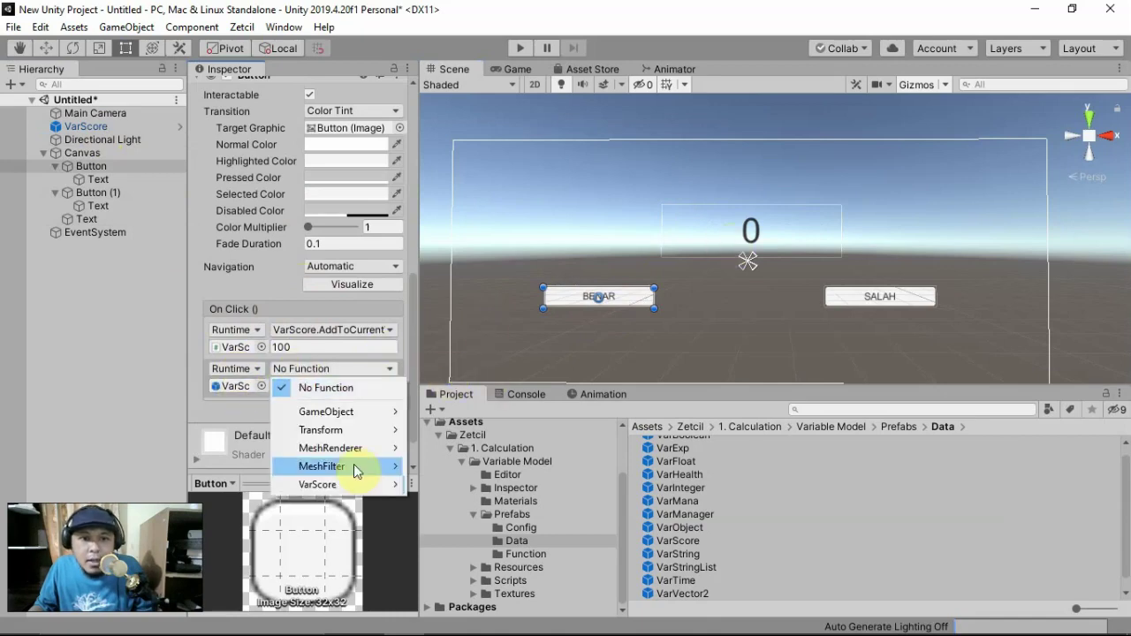
mouse_move(339, 491)
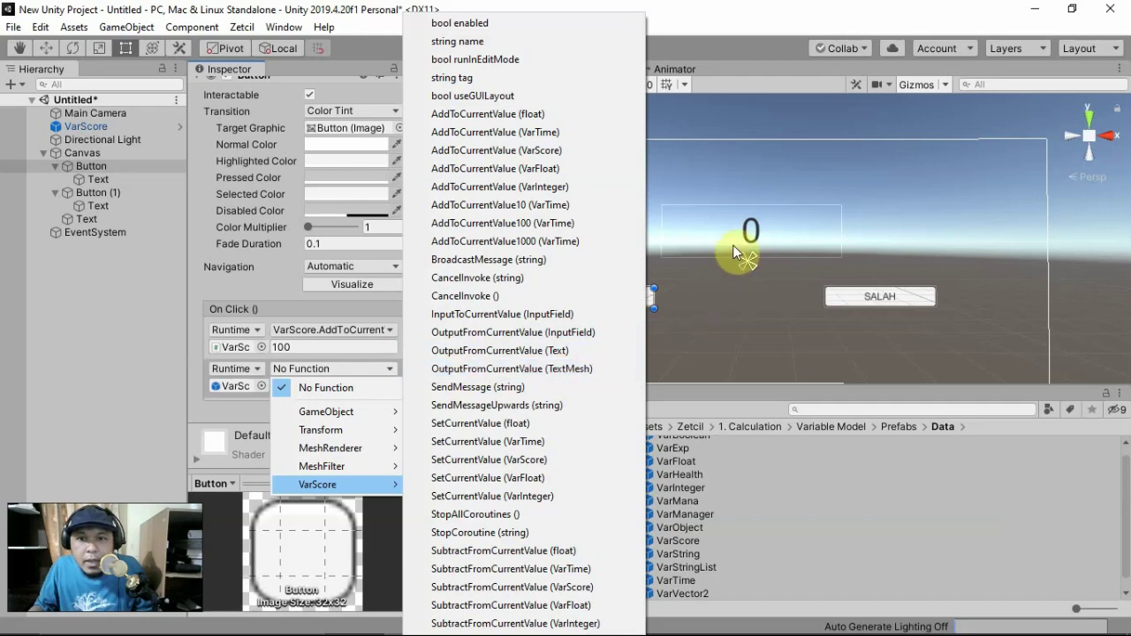
click(500, 351)
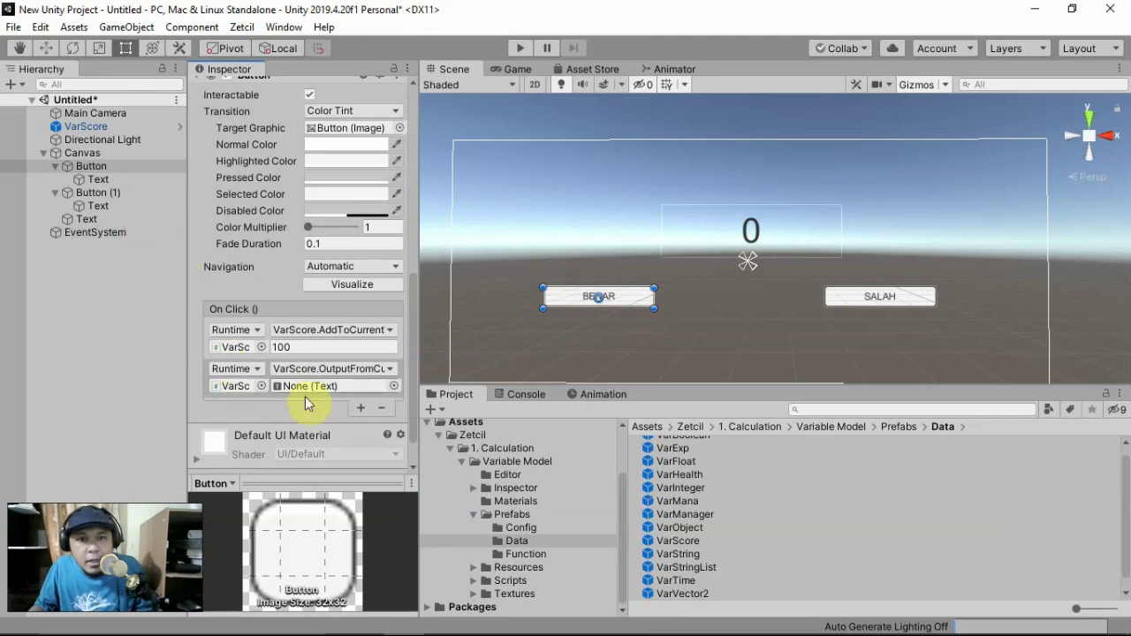
drag(95, 221, 338, 386)
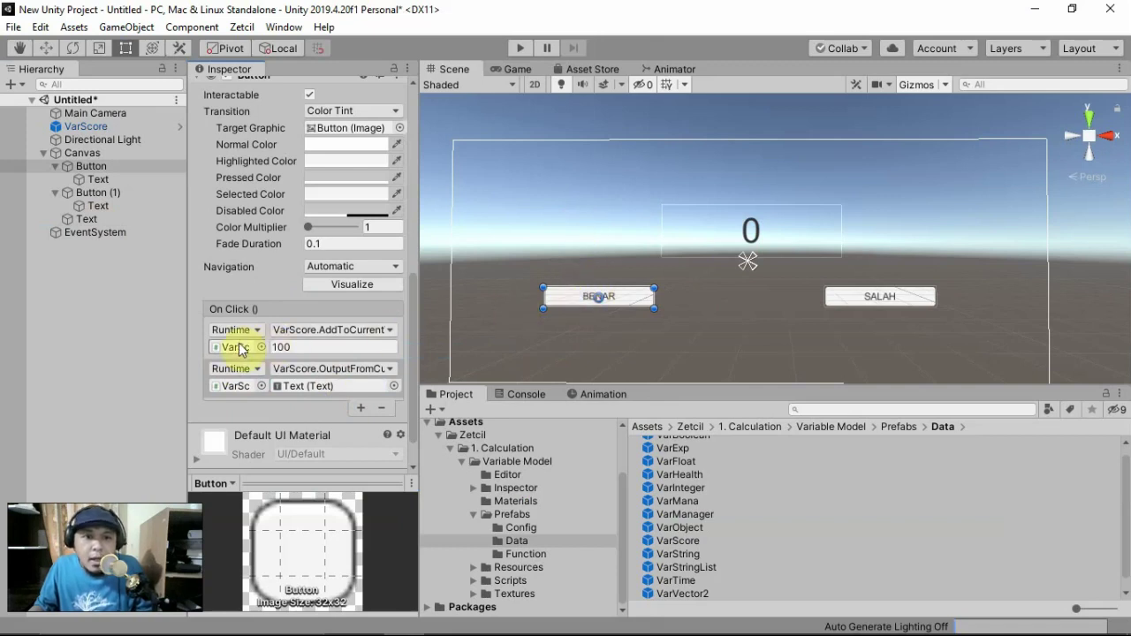
Review the BENAR button's two On Click entries in a widened Inspector and locate the assigned Text object in the Hierarchy.
click(286, 347)
key(Return)
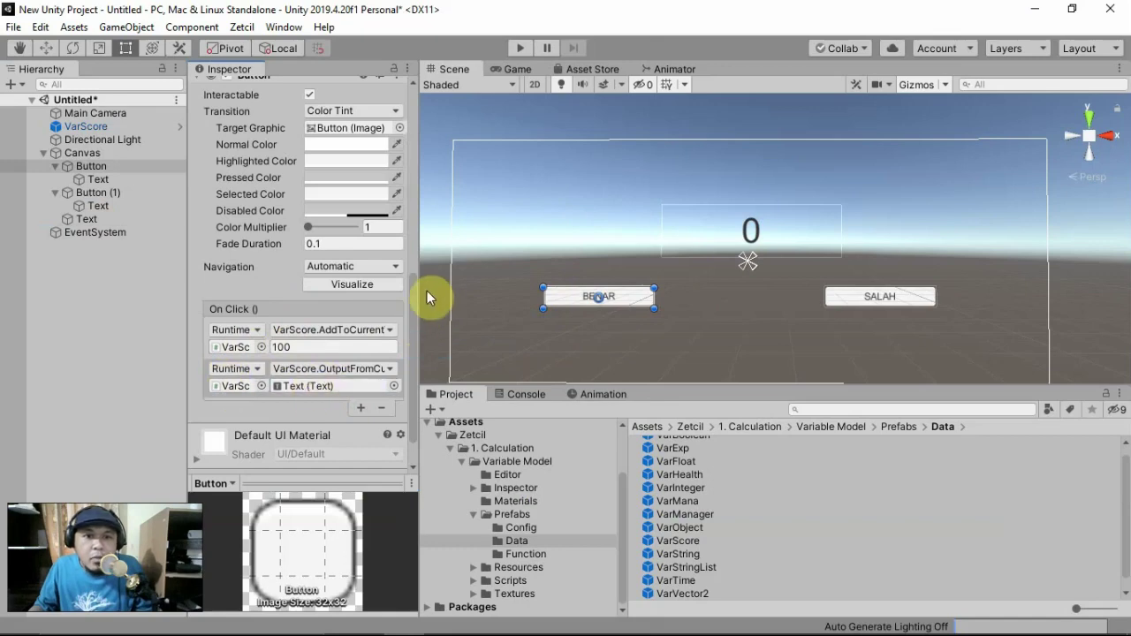
drag(417, 288, 546, 288)
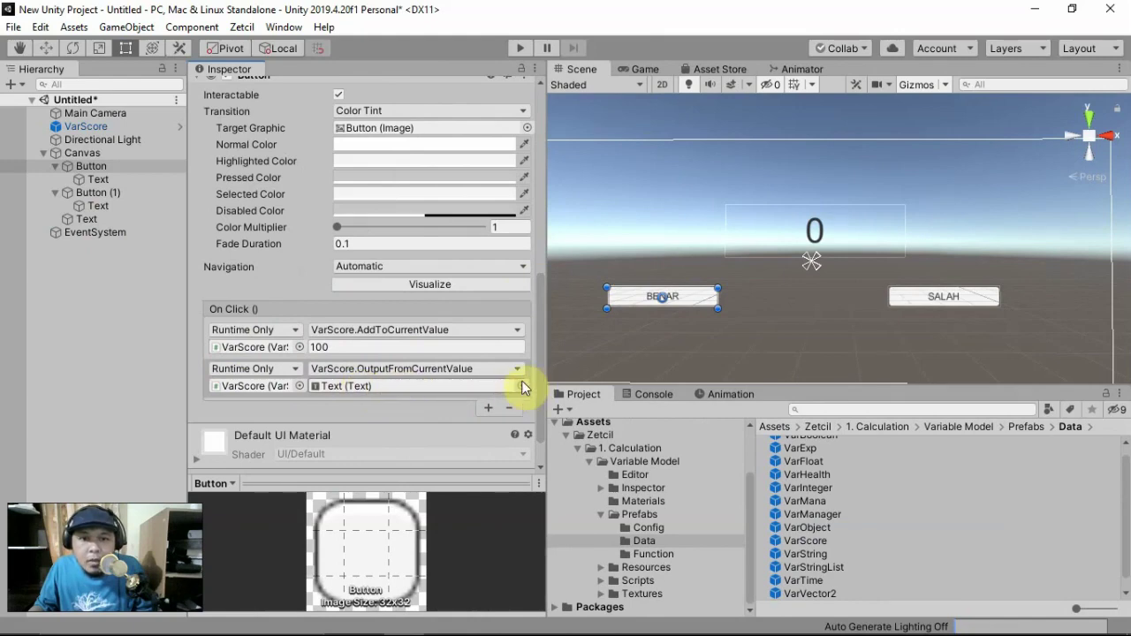
click(331, 386)
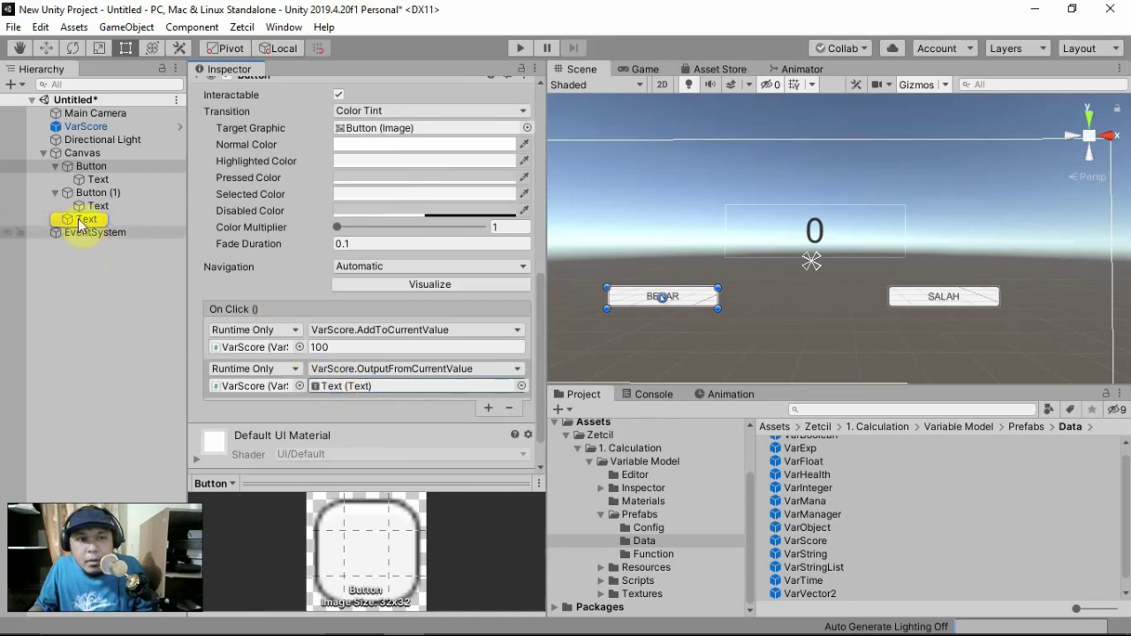
click(328, 387)
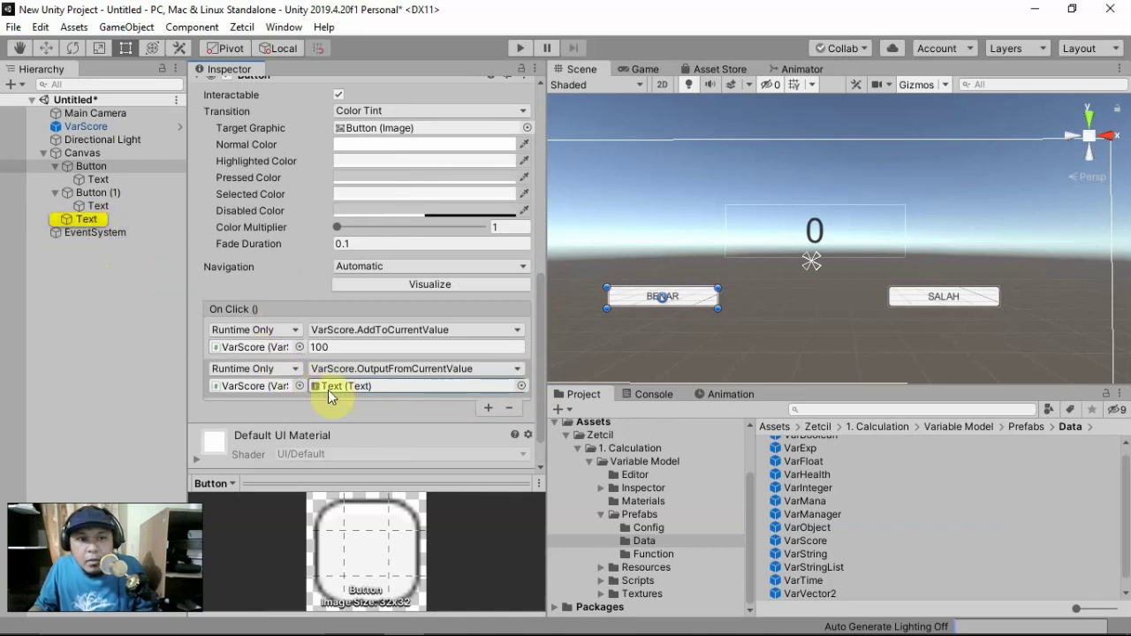
click(328, 388)
click(339, 391)
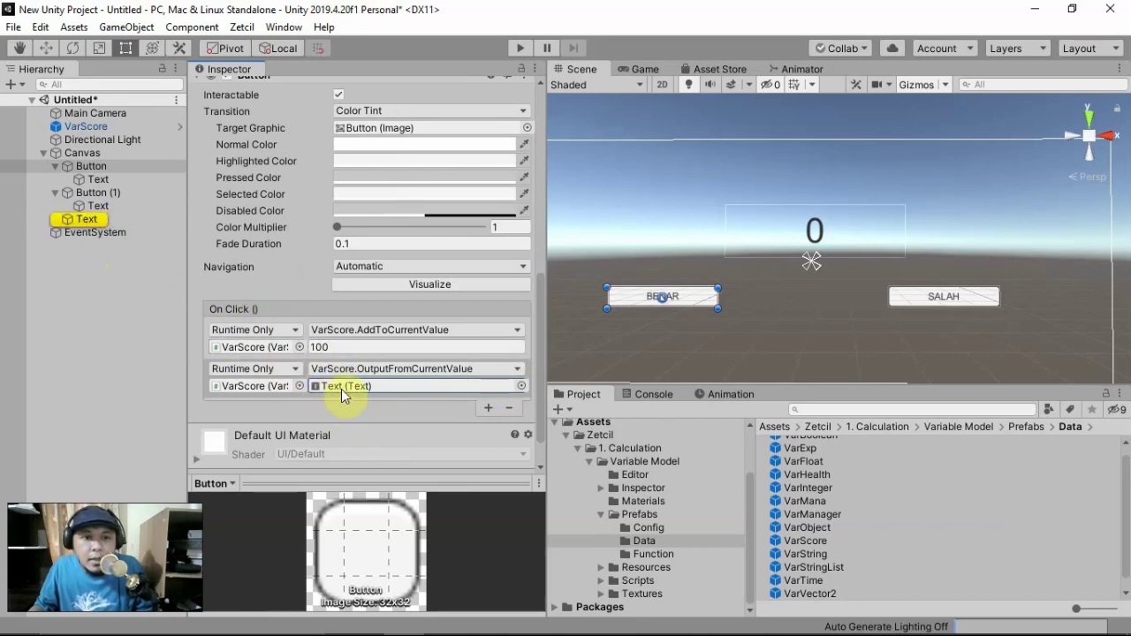
Select the Canvas's standalone Text object, narrow the Inspector, and run the scene to test the BENAR button four times.
click(89, 220)
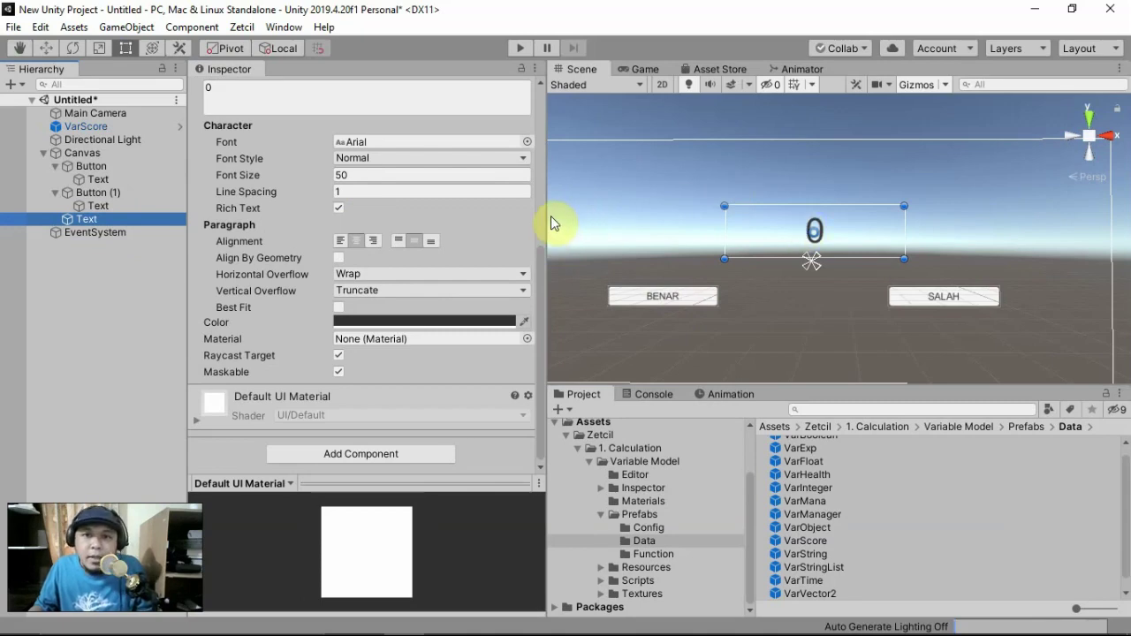
drag(549, 216, 451, 201)
click(517, 50)
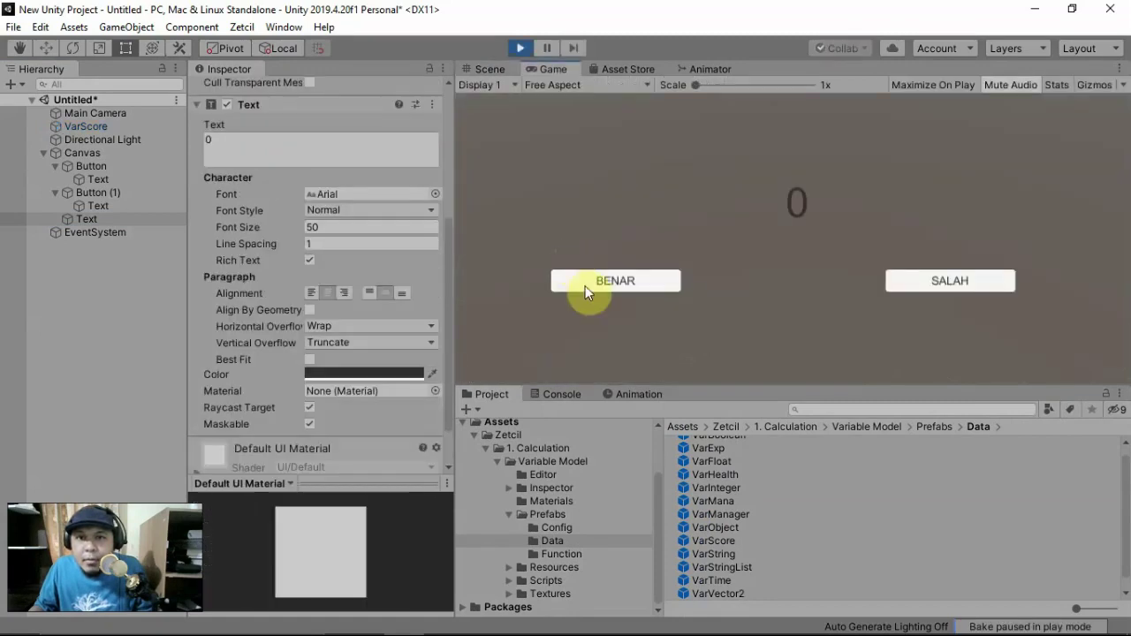
click(592, 282)
click(605, 282)
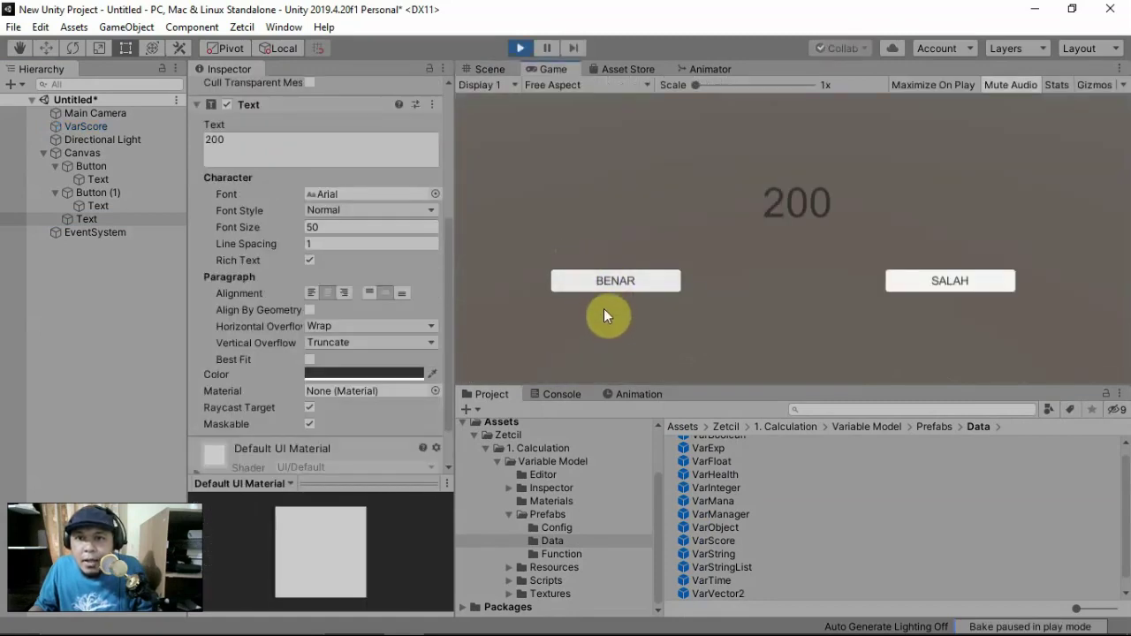
click(605, 276)
click(607, 282)
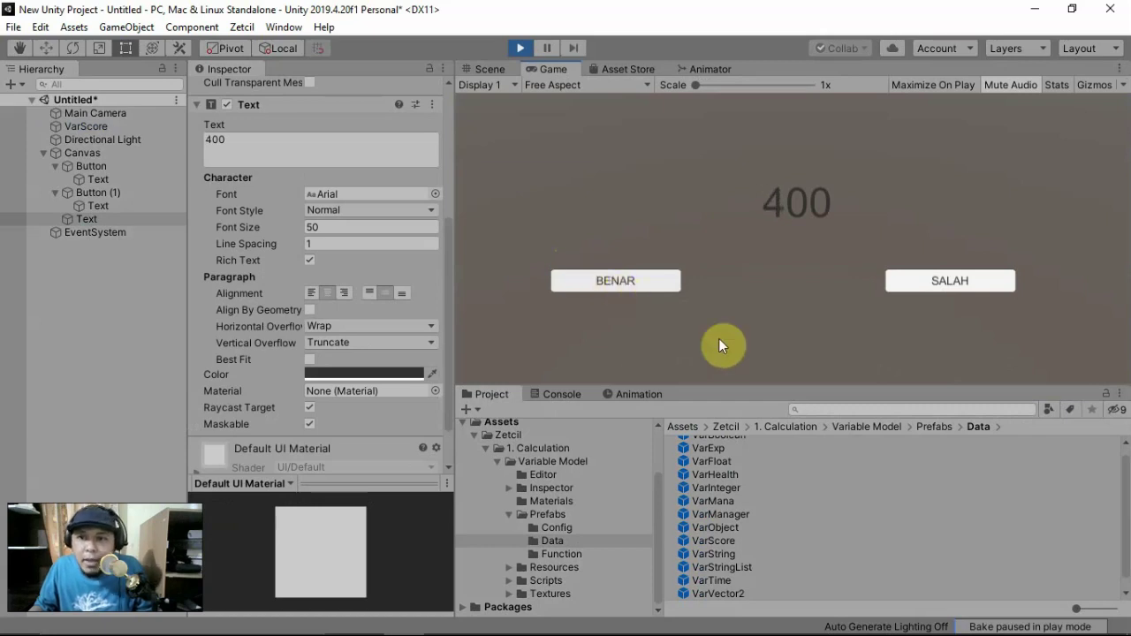
Test the SALAH button three times in the running scene and exit play mode.
click(972, 274)
click(953, 279)
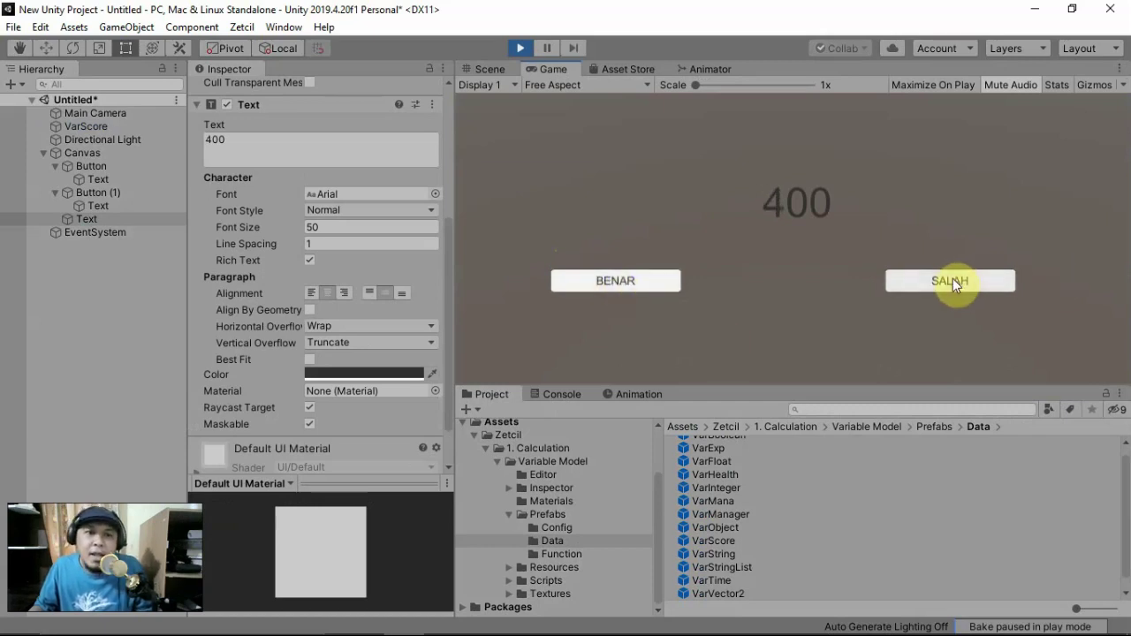
click(953, 278)
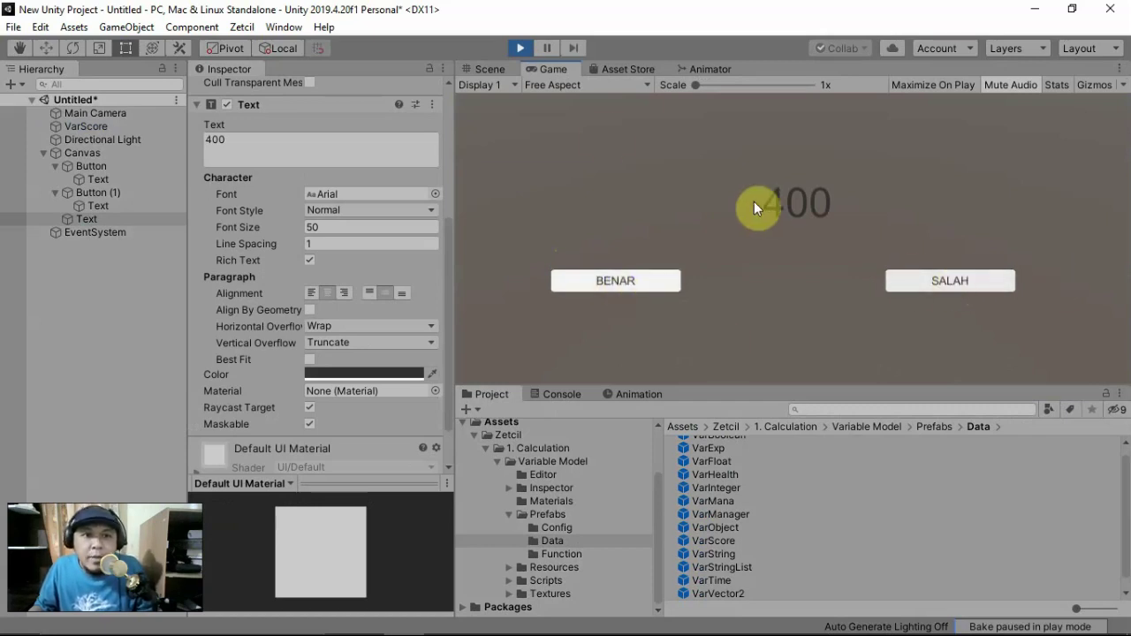
click(520, 48)
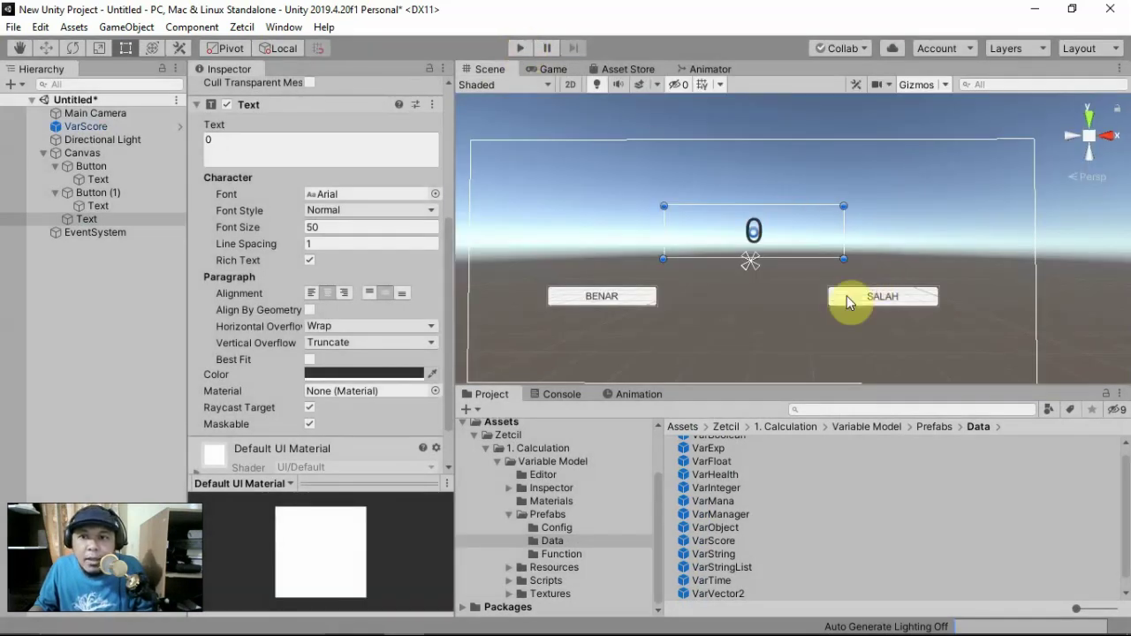
Add a second On Click event entry to the SALAH button and assign the VarScore object as its target.
click(846, 296)
scroll(353, 345, down, 5)
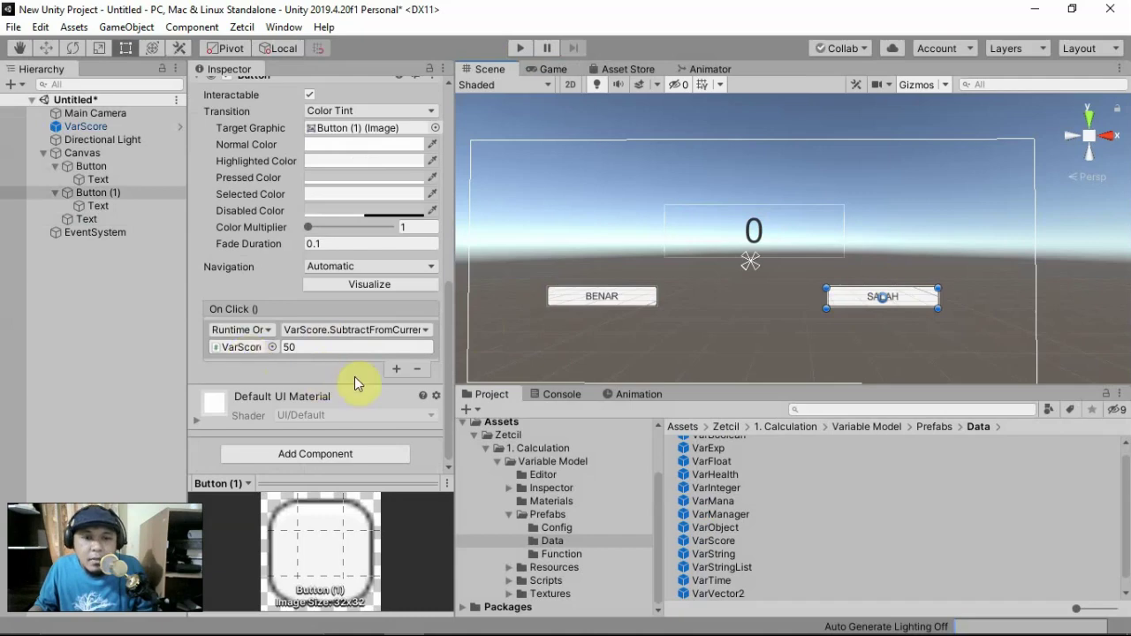
click(396, 369)
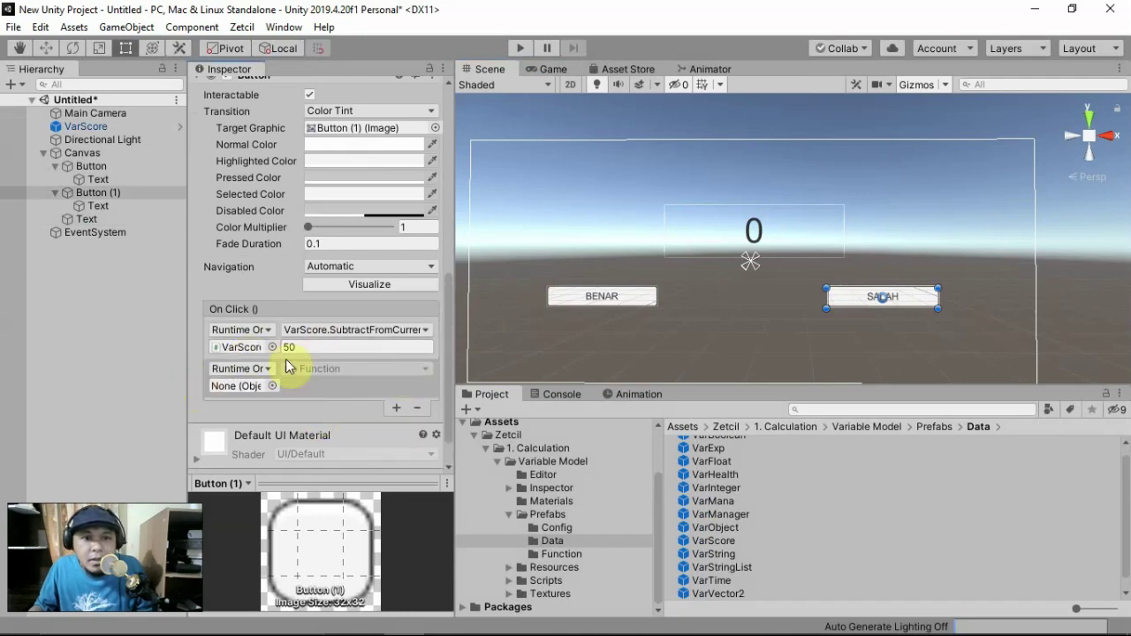
drag(86, 127, 239, 386)
Set the SALAH button's second On Click function to VarScore's OutputFromCurrentValue (Text) with the Canvas's standalone Text object as its argument.
click(341, 370)
mouse_move(365, 481)
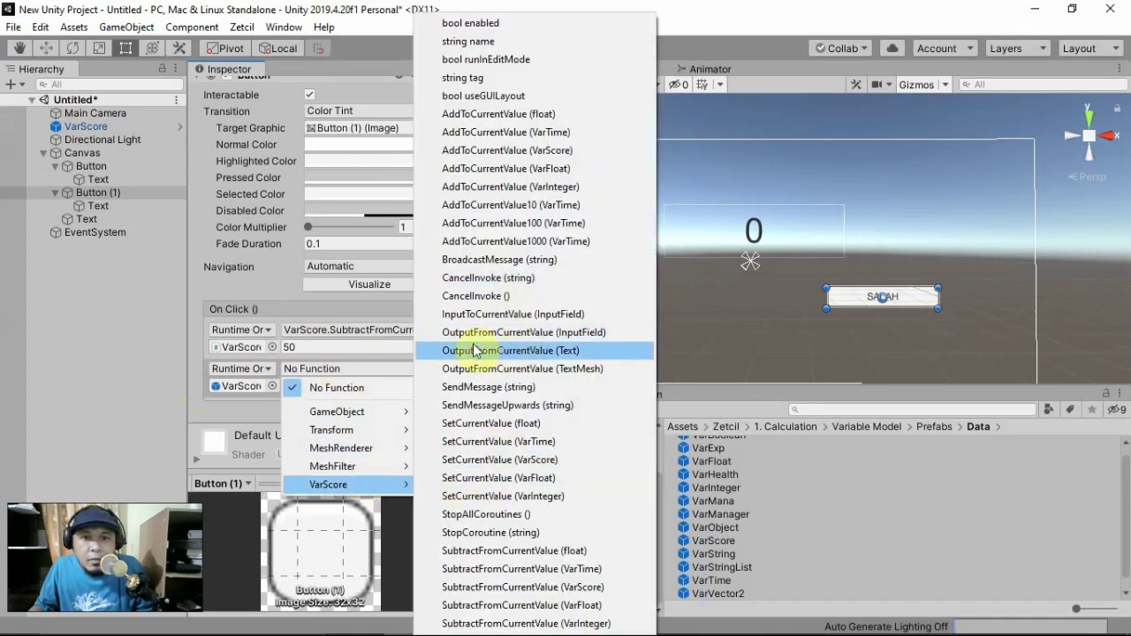
click(570, 353)
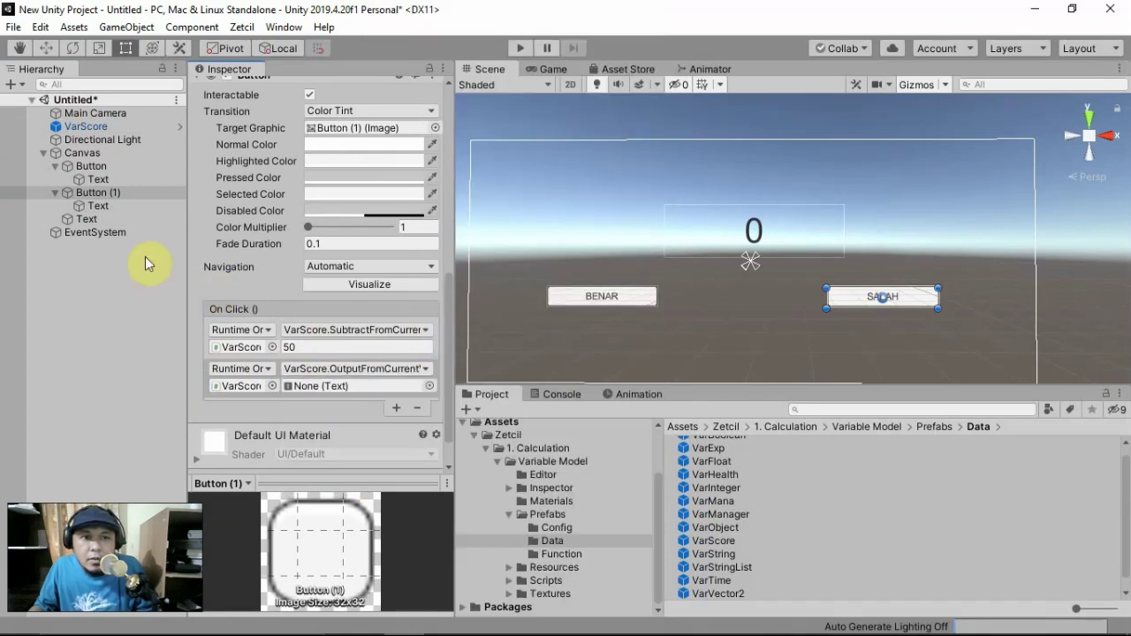
drag(86, 219, 354, 386)
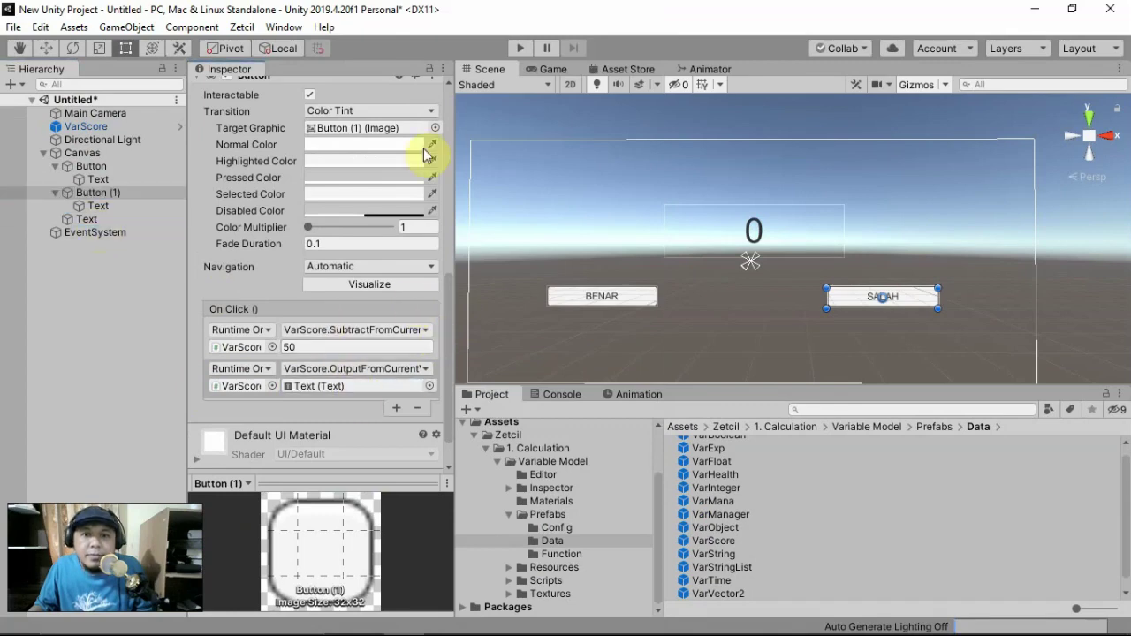
Run the scene, test BENAR twice and SALAH four times against the displayed score, and exit play mode.
click(518, 48)
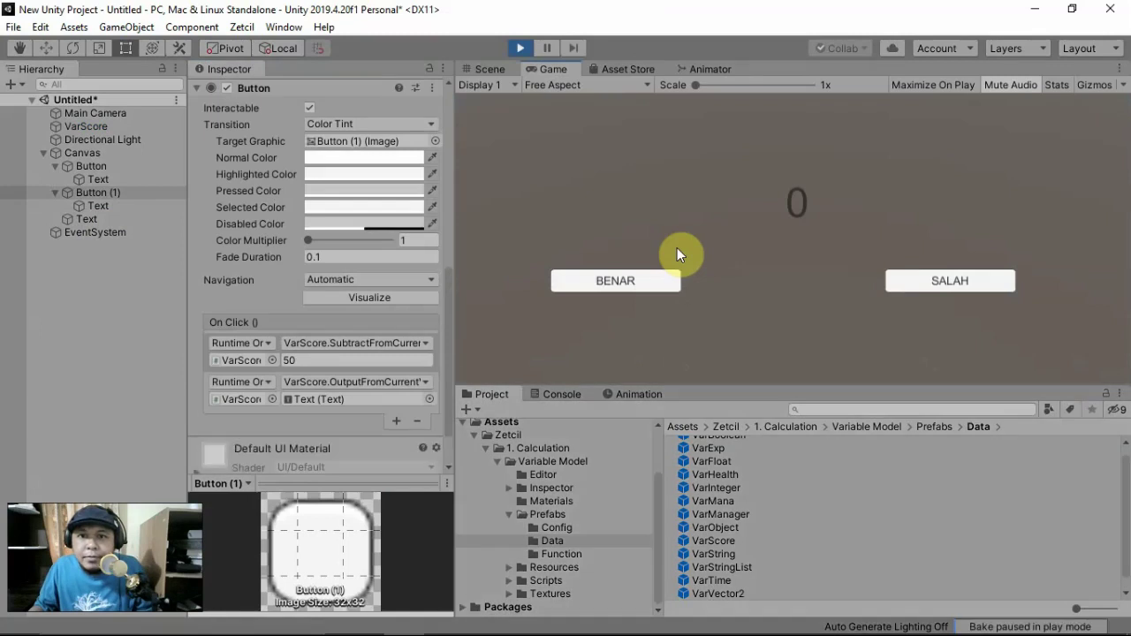
click(643, 278)
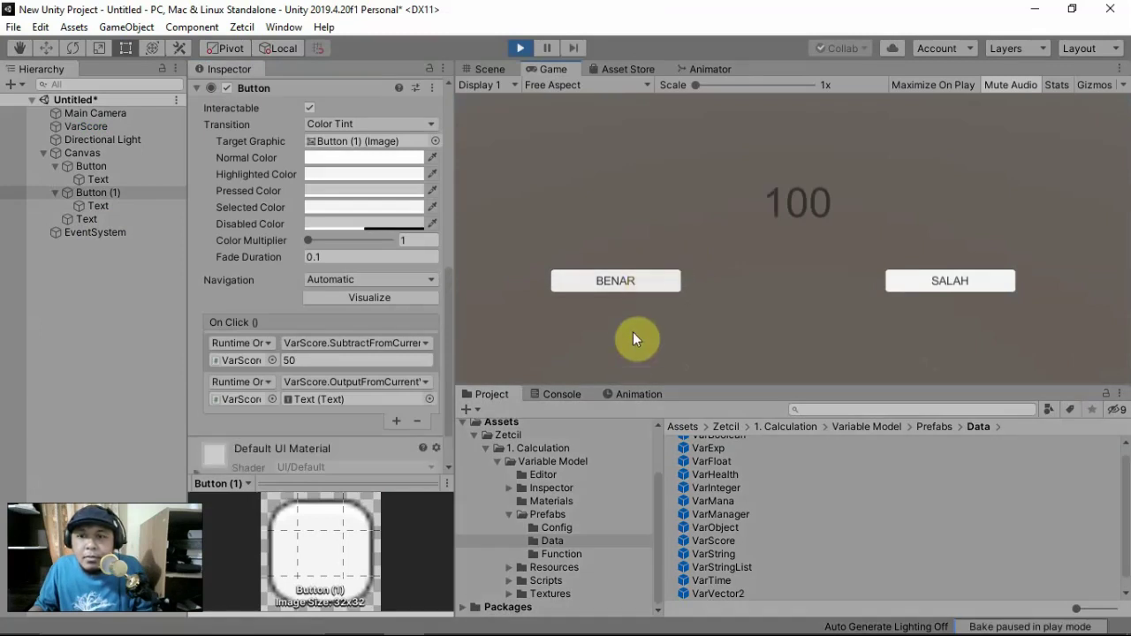
click(650, 272)
click(938, 272)
click(939, 273)
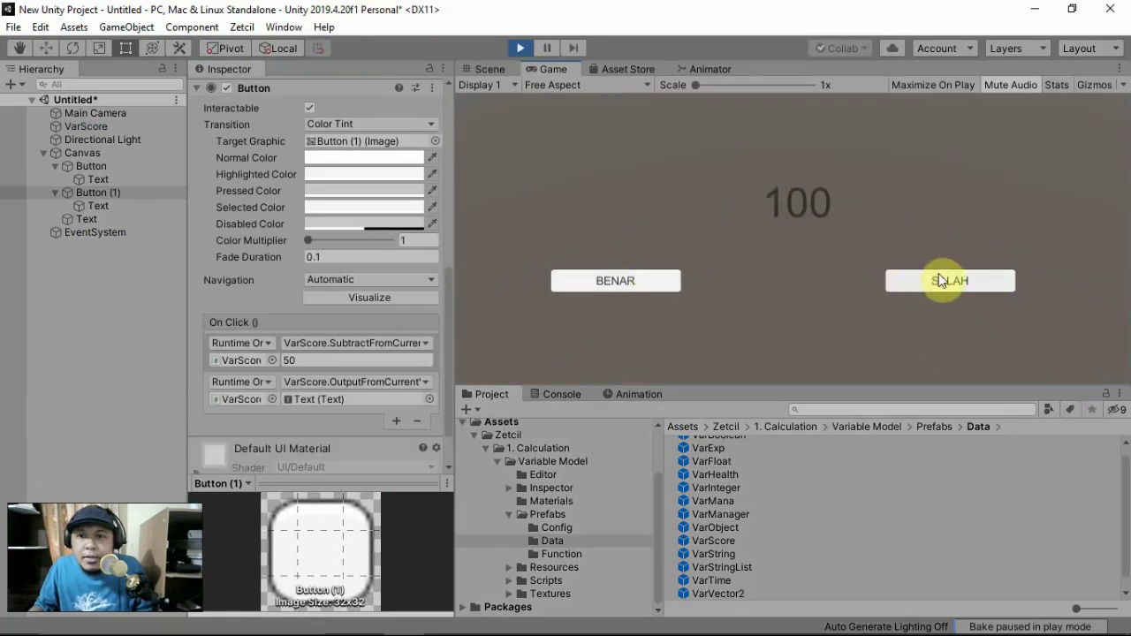
click(939, 273)
click(939, 273)
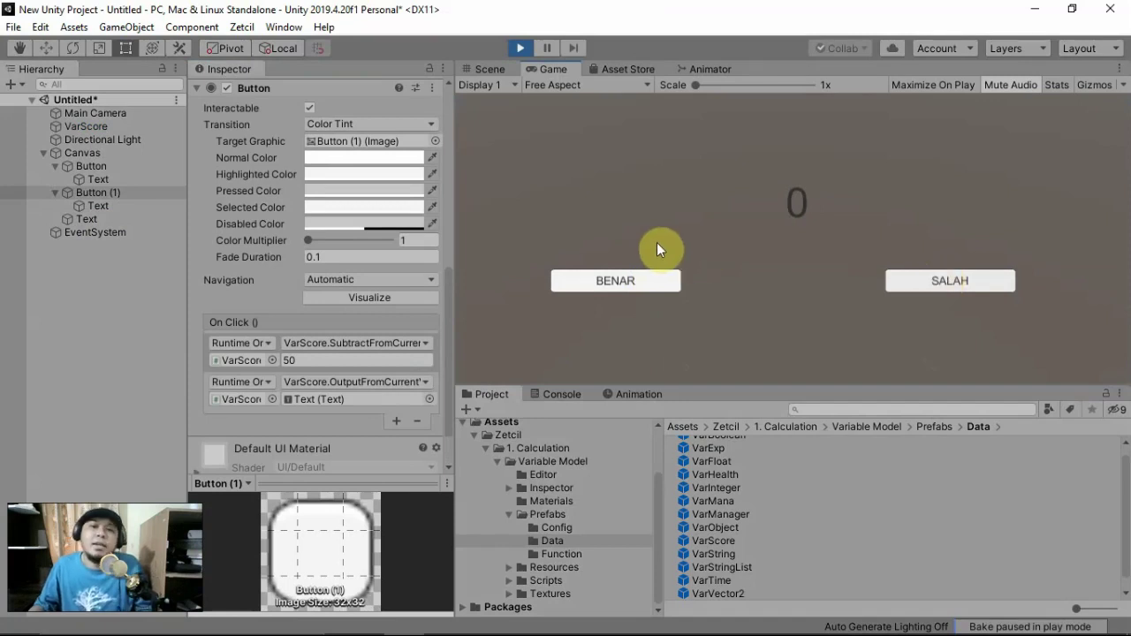
click(519, 46)
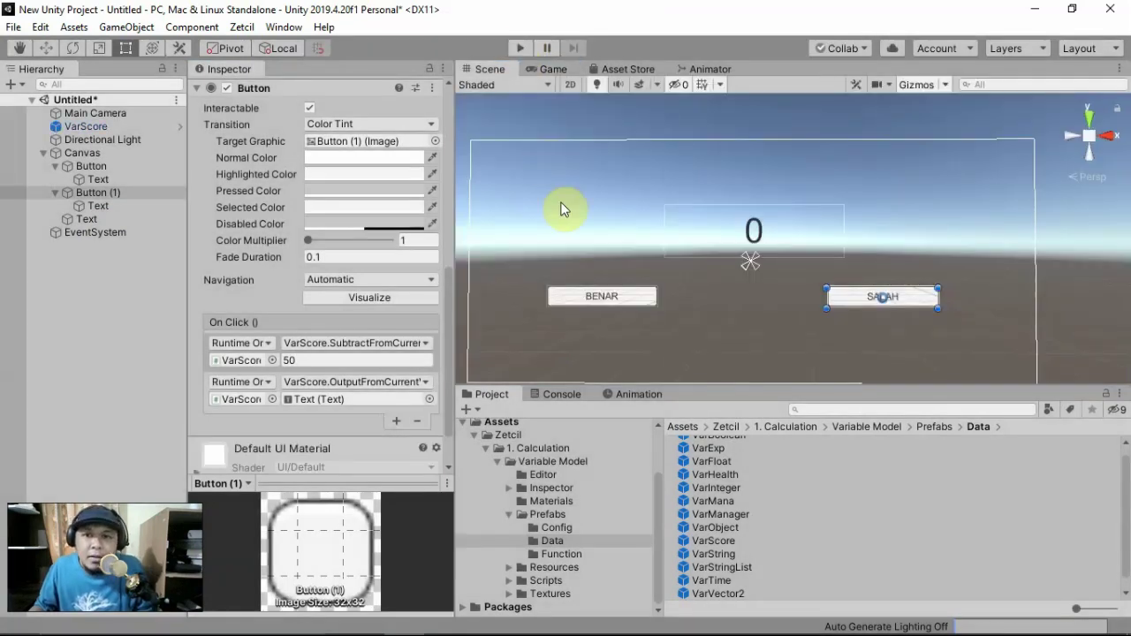